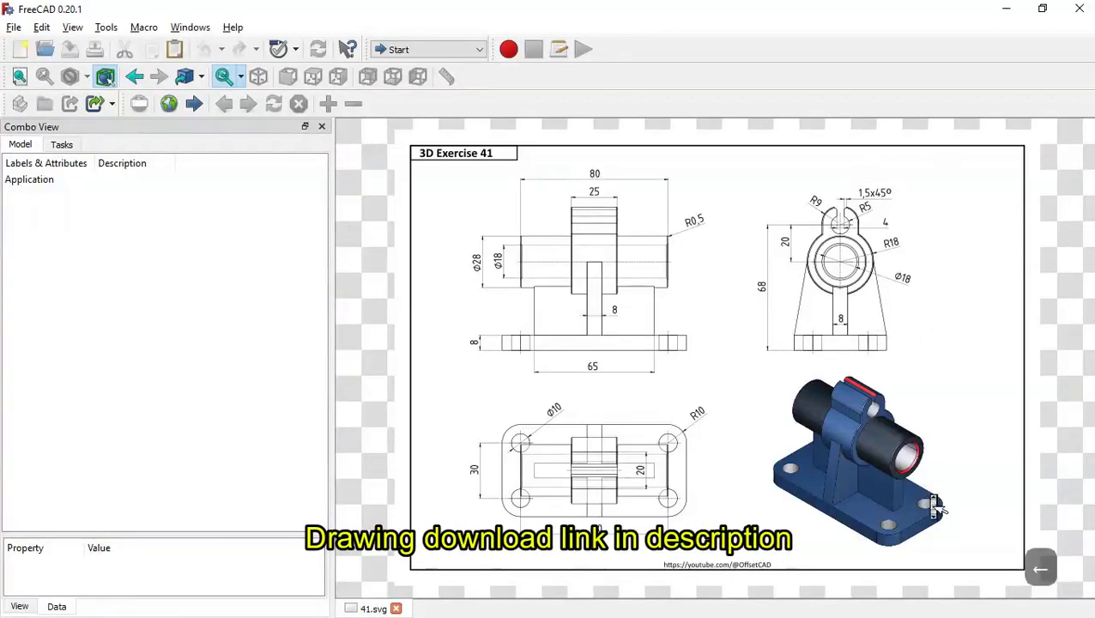
- Examine the 3D Exercise 41 drawing and turn on its page outline
{"action": "scroll", "coordinate": [926, 437], "scroll_direction": "up", "scroll_amount": 3}
{"action": "left_click_drag", "start_coordinate": [900, 469], "coordinate": [830, 285]}
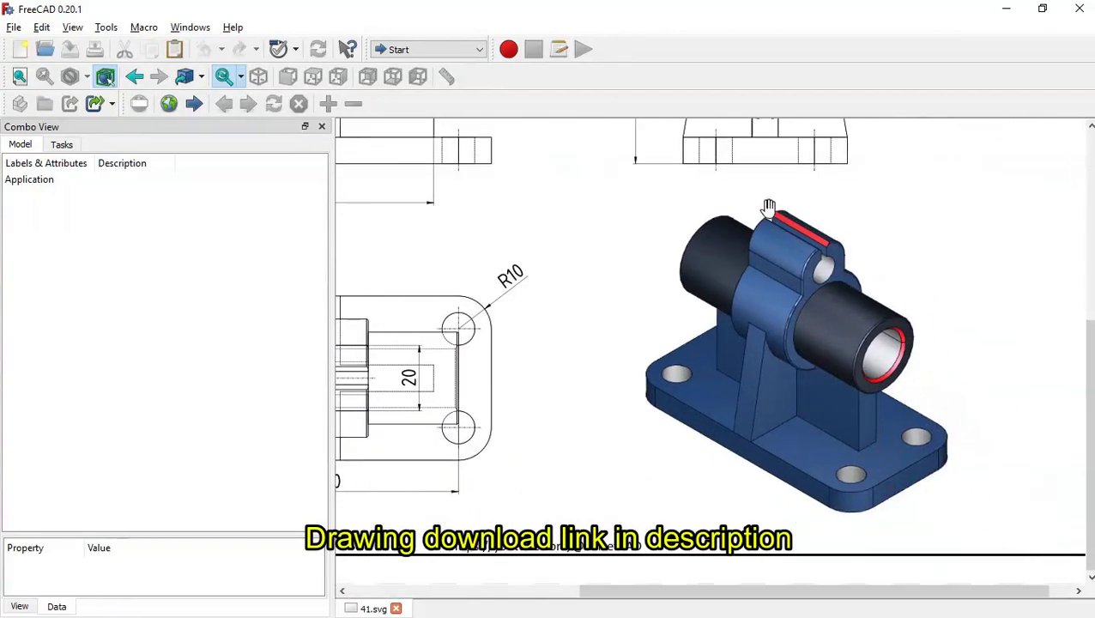
{"action": "scroll", "coordinate": [829, 388], "scroll_direction": "down", "scroll_amount": 3}
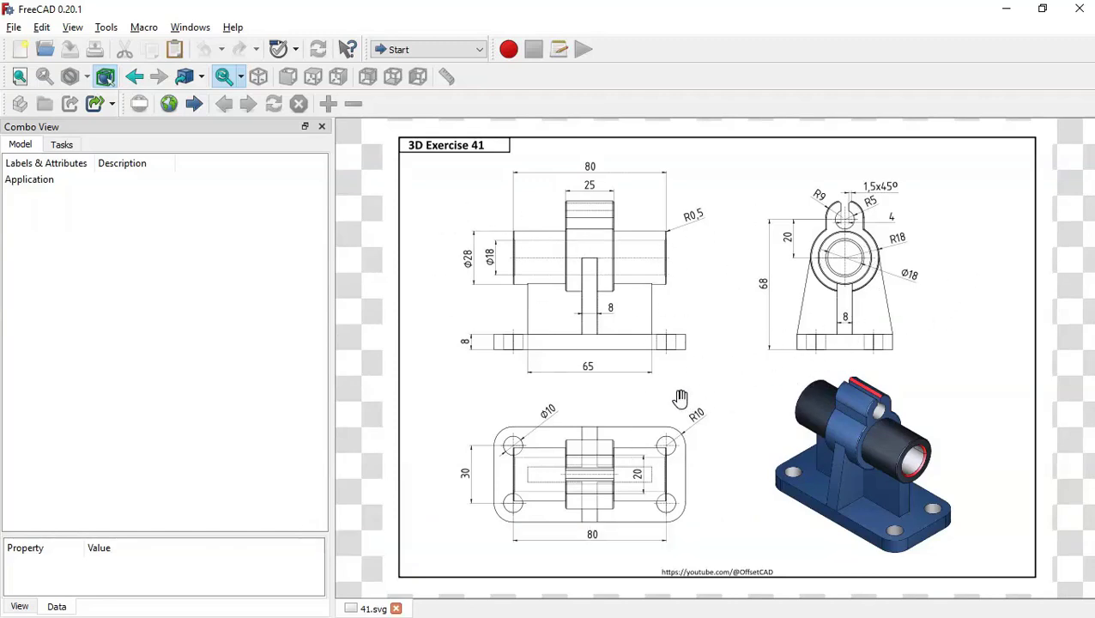
{"action": "right_click", "coordinate": [722, 392]}
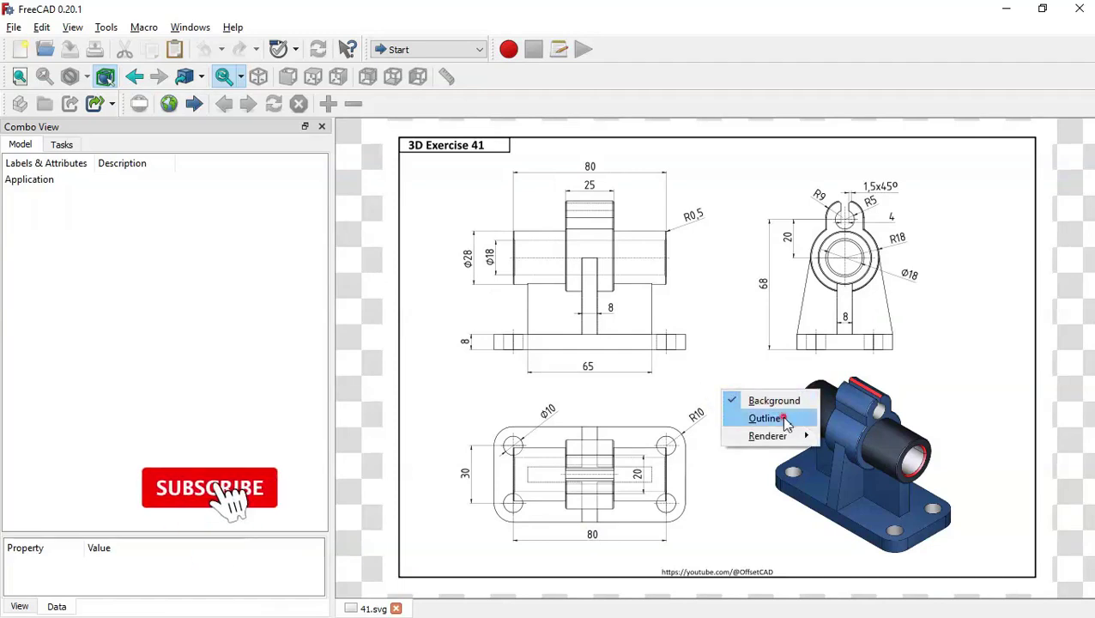
{"action": "left_click", "coordinate": [764, 418]}
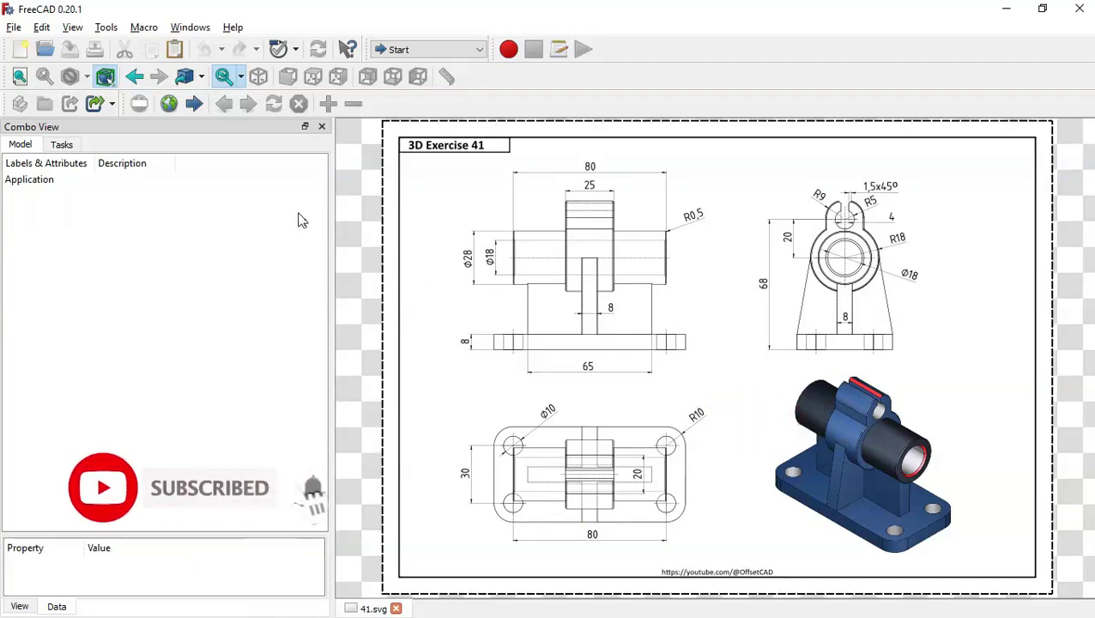
- Create a new document and switch to the Part Design workbench
{"action": "left_click", "coordinate": [20, 49]}
{"action": "left_click", "coordinate": [410, 50]}
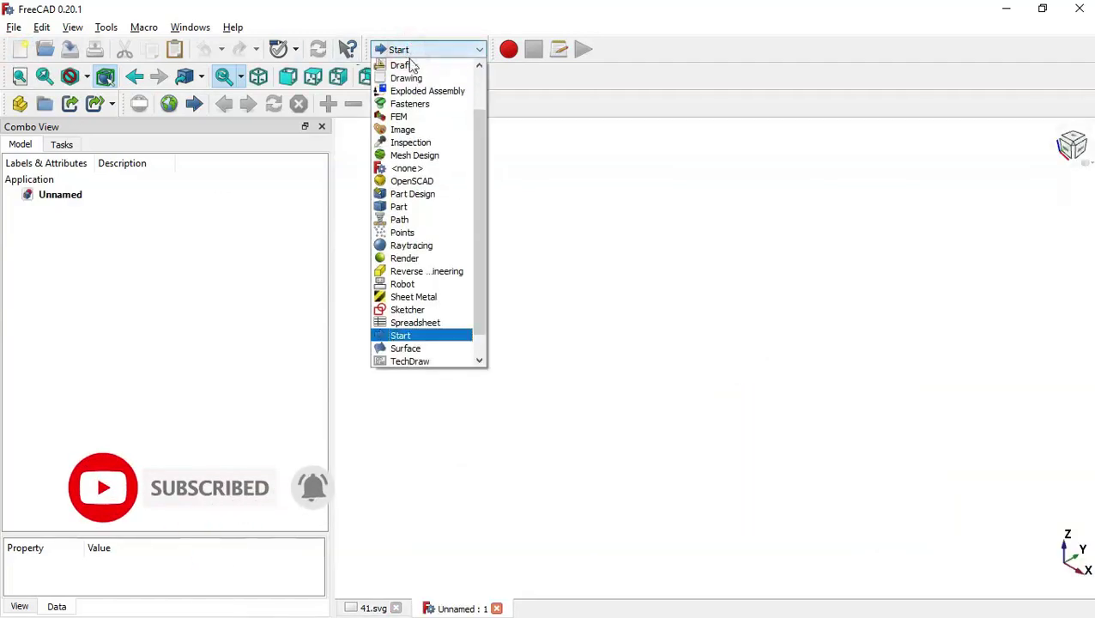
{"action": "left_click", "coordinate": [427, 195]}
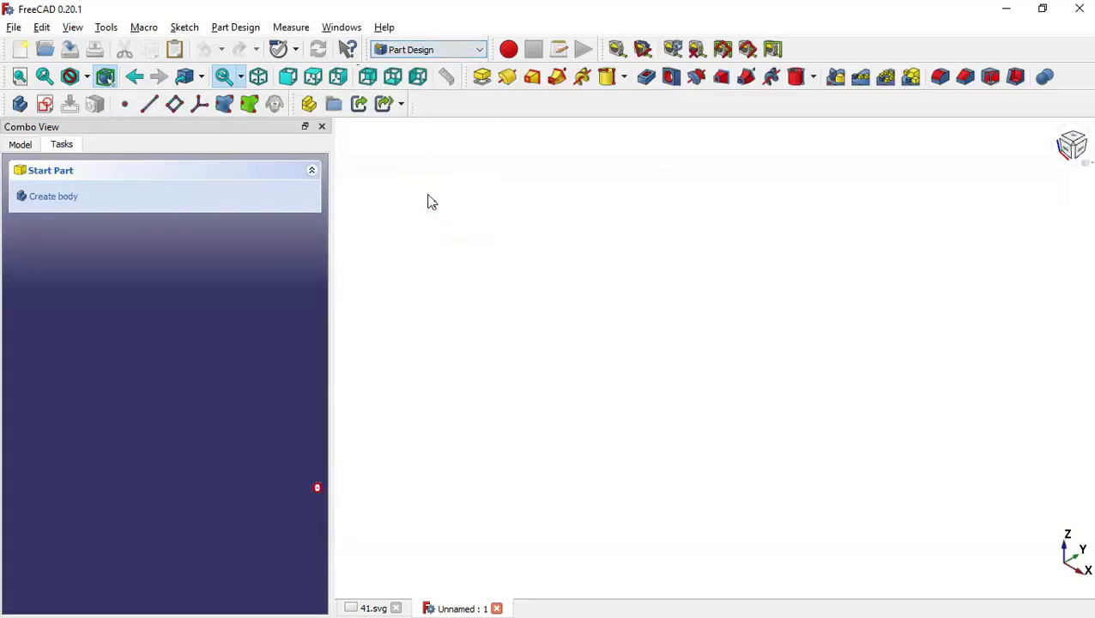
- Create a body and start a sketch on its XY plane
{"action": "left_click", "coordinate": [82, 199]}
{"action": "left_click", "coordinate": [66, 199]}
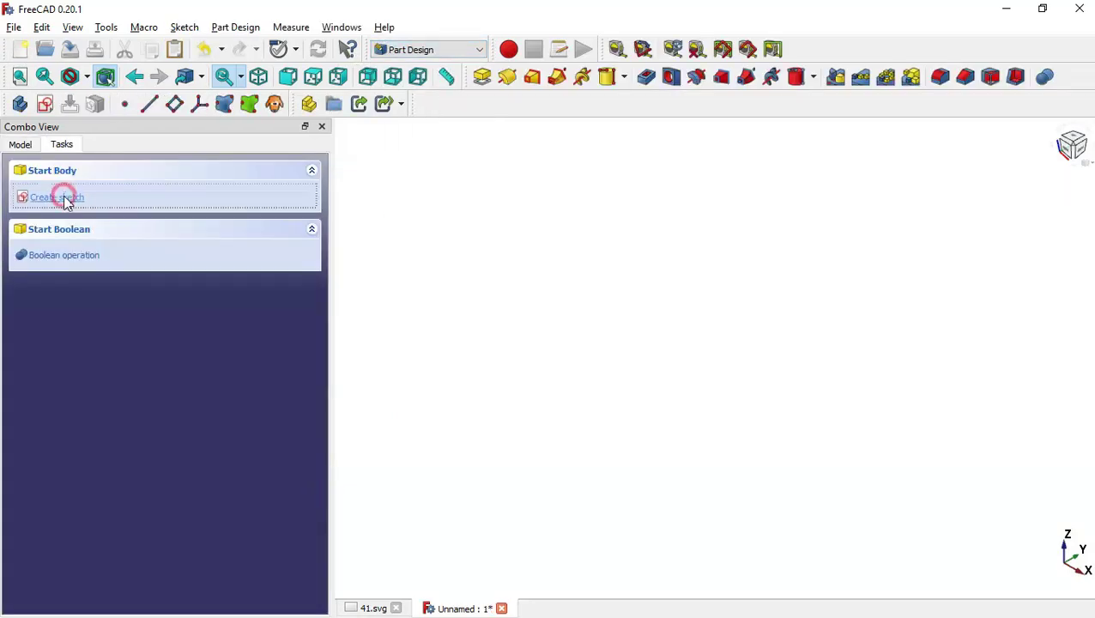
{"action": "left_click", "coordinate": [741, 258]}
{"action": "scroll", "coordinate": [694, 394], "scroll_direction": "down", "scroll_amount": 1}
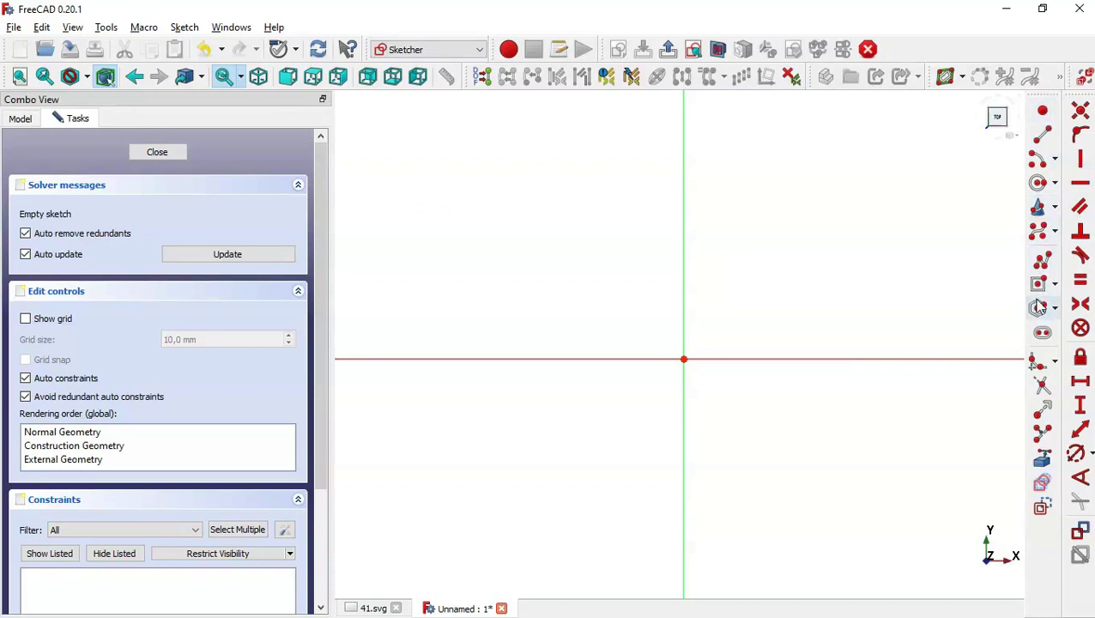
- Sketch a rounded rectangle about 38 mm high around the origin, with corner radii of about 9 mm
{"action": "left_click", "coordinate": [1053, 285]}
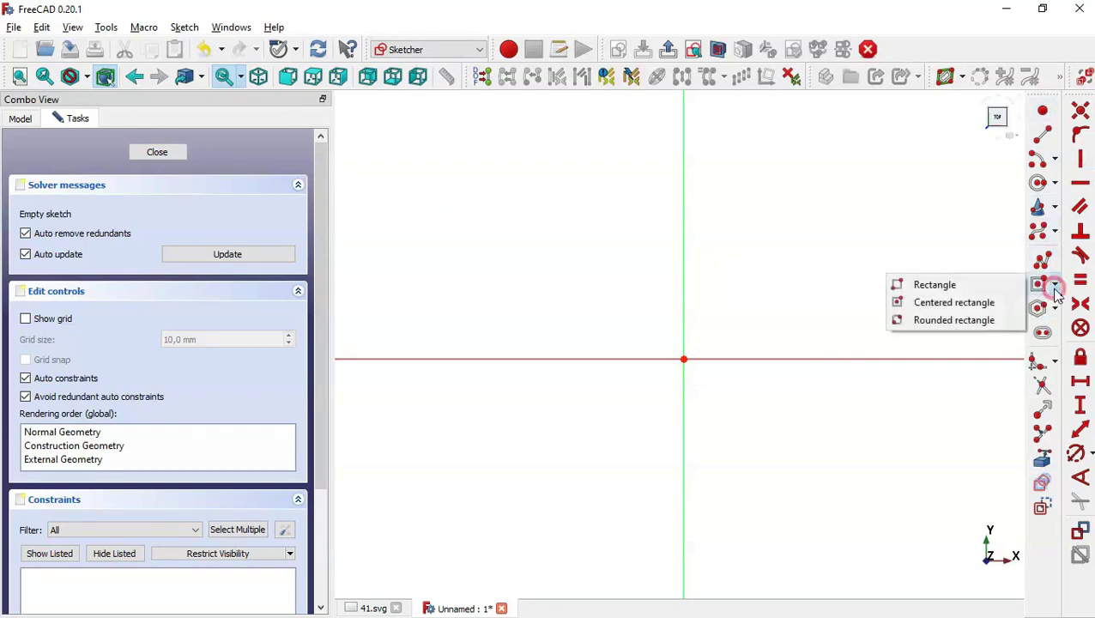
{"action": "left_click", "coordinate": [944, 320]}
{"action": "left_click", "coordinate": [427, 264]}
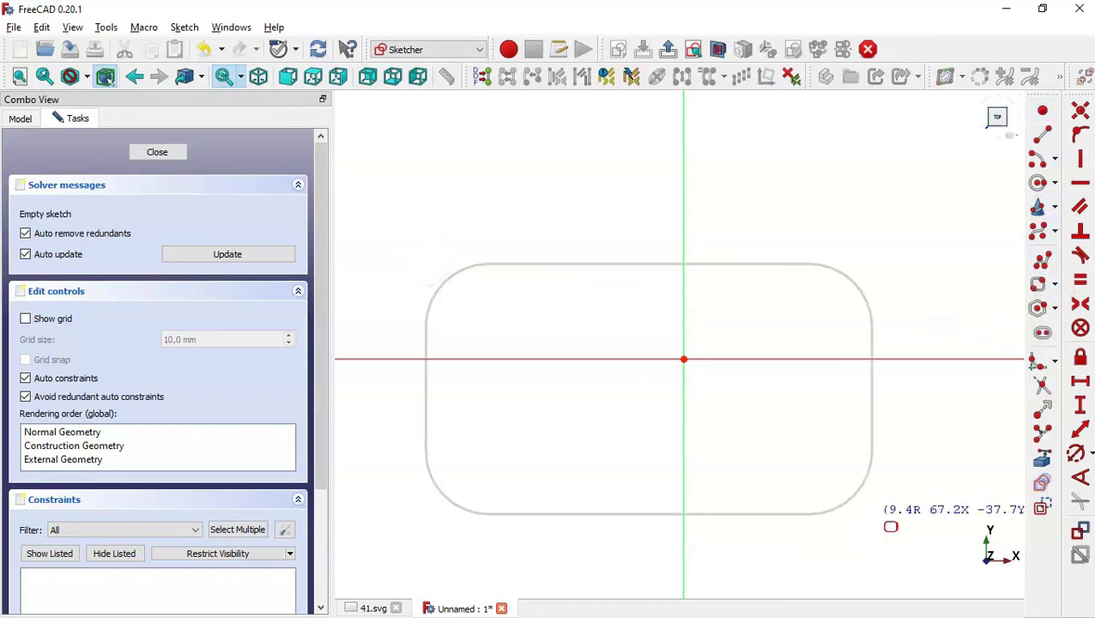
{"action": "left_click", "coordinate": [916, 513]}
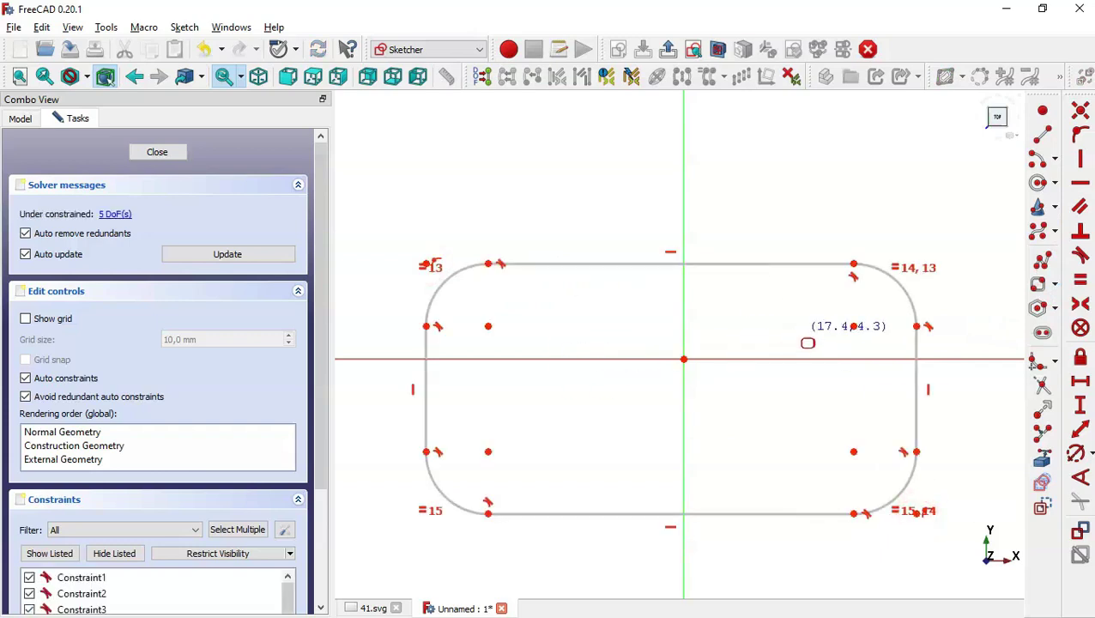
- Make two diagonally opposite corner arc centres of the rounded rectangle symmetric about the origin
{"action": "left_click", "coordinate": [1082, 305]}
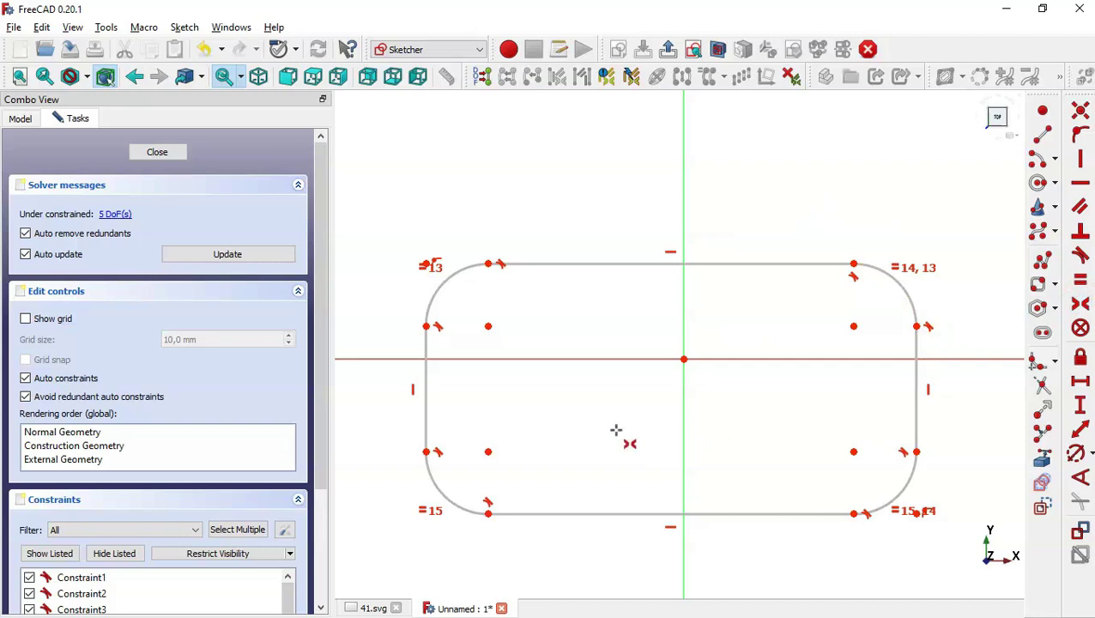
{"action": "left_click", "coordinate": [488, 451]}
{"action": "left_click", "coordinate": [854, 325]}
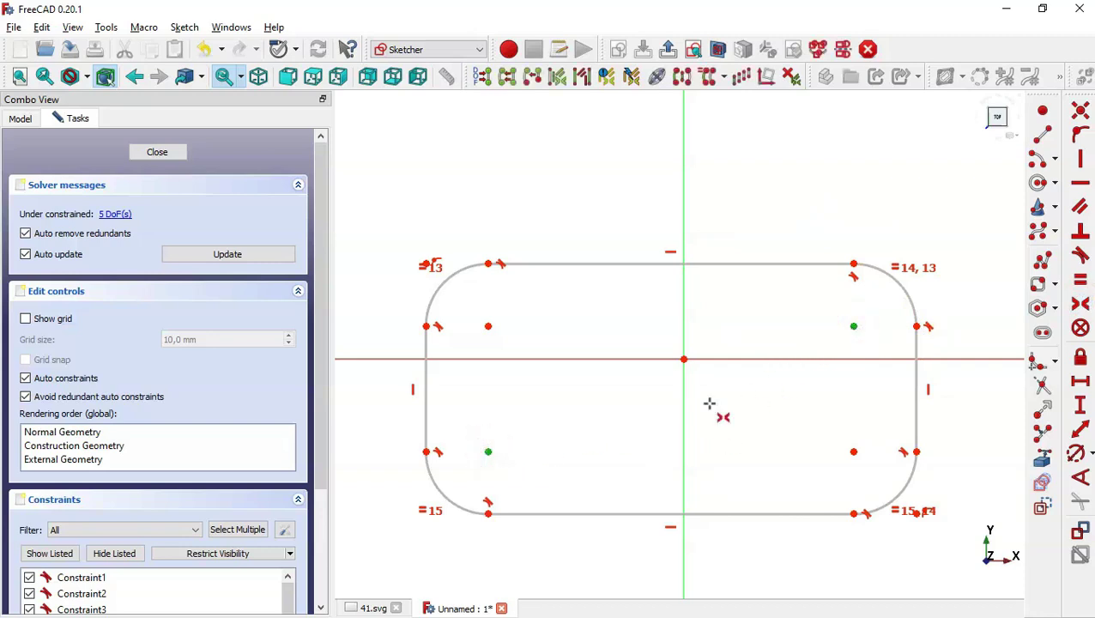
{"action": "left_click", "coordinate": [682, 357]}
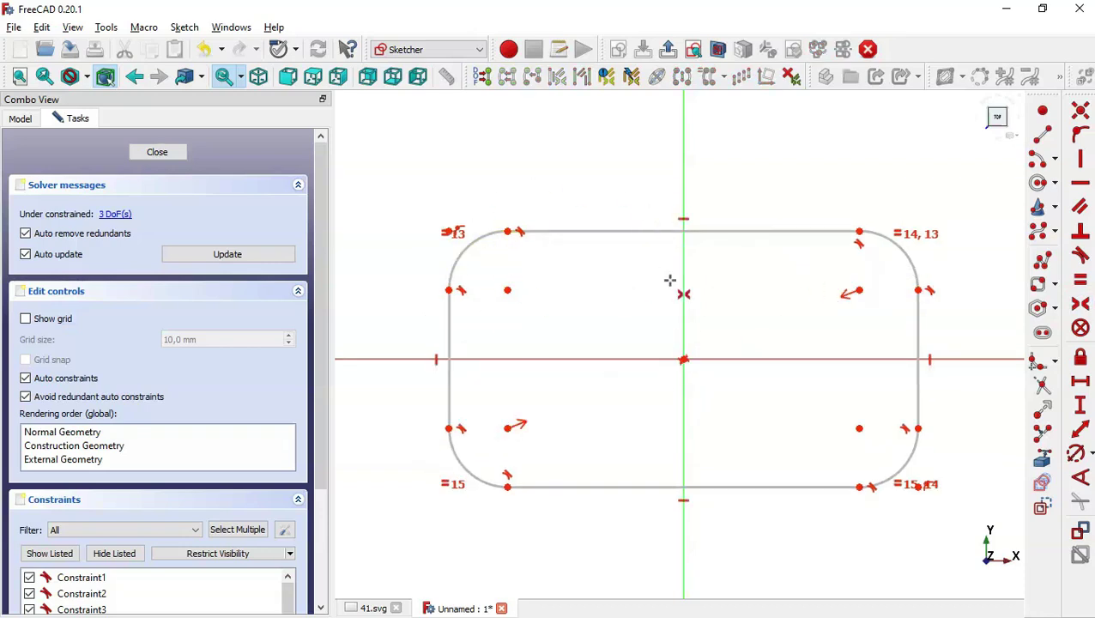
{"action": "scroll", "coordinate": [669, 280], "scroll_direction": "down", "scroll_amount": 2}
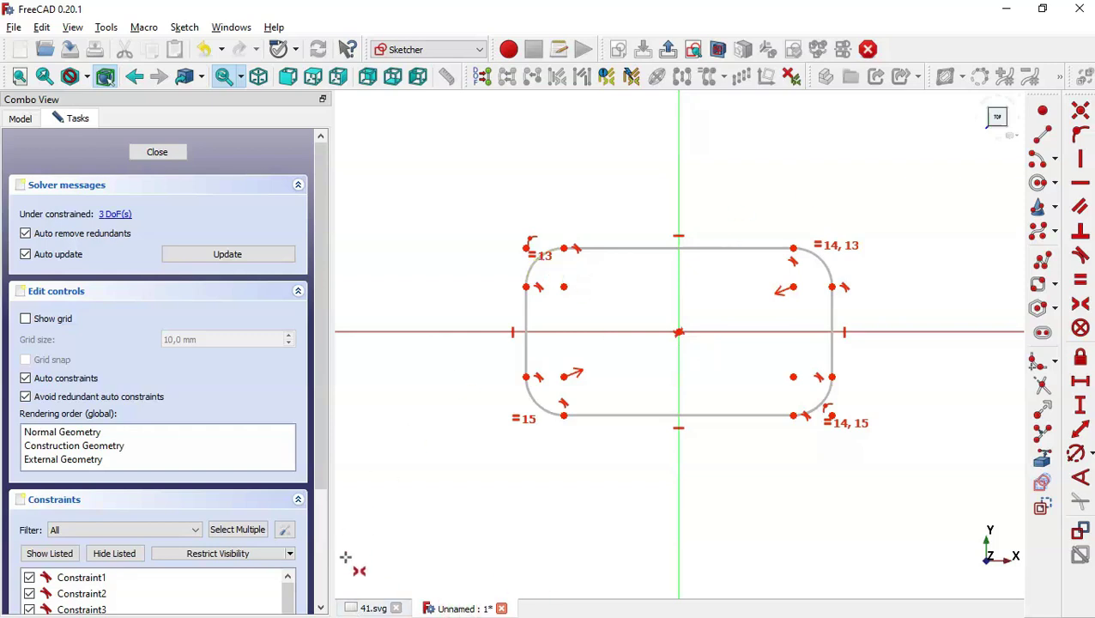
- Check the base plate's plan dimensions in the 41.svg drawing and constrain the sketch's corner radius to 10 mm
{"action": "left_click", "coordinate": [364, 611]}
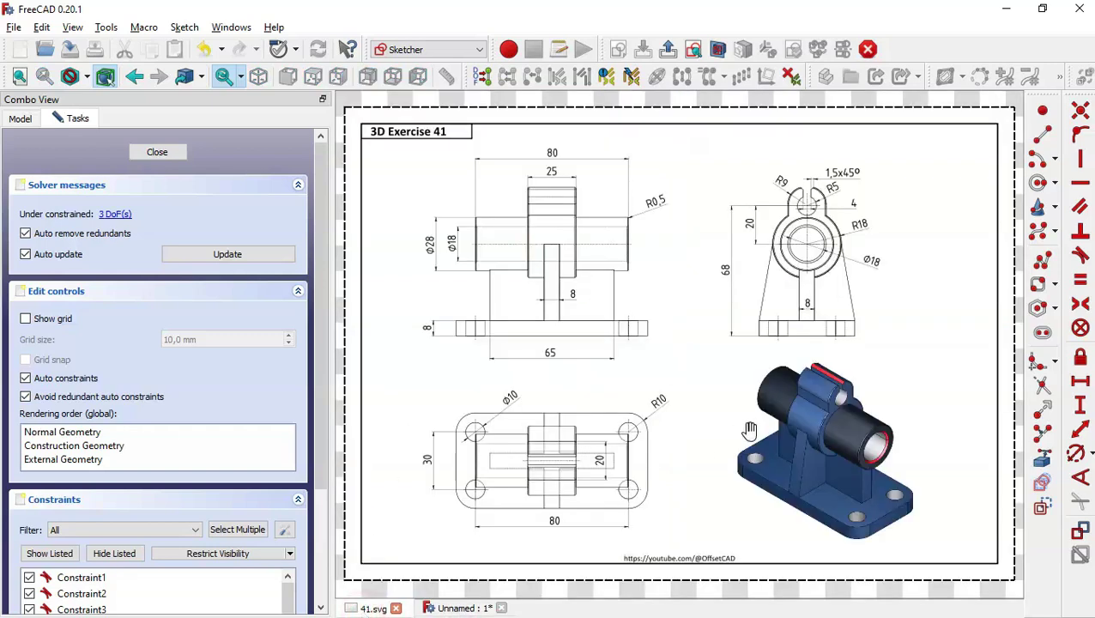
{"action": "scroll", "coordinate": [518, 531], "scroll_direction": "up", "scroll_amount": 3}
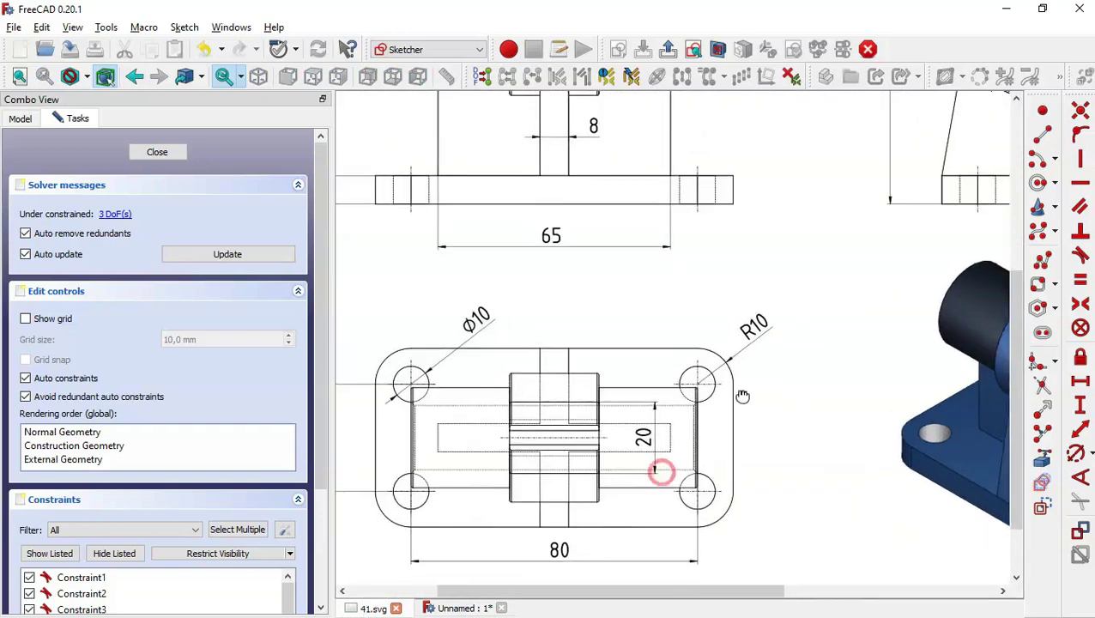
{"action": "left_click_drag", "start_coordinate": [660, 469], "coordinate": [822, 365]}
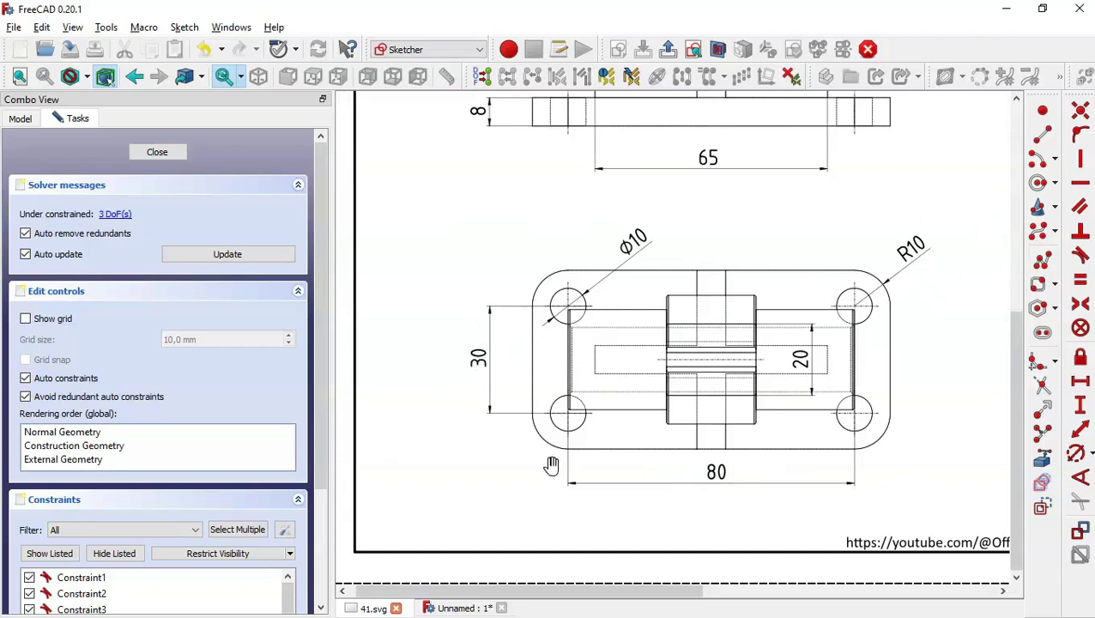
{"action": "left_click", "coordinate": [463, 607]}
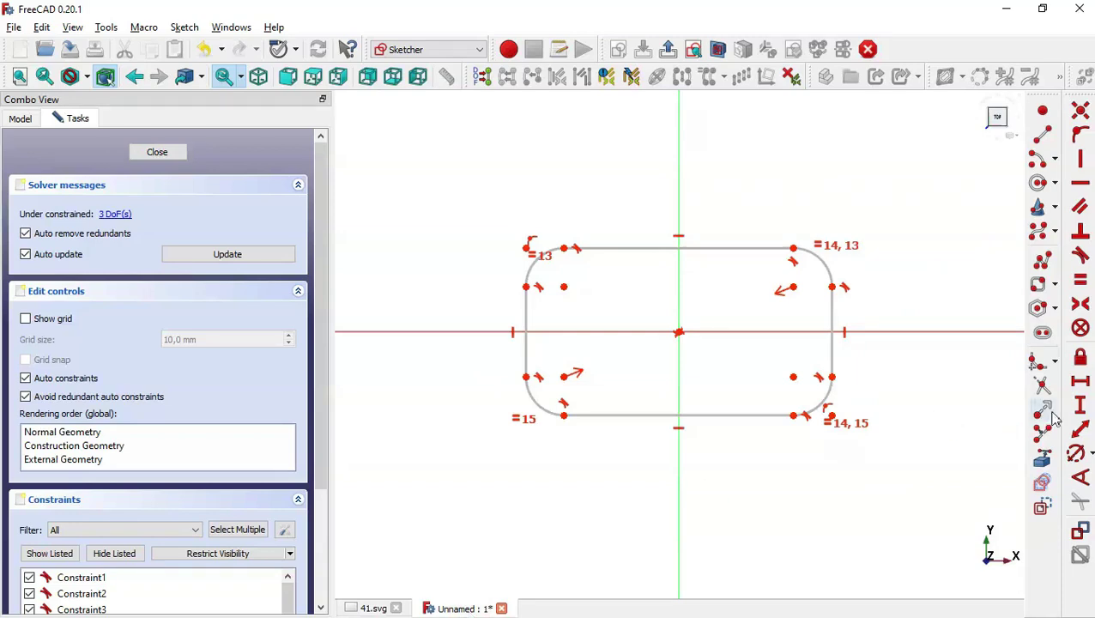
{"action": "left_click", "coordinate": [1077, 455]}
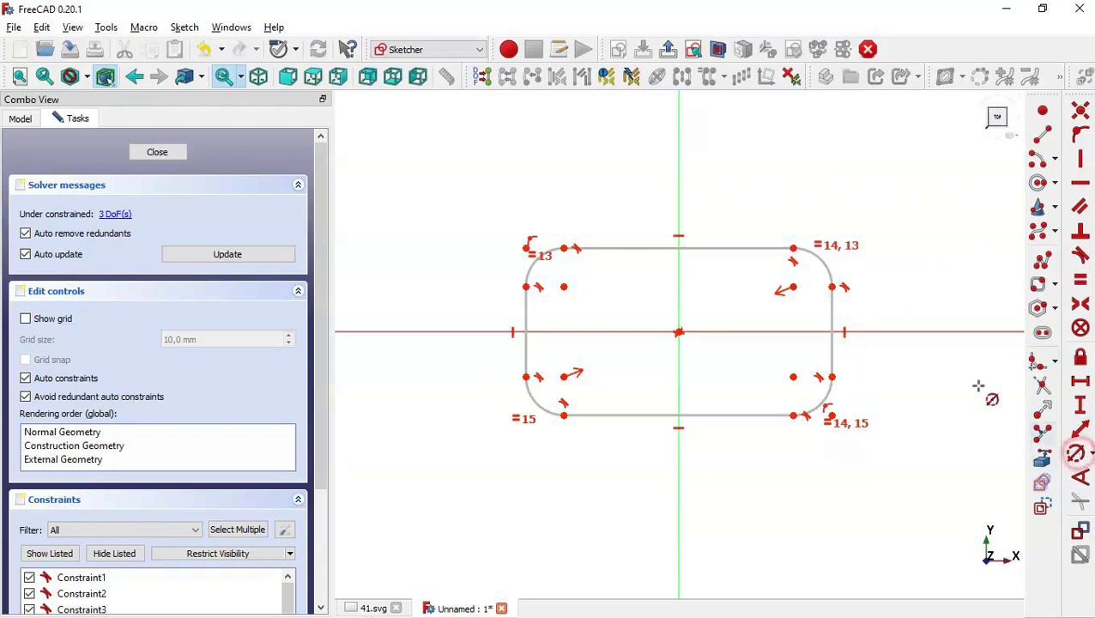
{"action": "left_click", "coordinate": [831, 274]}
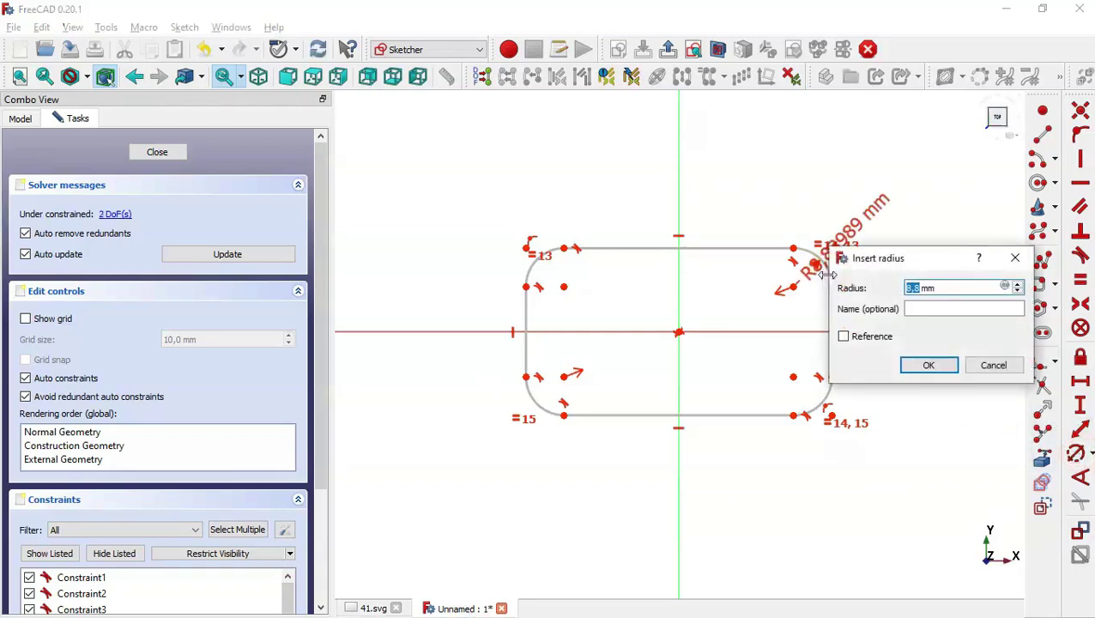
{"action": "type", "text": "10"}
{"action": "key", "text": "Return"}
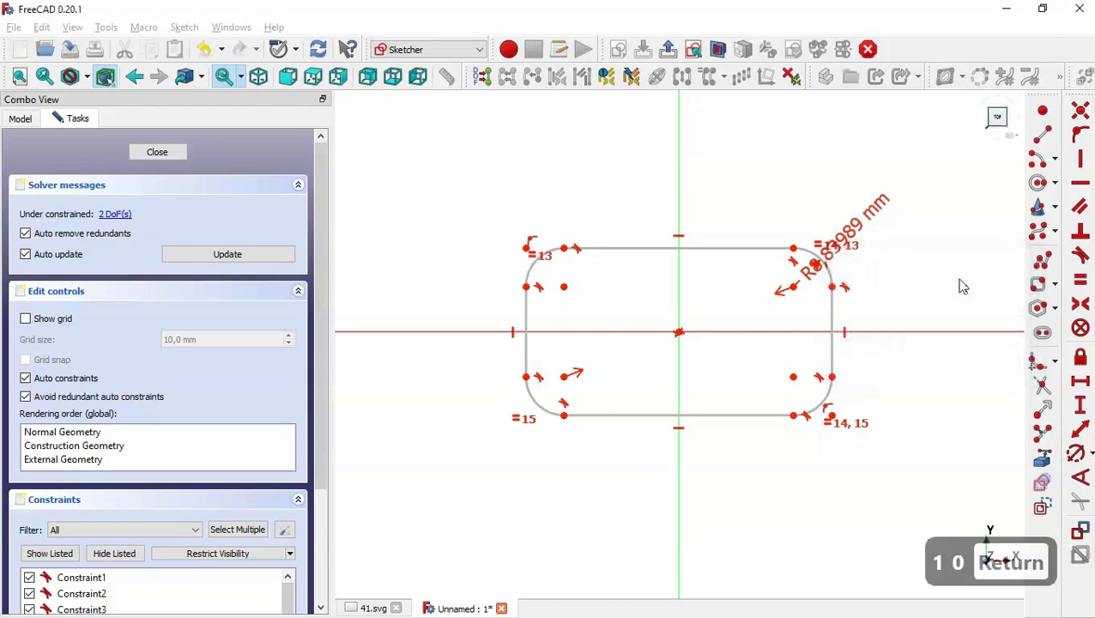
- Constrain the rounded rectangle's straight horizontal edge to 80 mm and its straight vertical edge to 30 mm
{"action": "left_click", "coordinate": [1082, 386]}
{"action": "left_click", "coordinate": [745, 421]}
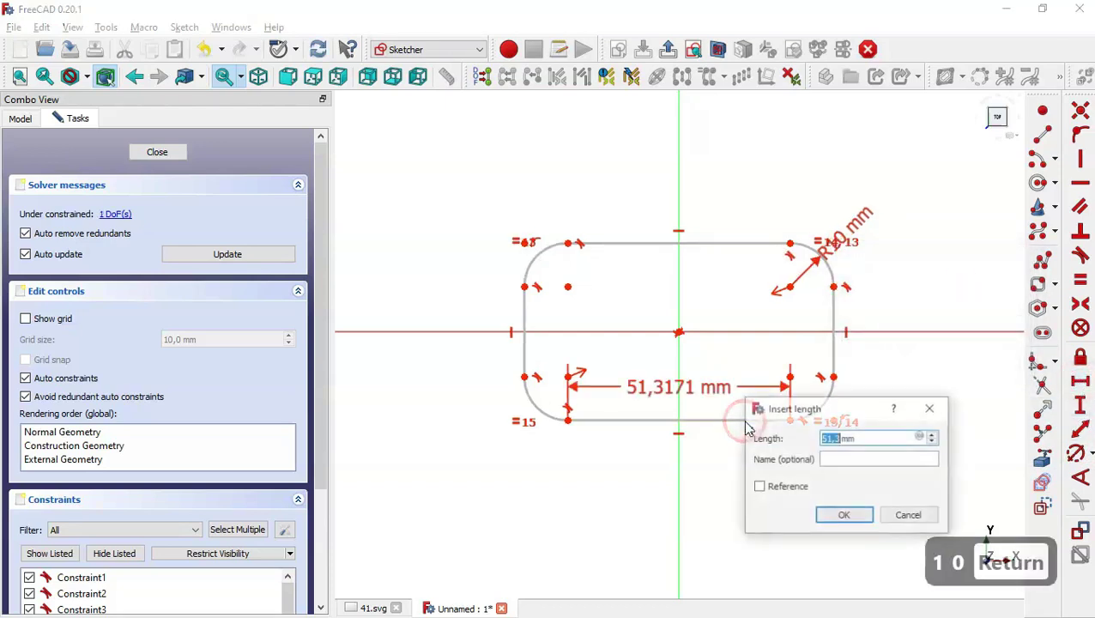
{"action": "type", "text": "80"}
{"action": "key", "text": "Return"}
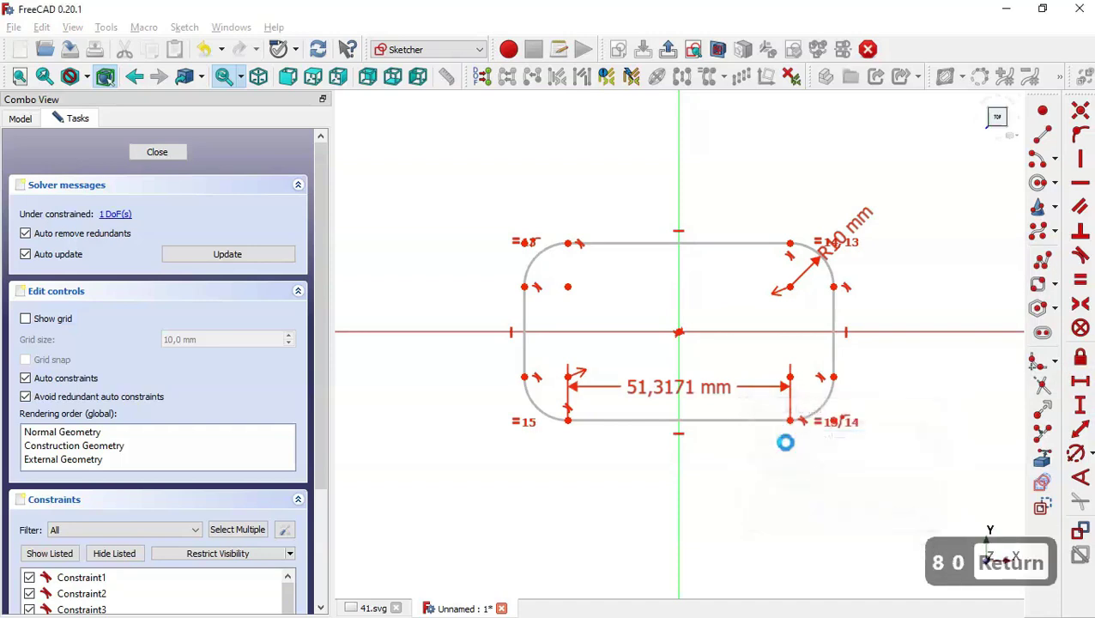
{"action": "left_click", "coordinate": [1079, 408]}
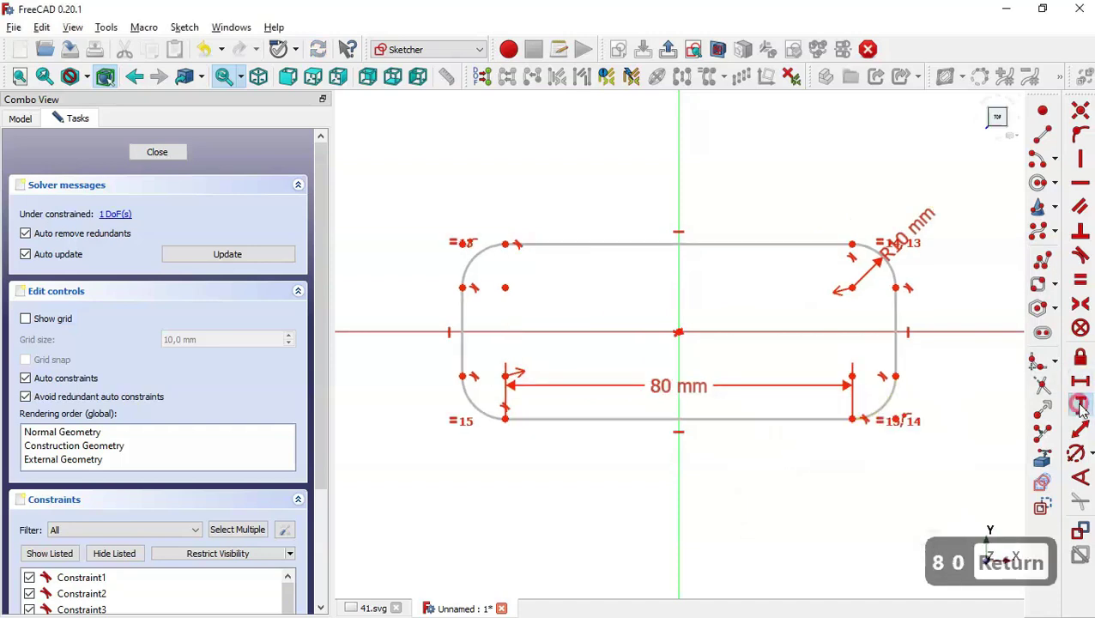
{"action": "left_click", "coordinate": [895, 310]}
{"action": "type", "text": "30"}
{"action": "key", "text": "Return"}
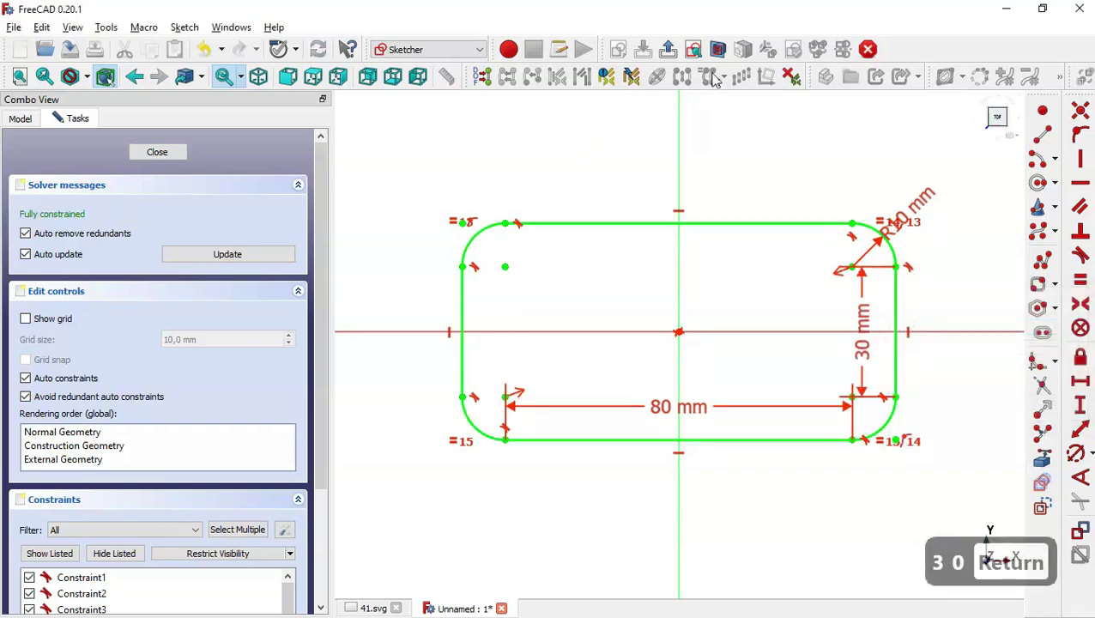
- Close the sketch and pad the rounded rectangle to the 8 mm plate thickness given in the drawing
{"action": "left_click", "coordinate": [668, 50]}
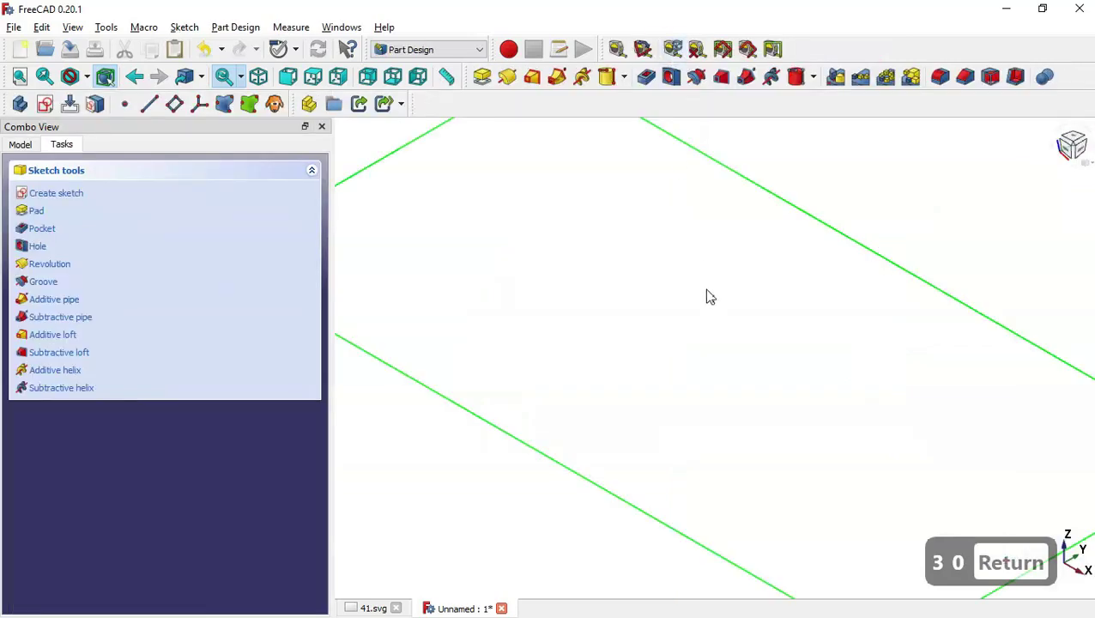
{"action": "key", "text": "Home"}
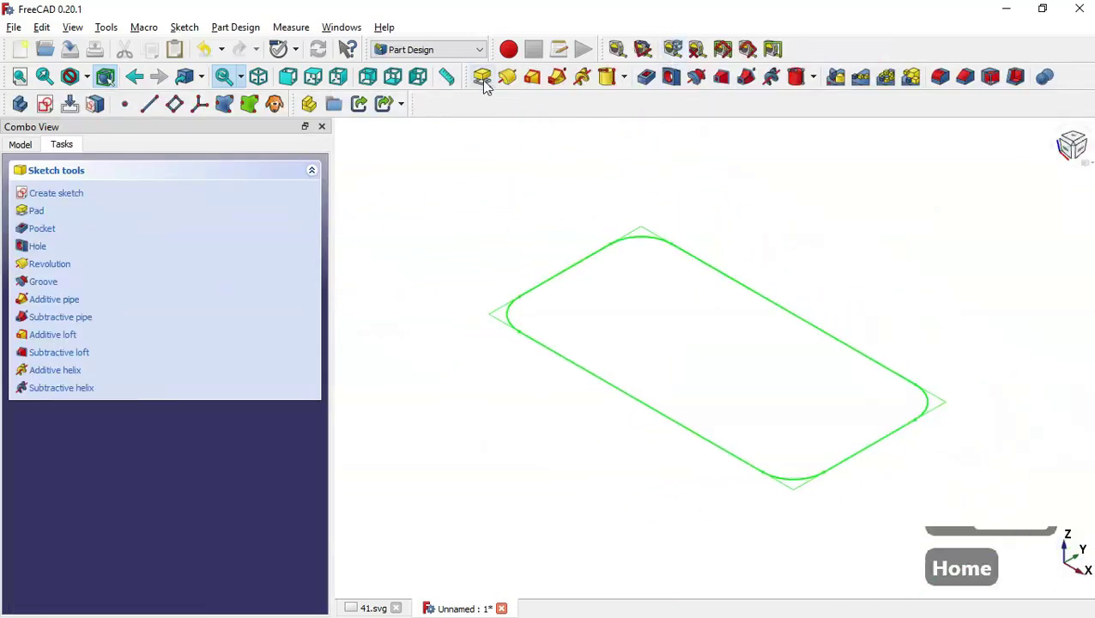
{"action": "left_click", "coordinate": [481, 77]}
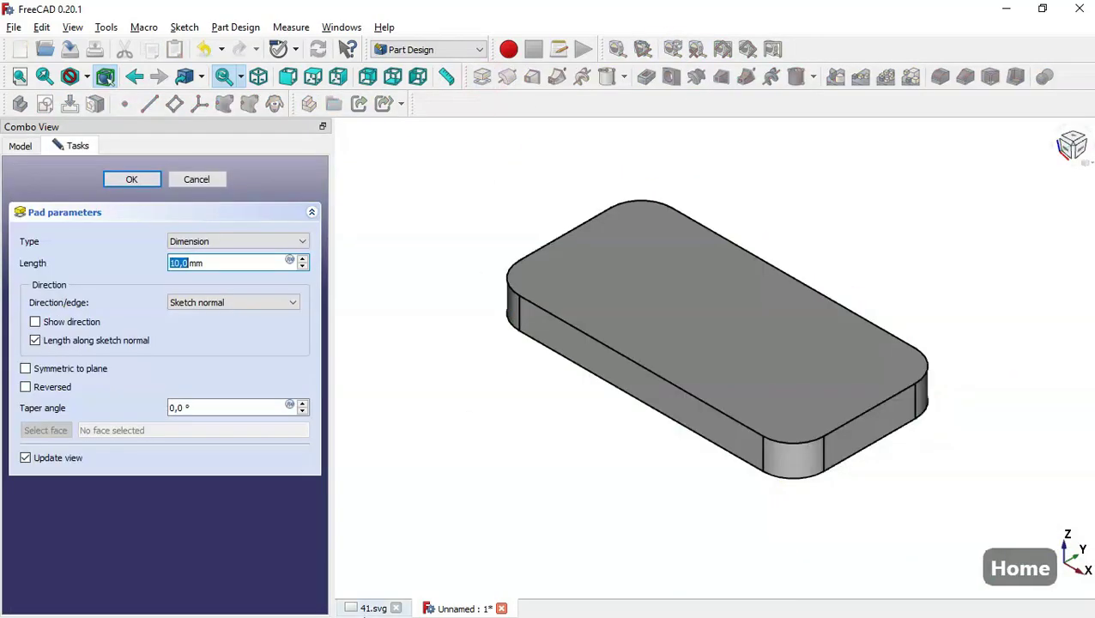
{"action": "left_click", "coordinate": [370, 608]}
{"action": "left_click_drag", "start_coordinate": [515, 255], "coordinate": [500, 428]}
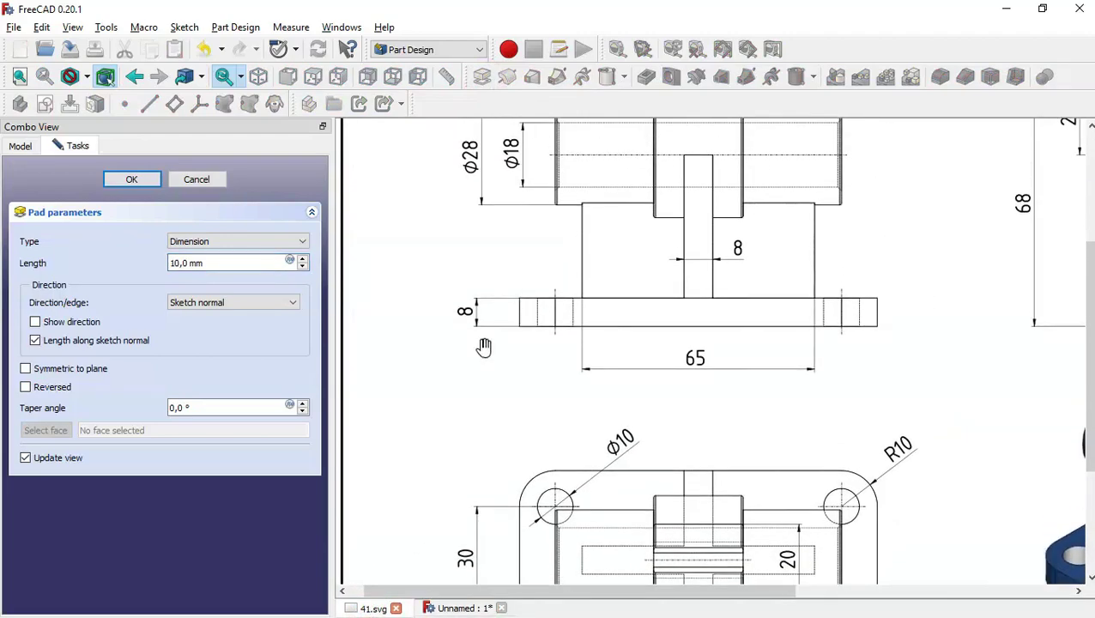
{"action": "left_click", "coordinate": [452, 607]}
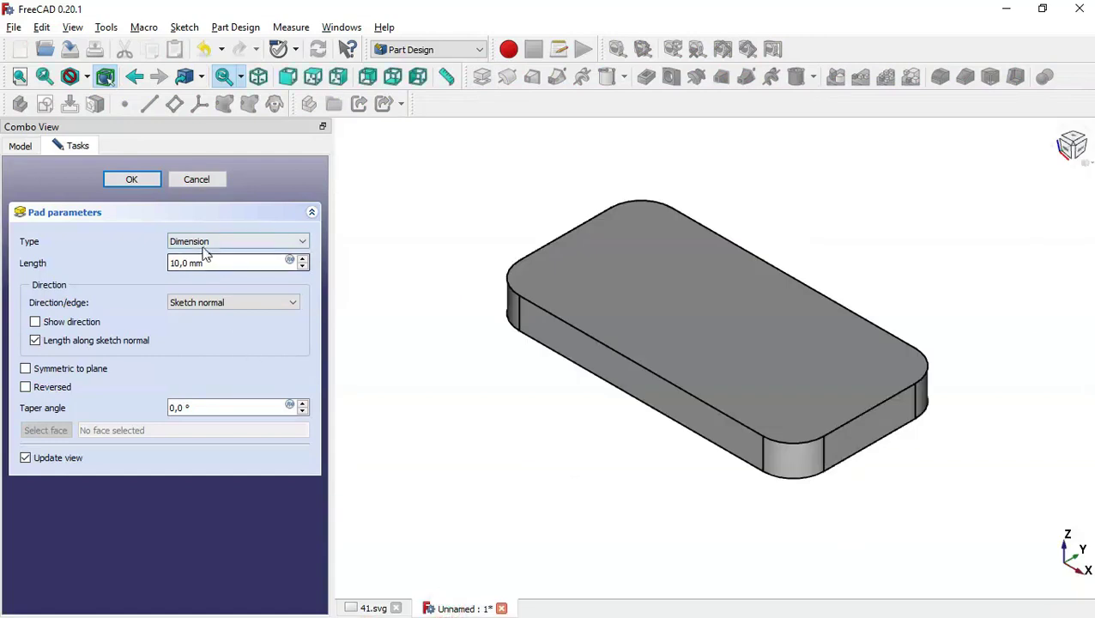
{"action": "left_click_drag", "start_coordinate": [217, 267], "coordinate": [91, 263]}
{"action": "type", "text": "8"}
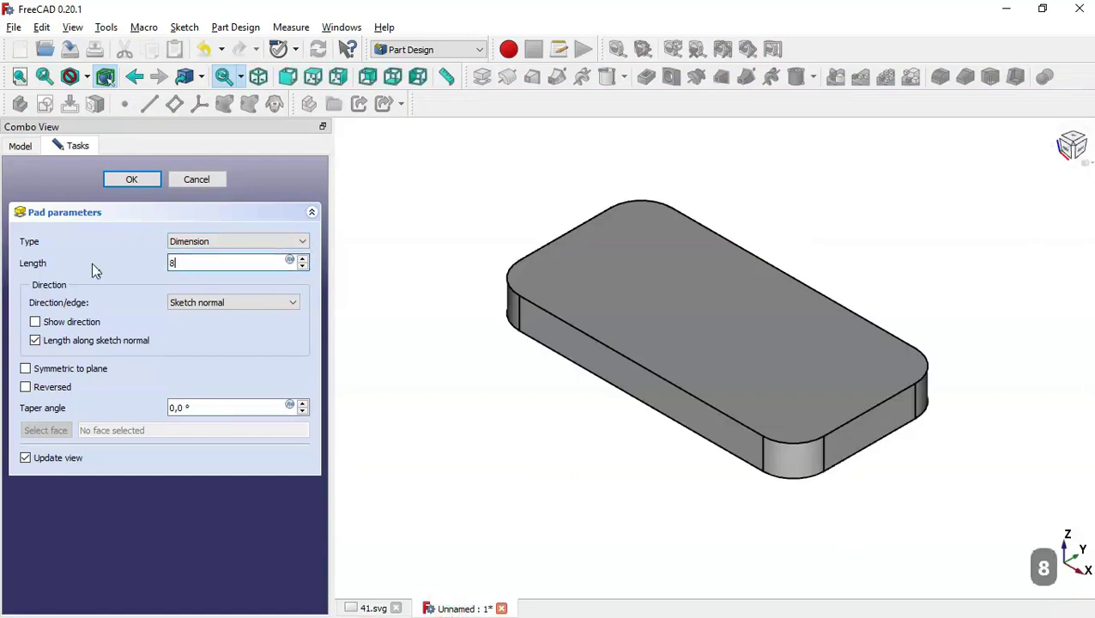
{"action": "left_click", "coordinate": [144, 180]}
{"action": "left_click", "coordinate": [536, 430]}
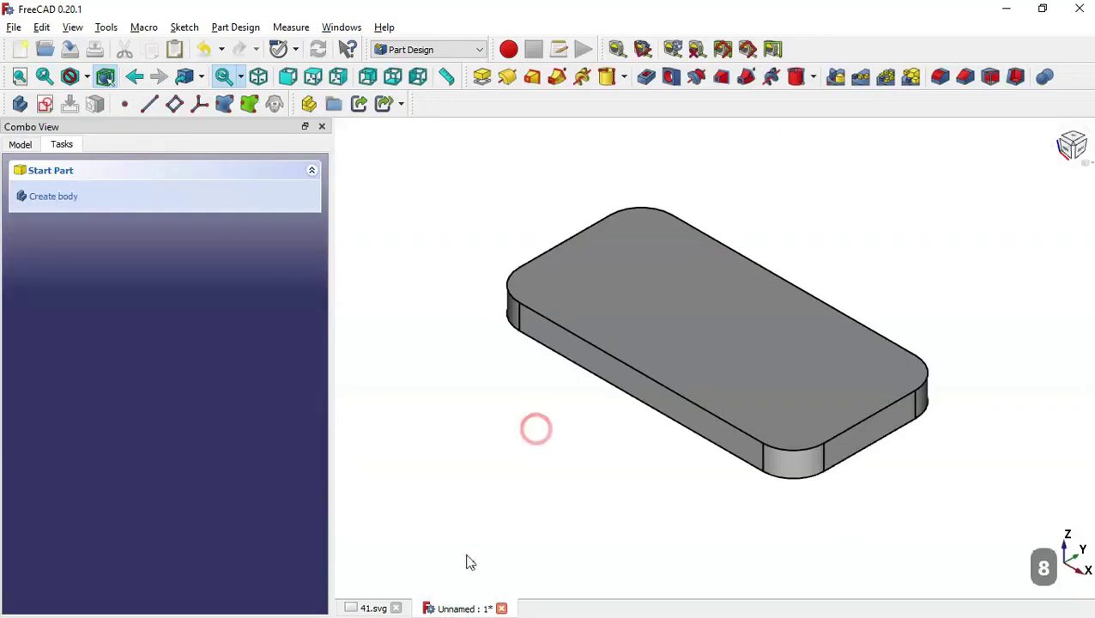
- Check the diameter and spacing of the base plate's corner holes in the 41.svg drawing
{"action": "left_click", "coordinate": [375, 607]}
{"action": "mouse_move", "coordinate": [764, 459]}
{"action": "left_mouse_down"}
{"action": "mouse_move", "coordinate": [652, 305]}
{"action": "mouse_move", "coordinate": [690, 252]}
{"action": "left_mouse_up"}
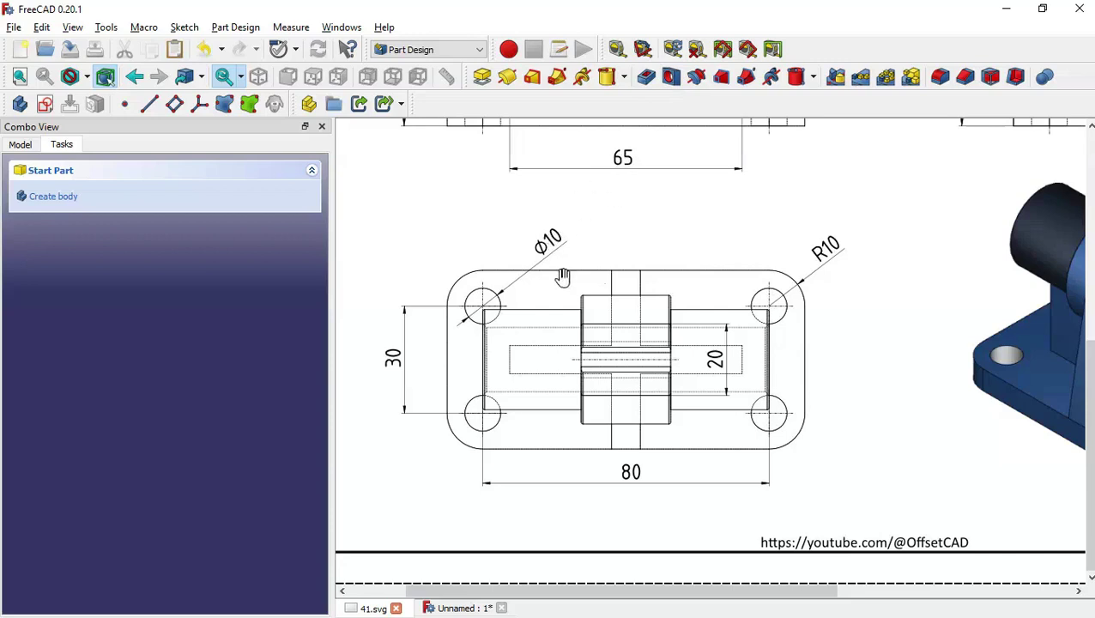
{"action": "left_click", "coordinate": [459, 607]}
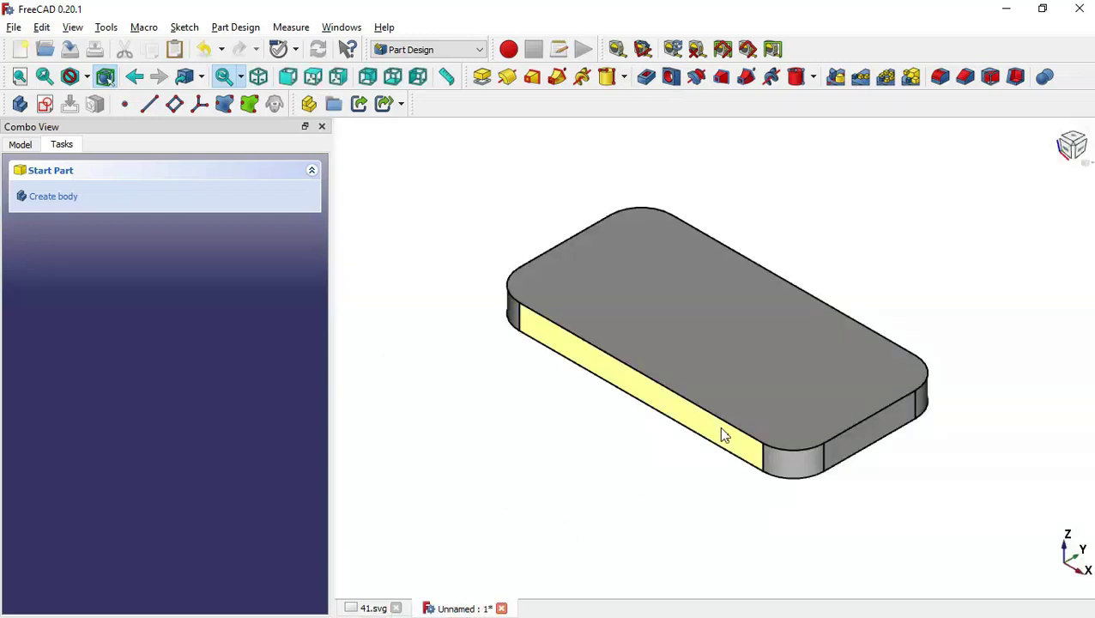
- Cut 10 mm diameter holes at the base plate's four rounded corners with the Hole tool
{"action": "left_click", "coordinate": [686, 313]}
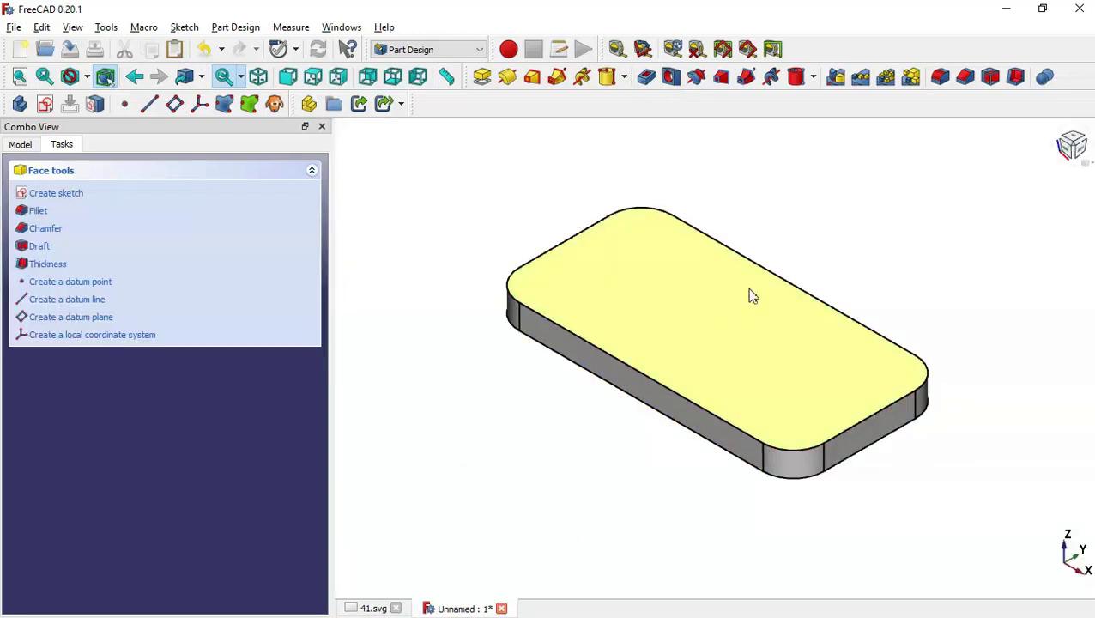
{"action": "left_click", "coordinate": [673, 79]}
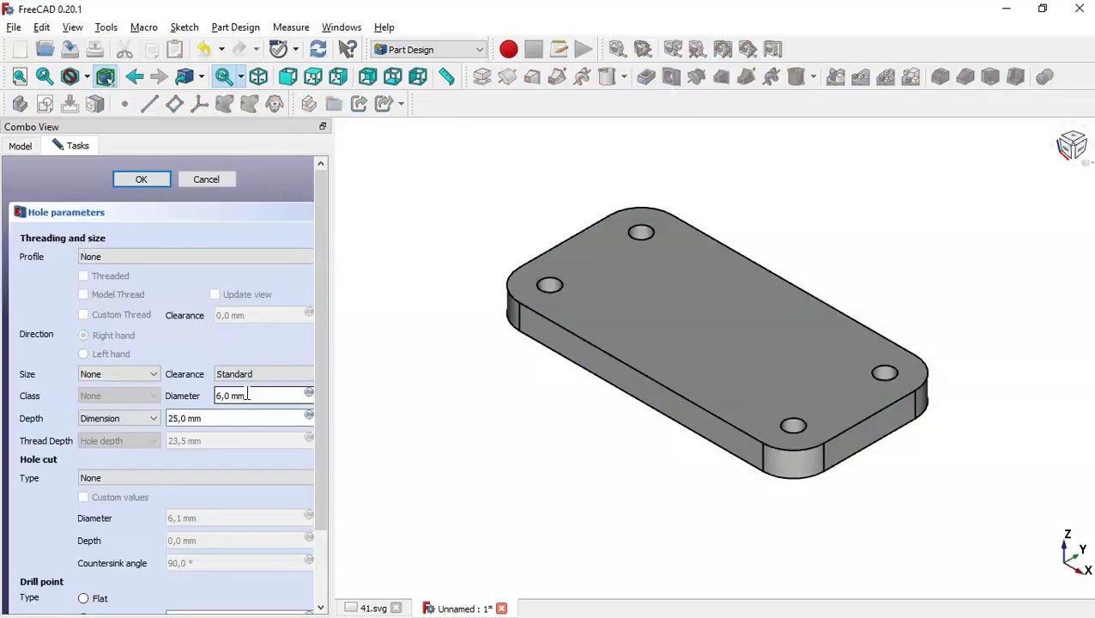
{"action": "left_click_drag", "start_coordinate": [264, 394], "coordinate": [191, 393]}
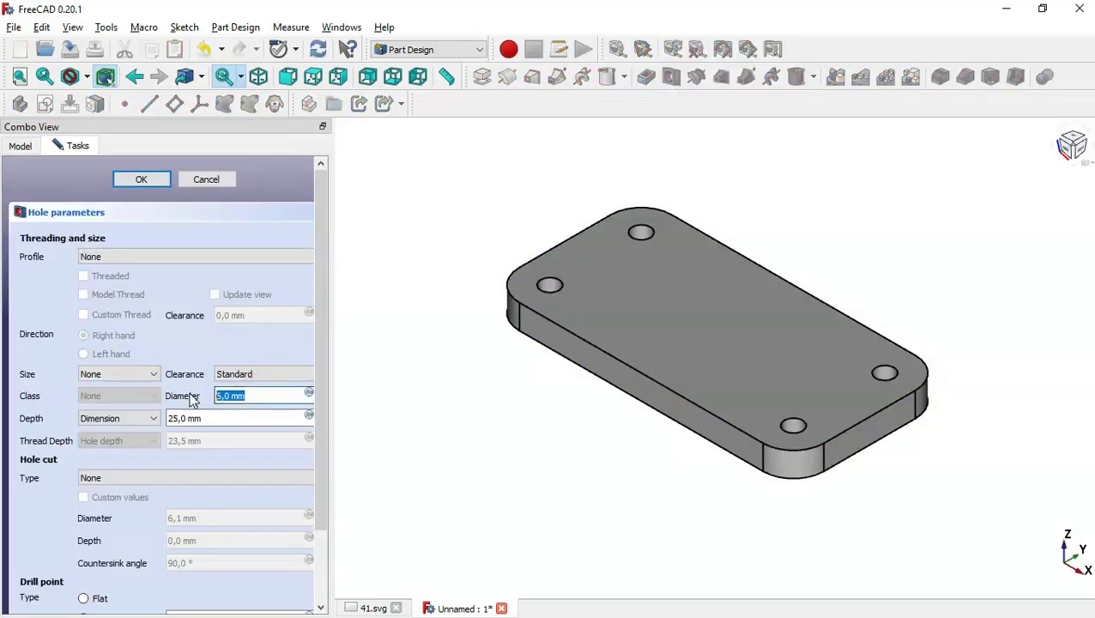
{"action": "type", "text": "10"}
{"action": "left_click", "coordinate": [158, 184]}
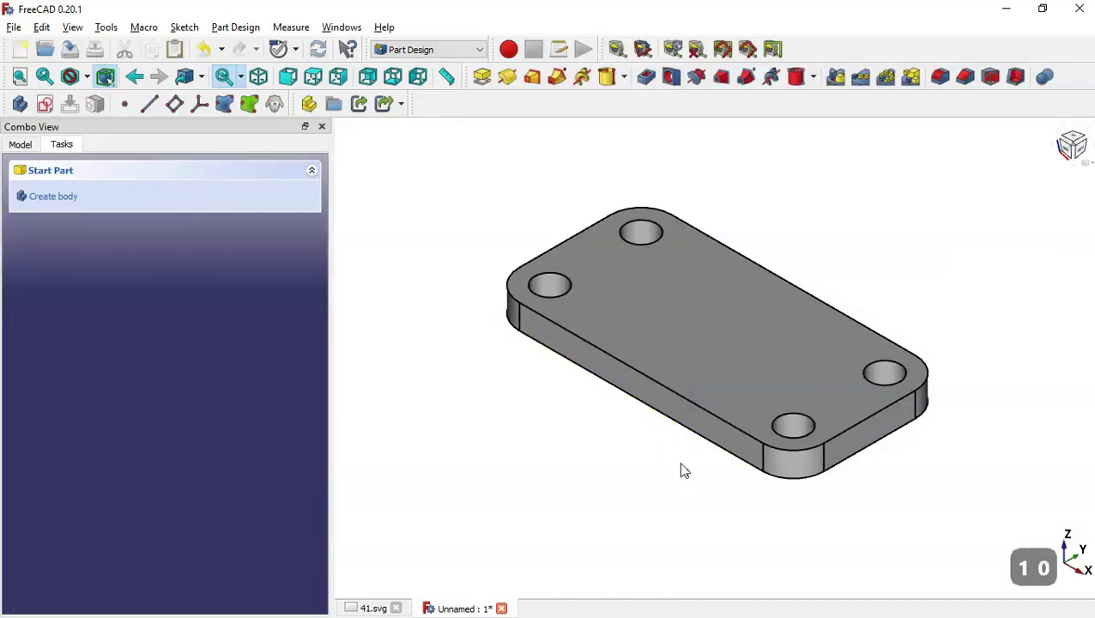
- Consult the 41.svg drawing, start a sketch on the plate's top face and draw an origin-centred rectangle about 88 by 11 mm
{"action": "left_click", "coordinate": [373, 609]}
{"action": "left_click_drag", "start_coordinate": [852, 410], "coordinate": [721, 403]}
{"action": "scroll", "coordinate": [648, 441], "scroll_direction": "up", "scroll_amount": 3}
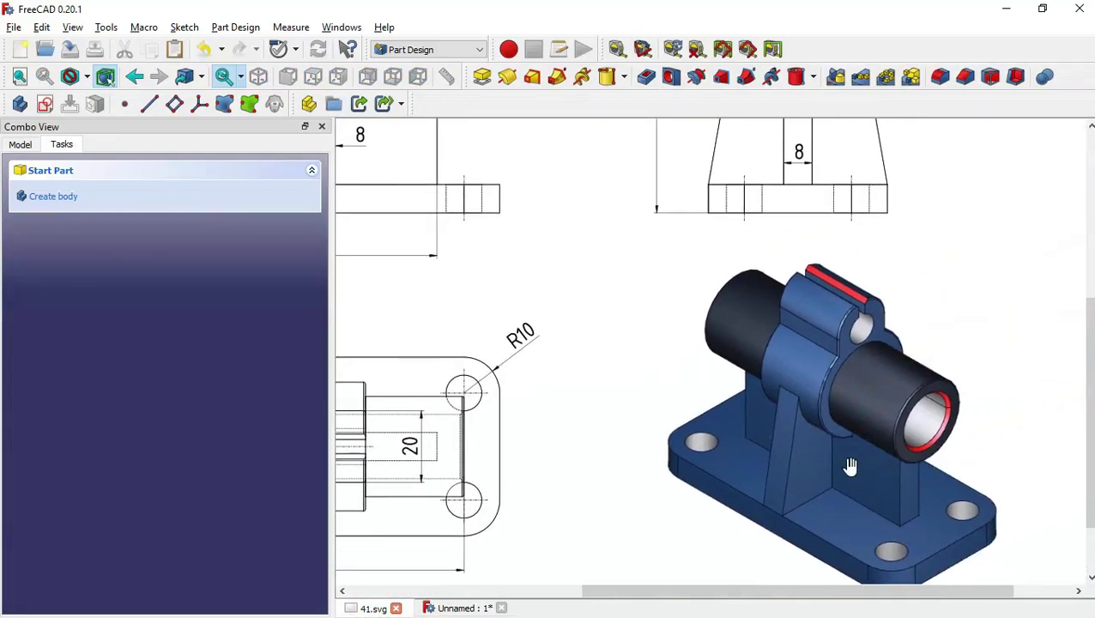
{"action": "left_click", "coordinate": [452, 608]}
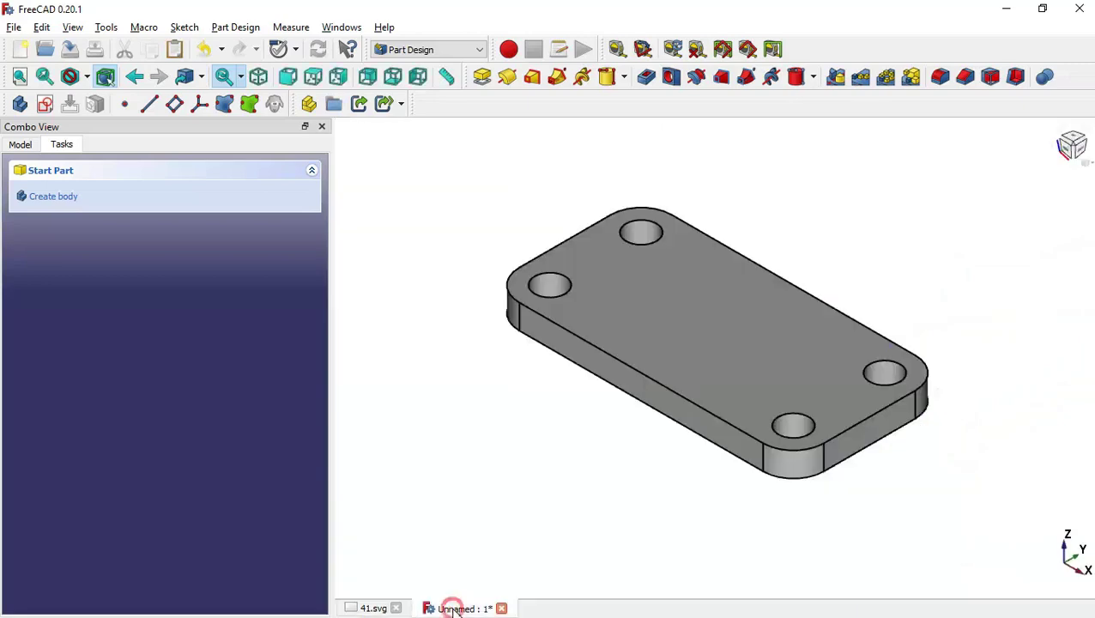
{"action": "left_click", "coordinate": [749, 367]}
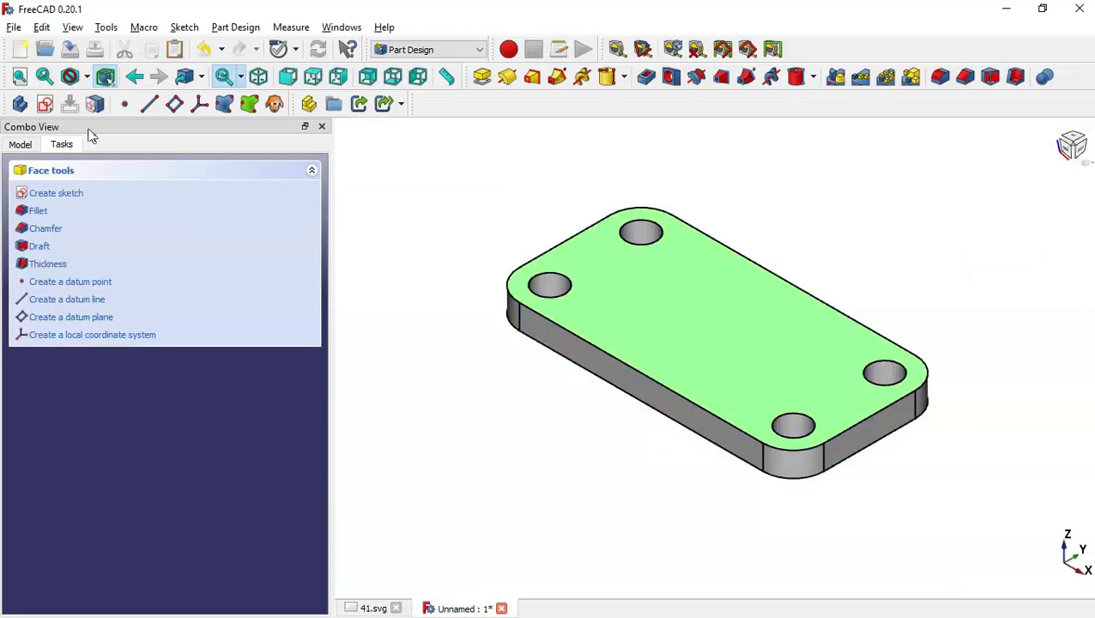
{"action": "left_click", "coordinate": [47, 104]}
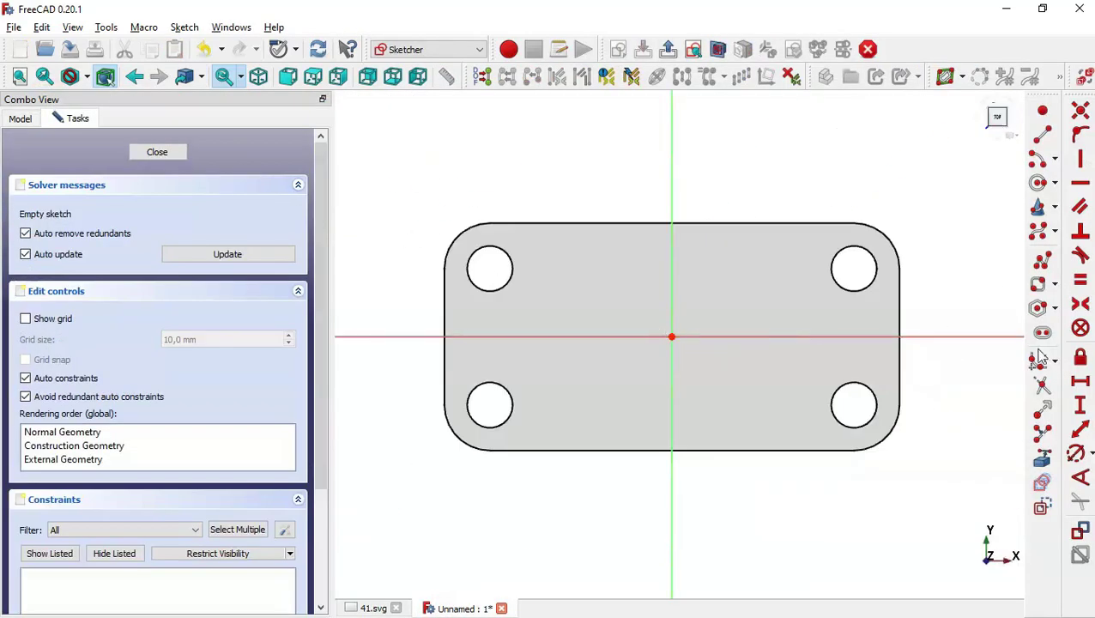
{"action": "left_click", "coordinate": [1055, 286]}
{"action": "left_click", "coordinate": [954, 303]}
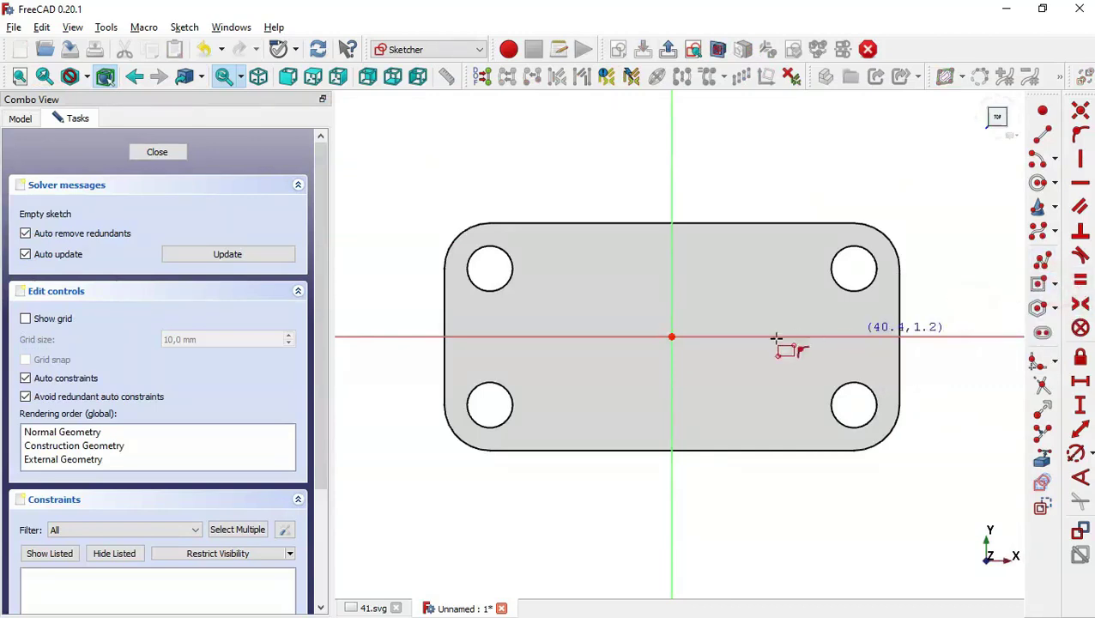
{"action": "left_click", "coordinate": [671, 336]}
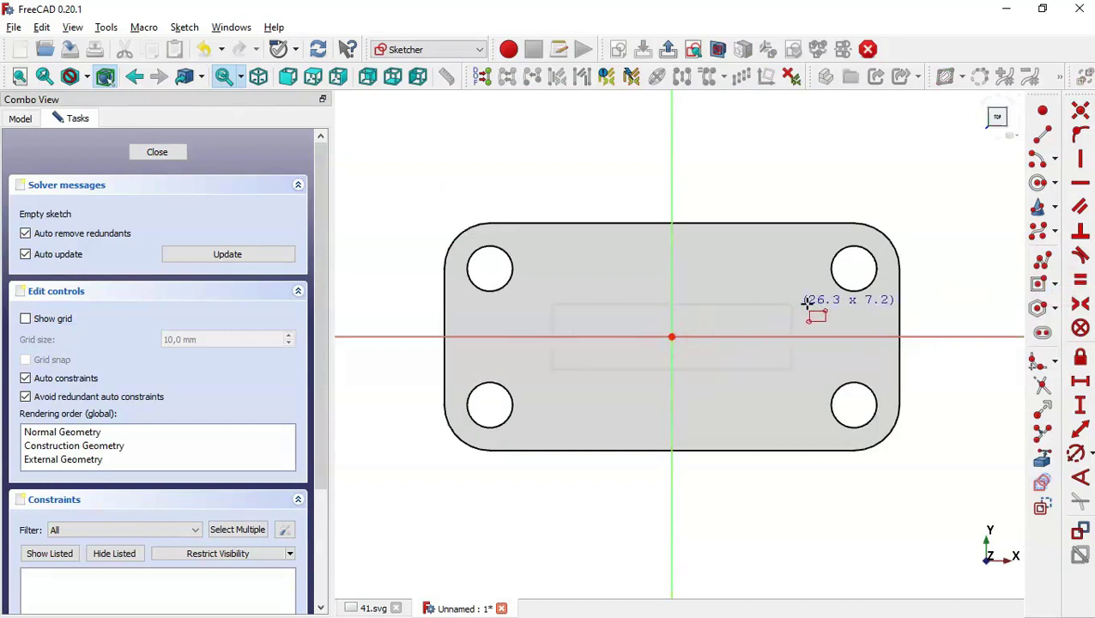
{"action": "left_click", "coordinate": [870, 311]}
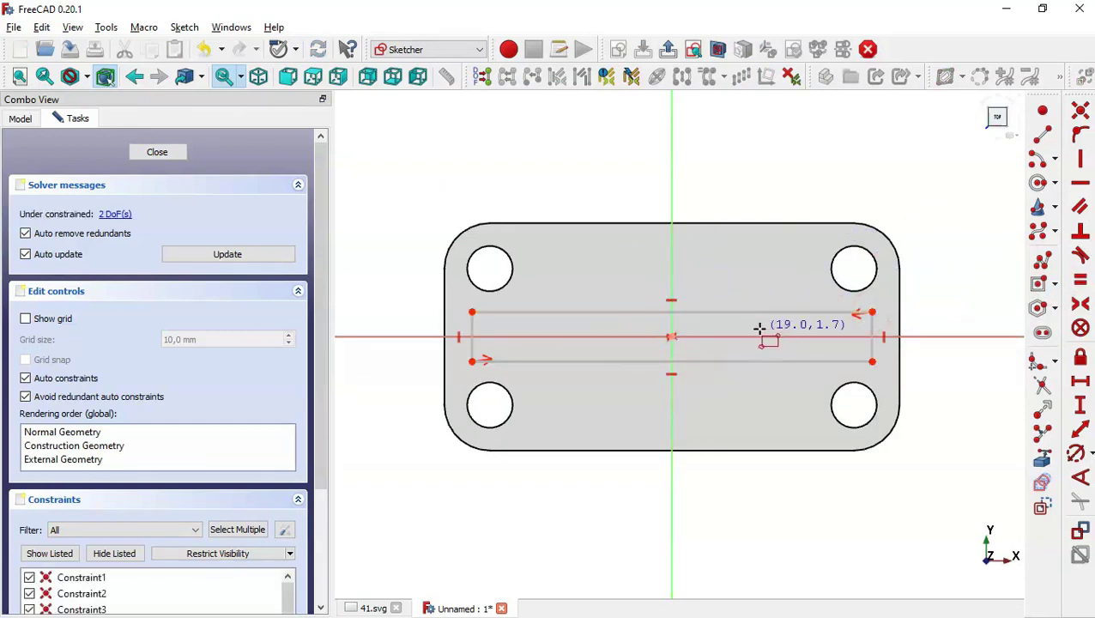
- Check the upright web's dimensions in the 41.svg drawing and constrain the rectangle's vertical side to 8 mm
{"action": "left_click", "coordinate": [375, 609]}
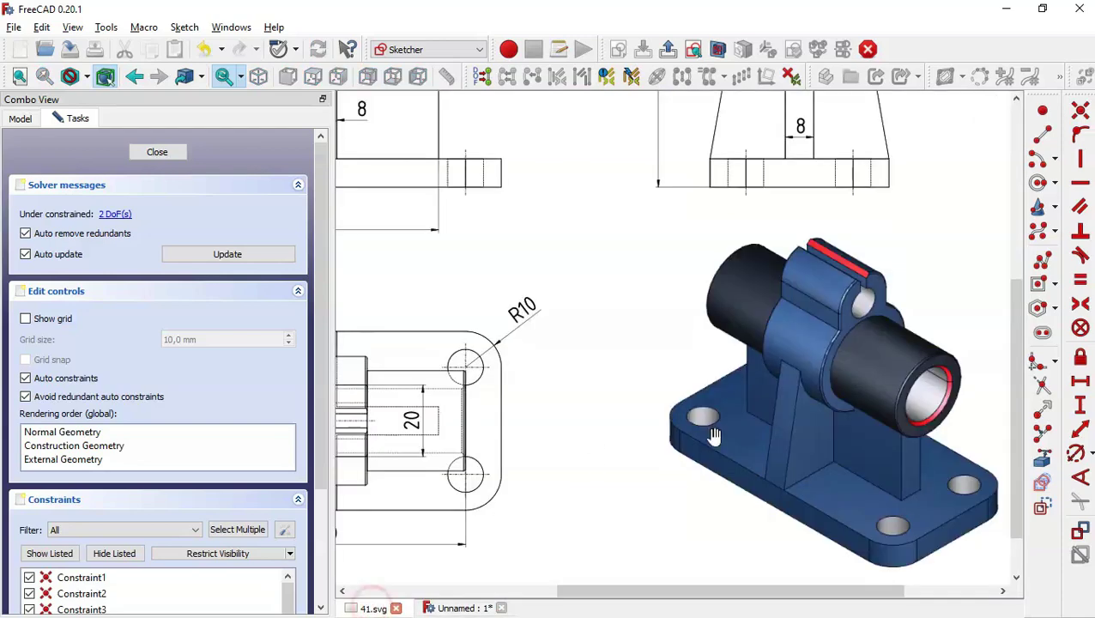
{"action": "scroll", "coordinate": [623, 313], "scroll_direction": "up", "scroll_amount": 3}
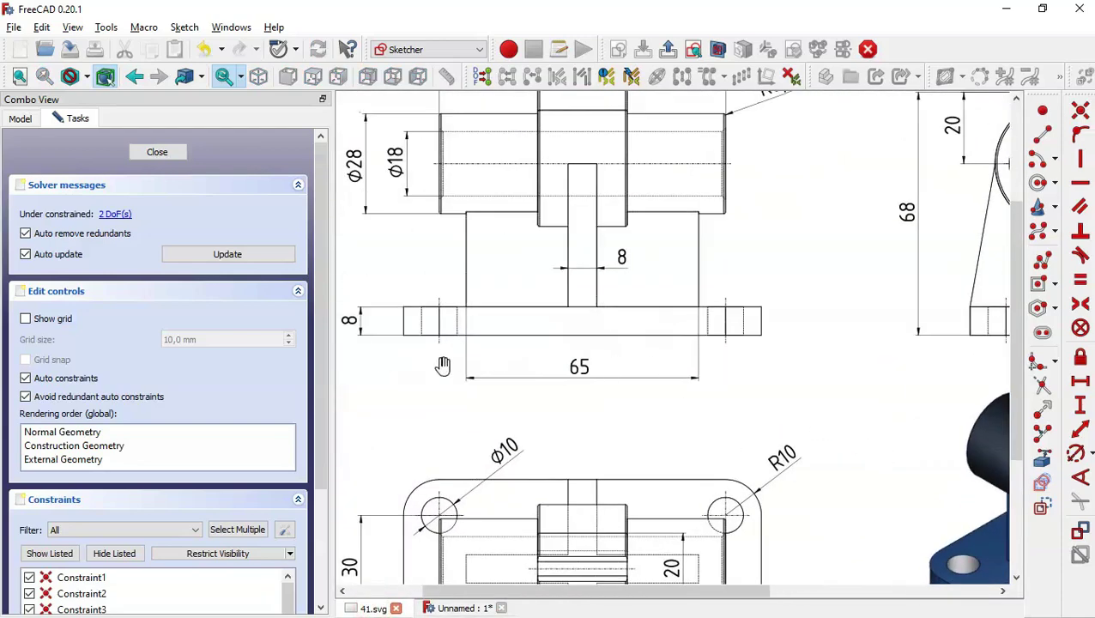
{"action": "scroll", "coordinate": [741, 403], "scroll_direction": "down", "scroll_amount": 4}
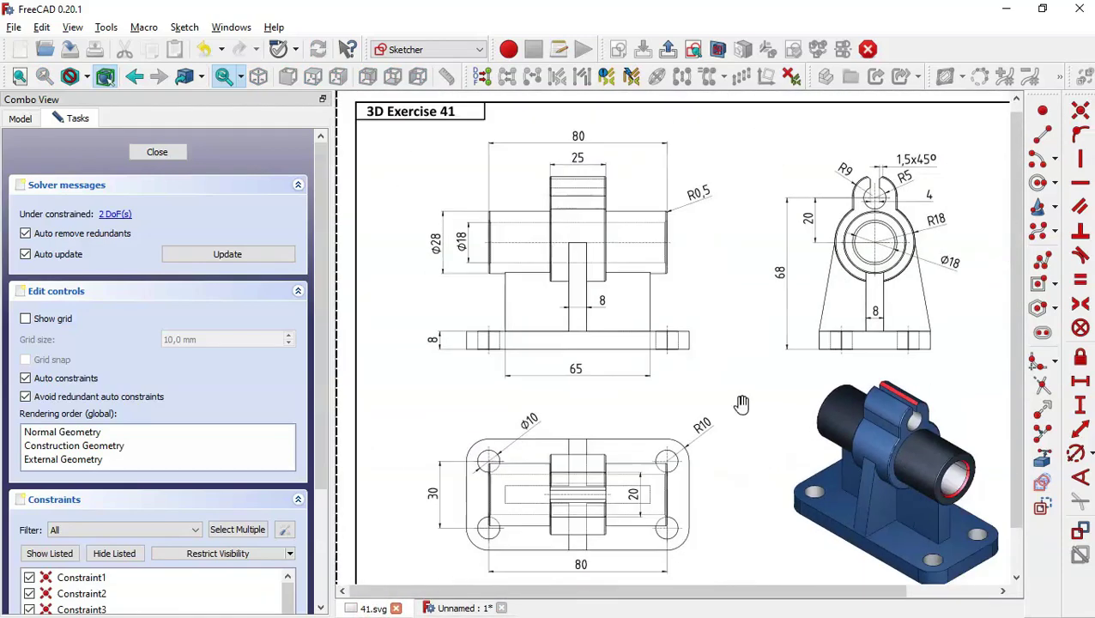
{"action": "scroll", "coordinate": [755, 395], "scroll_direction": "up", "scroll_amount": 1}
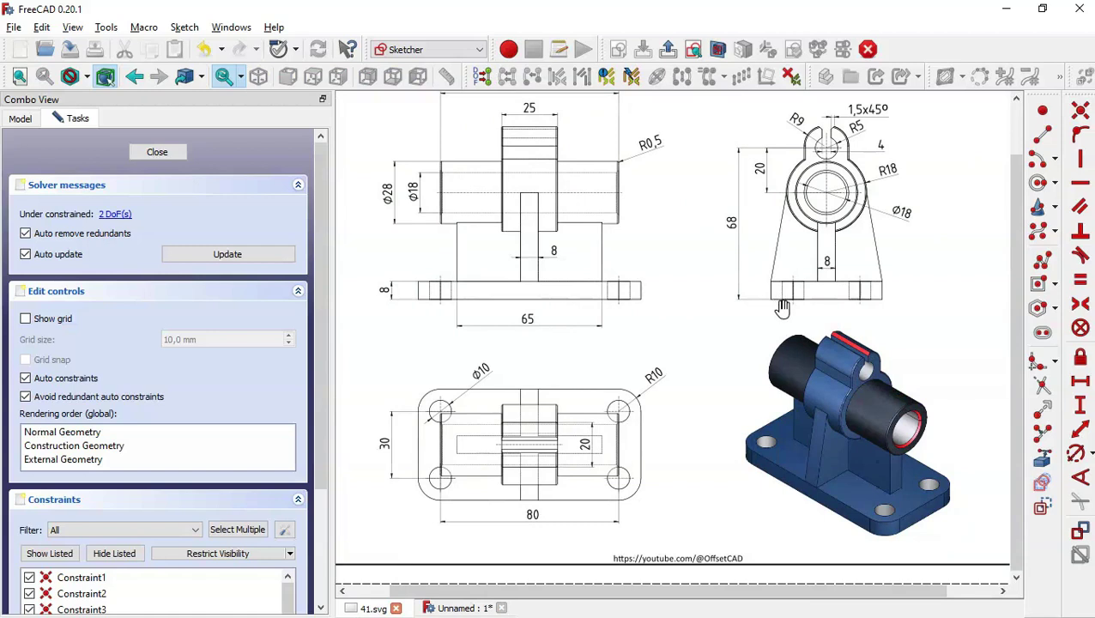
{"action": "left_click", "coordinate": [463, 607]}
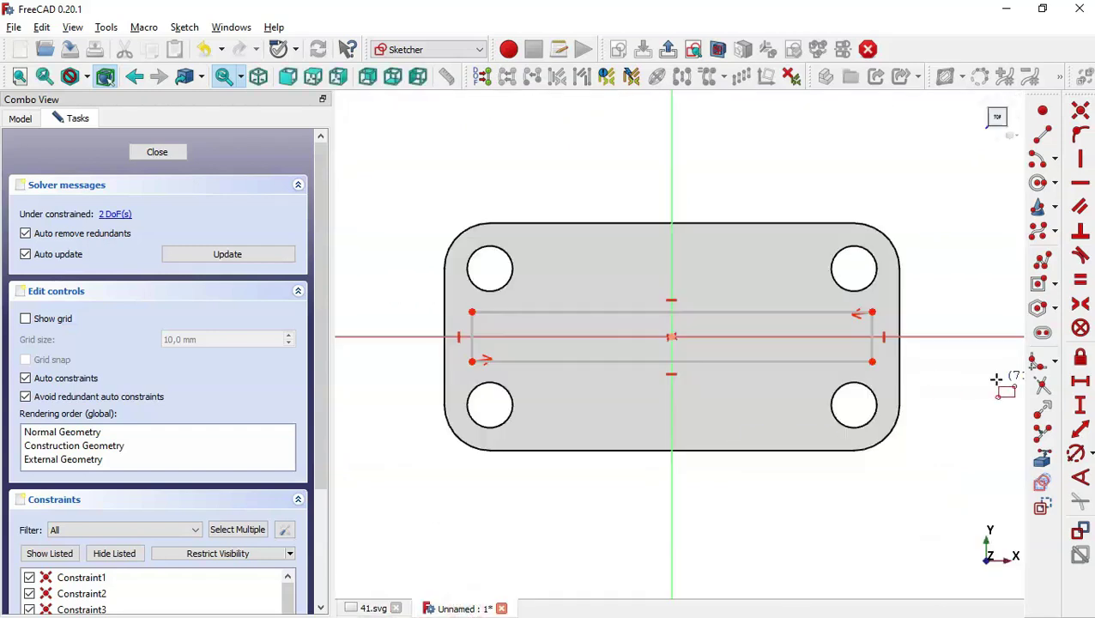
{"action": "left_click", "coordinate": [1081, 407]}
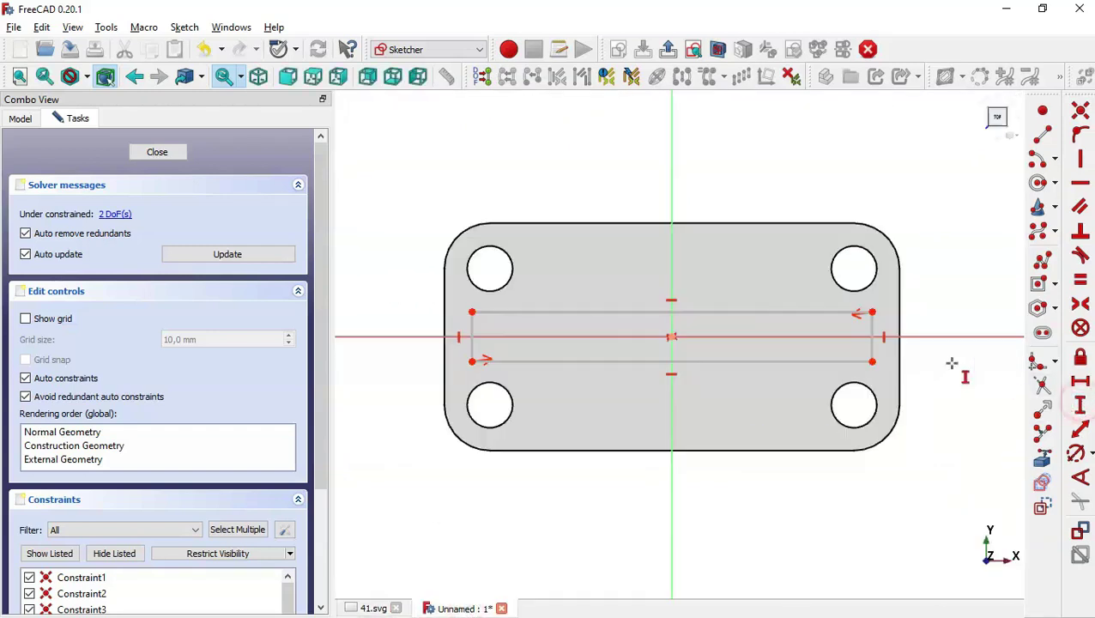
{"action": "left_click", "coordinate": [871, 335]}
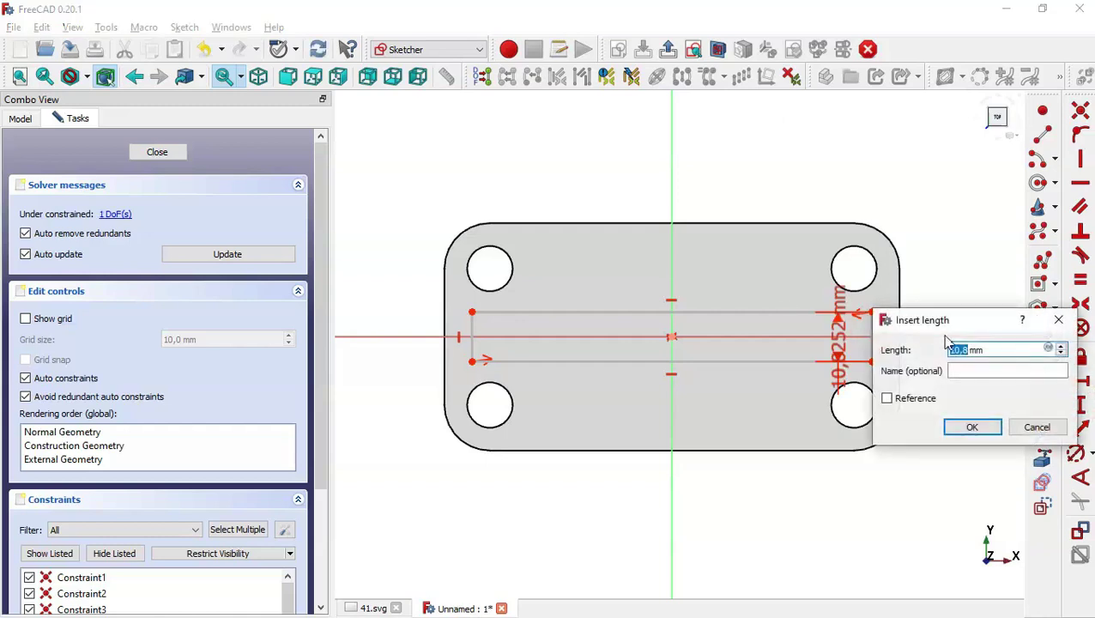
{"action": "type", "text": "8"}
{"action": "key", "text": "Return"}
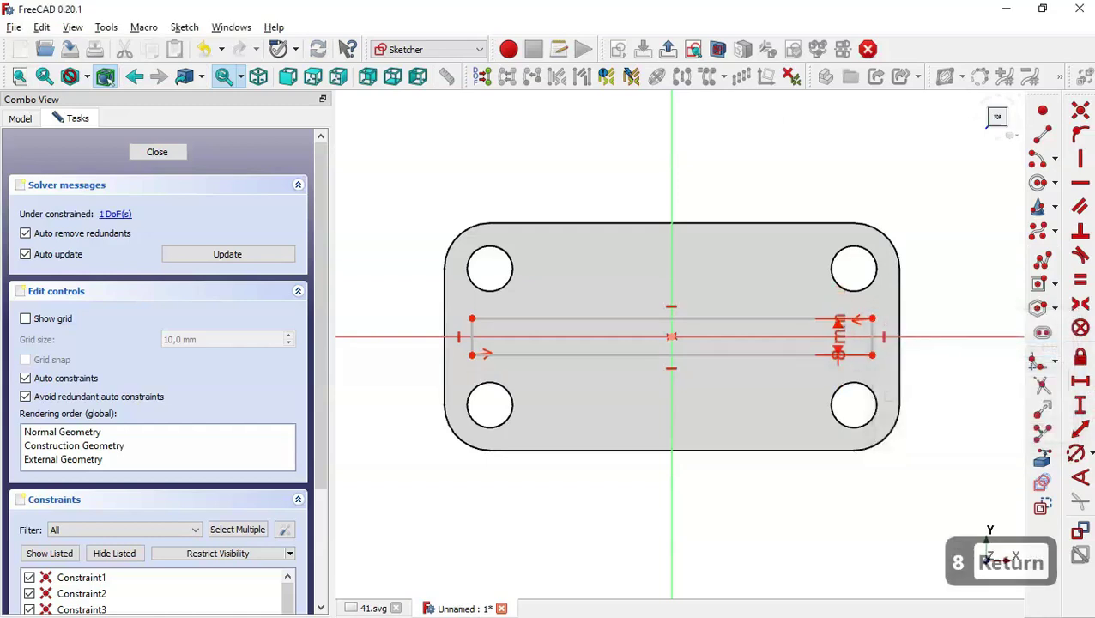
- Constrain the rectangle's horizontal side to 65 mm
{"action": "left_click", "coordinate": [1081, 382]}
{"action": "left_click", "coordinate": [800, 355]}
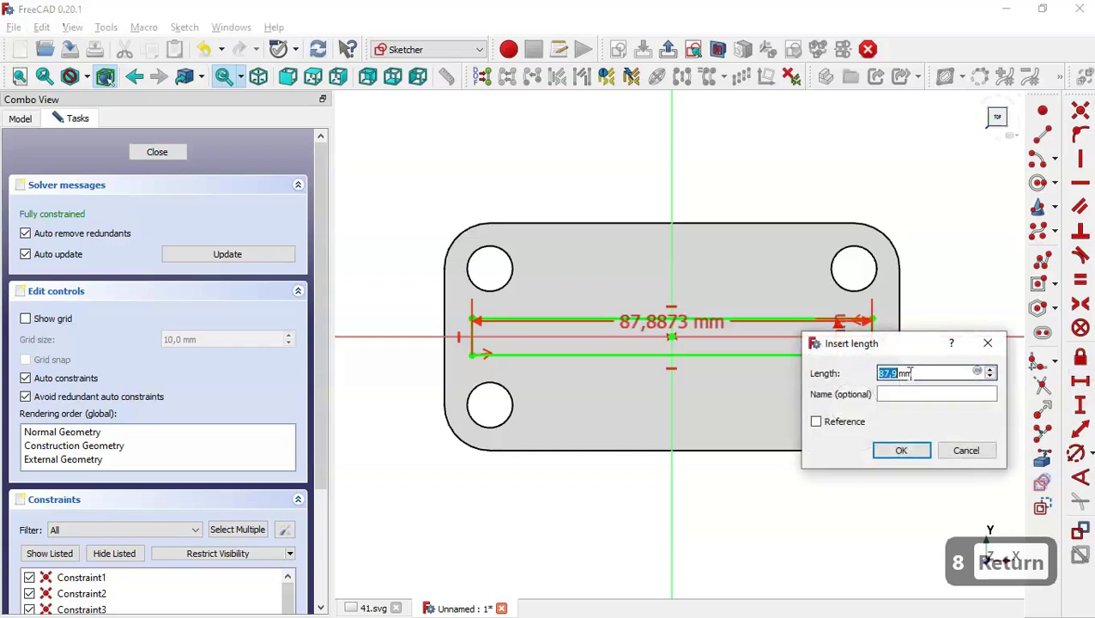
{"action": "type", "text": "65"}
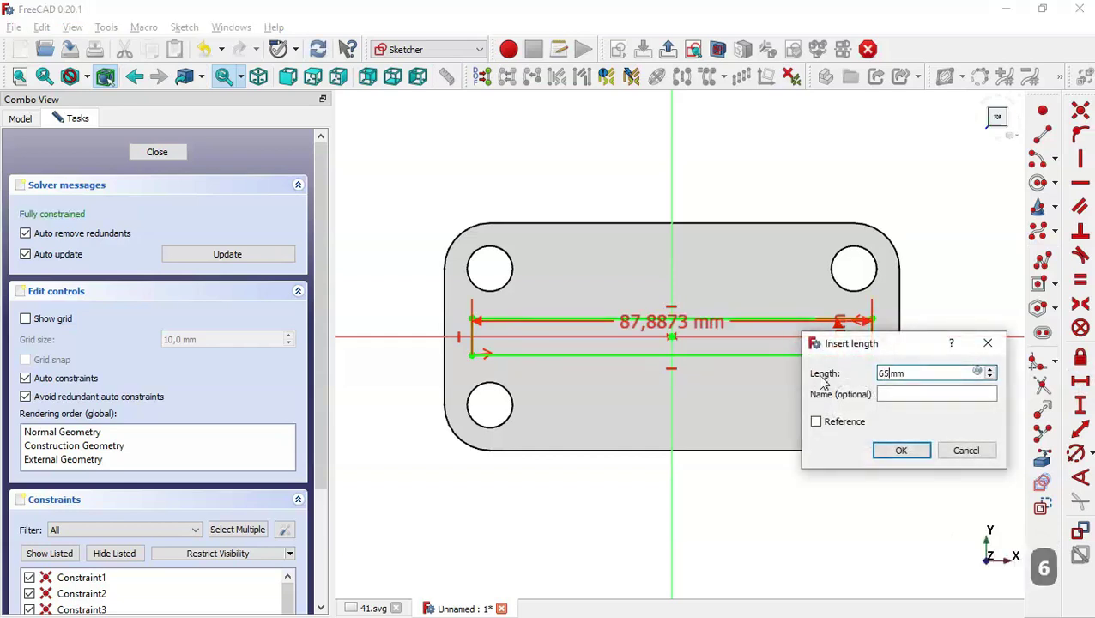
{"action": "key", "text": "Return"}
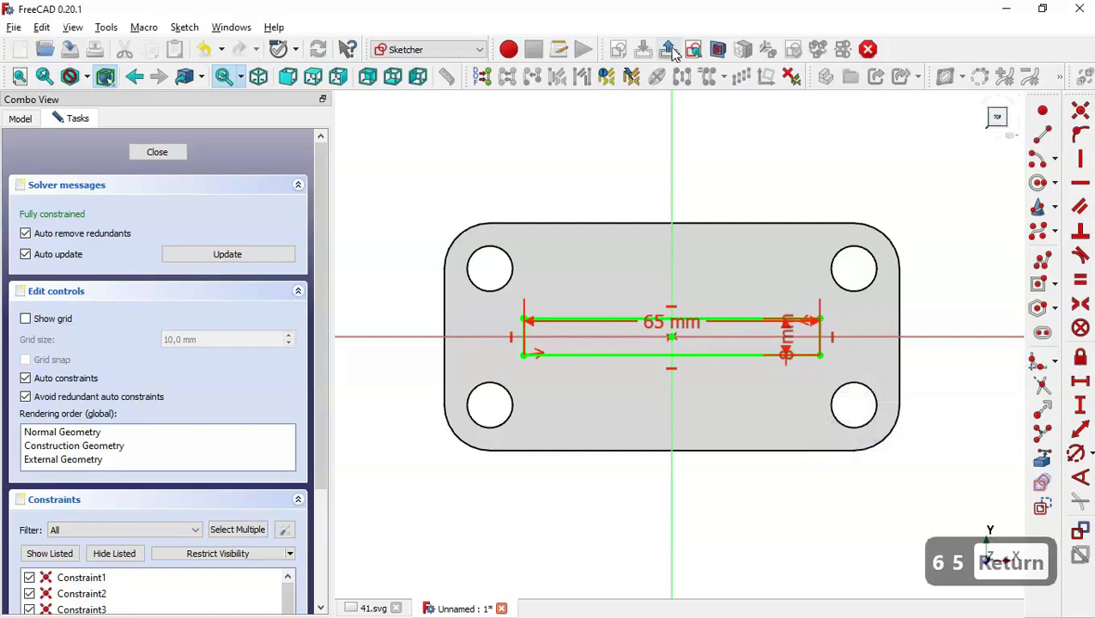
- Close the sketch and pad the rectangle upward by 68-20 mm, using the heights given in the 41.svg drawing
{"action": "left_click", "coordinate": [668, 49]}
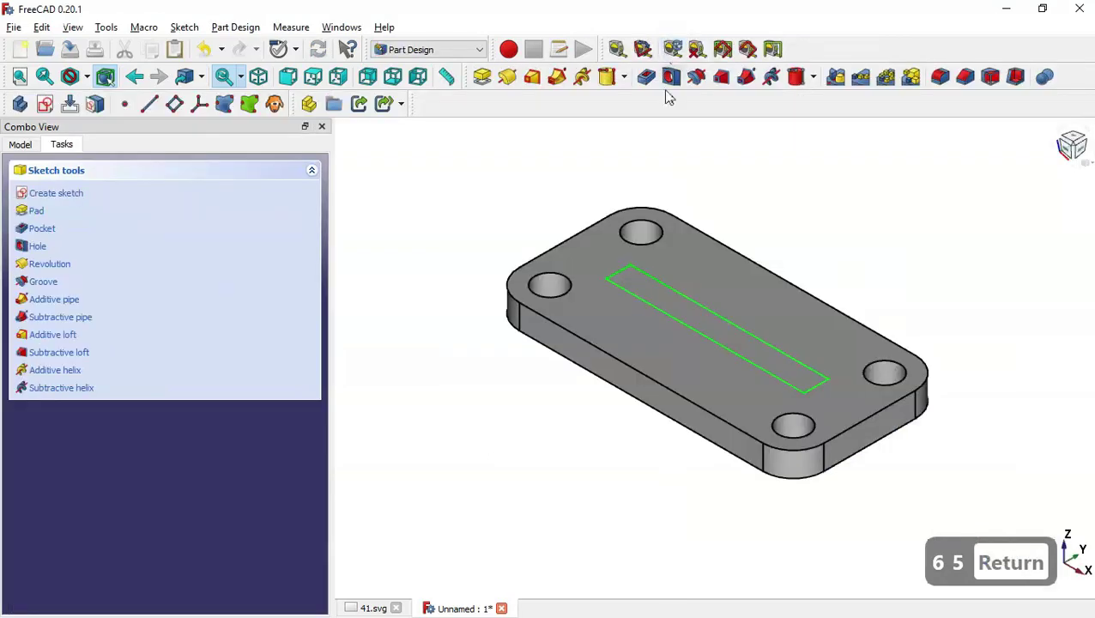
{"action": "left_click", "coordinate": [483, 78]}
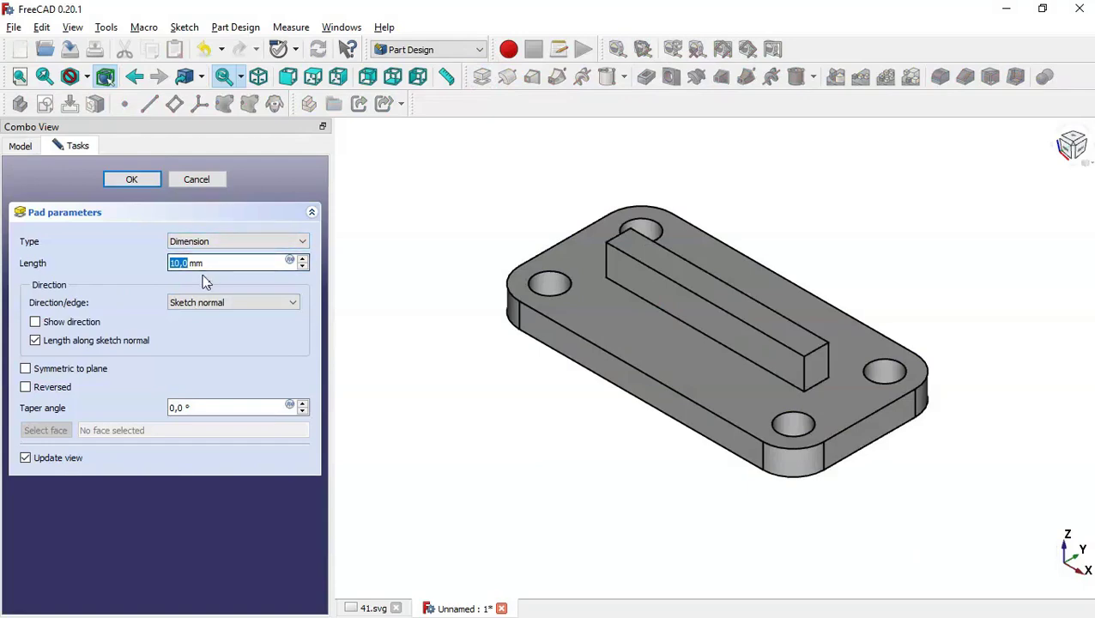
{"action": "left_click", "coordinate": [374, 608]}
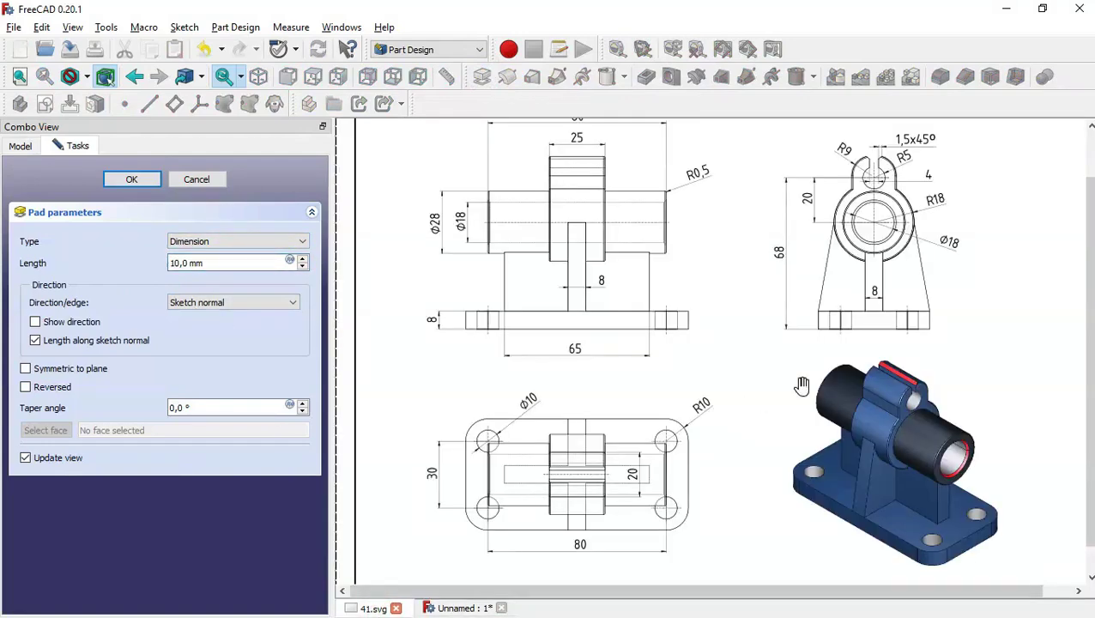
{"action": "scroll", "coordinate": [877, 239], "scroll_direction": "up", "scroll_amount": 1}
{"action": "mouse_move", "coordinate": [766, 300]}
{"action": "left_mouse_down"}
{"action": "mouse_move", "coordinate": [679, 397]}
{"action": "mouse_move", "coordinate": [677, 378]}
{"action": "left_mouse_up"}
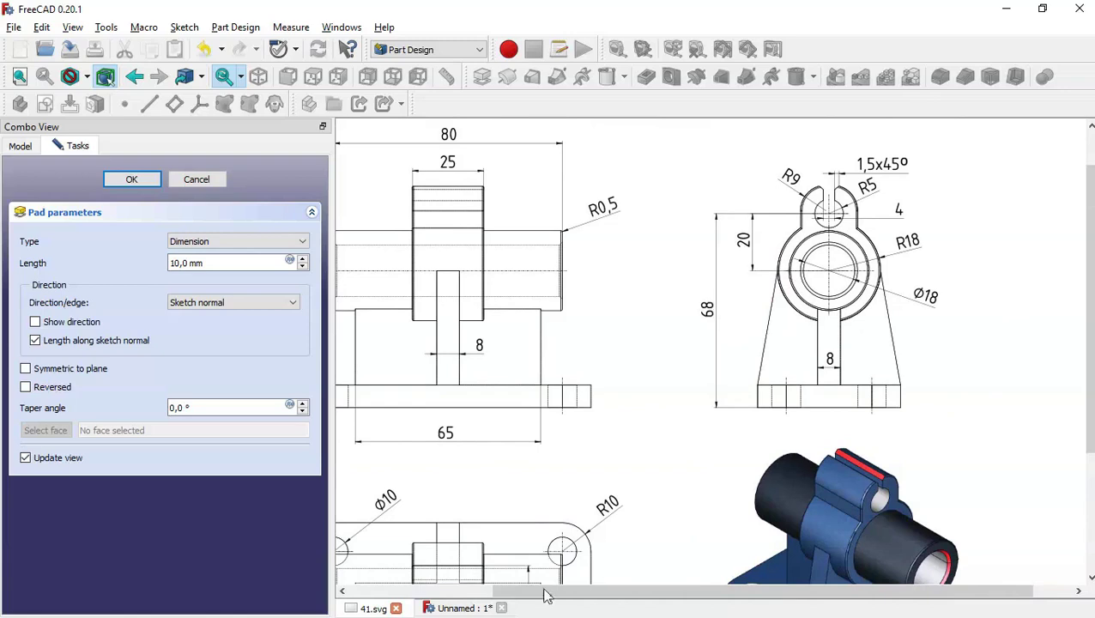
{"action": "left_click", "coordinate": [464, 608]}
{"action": "triple_click", "coordinate": [238, 259]}
{"action": "type", "text": "68-20"}
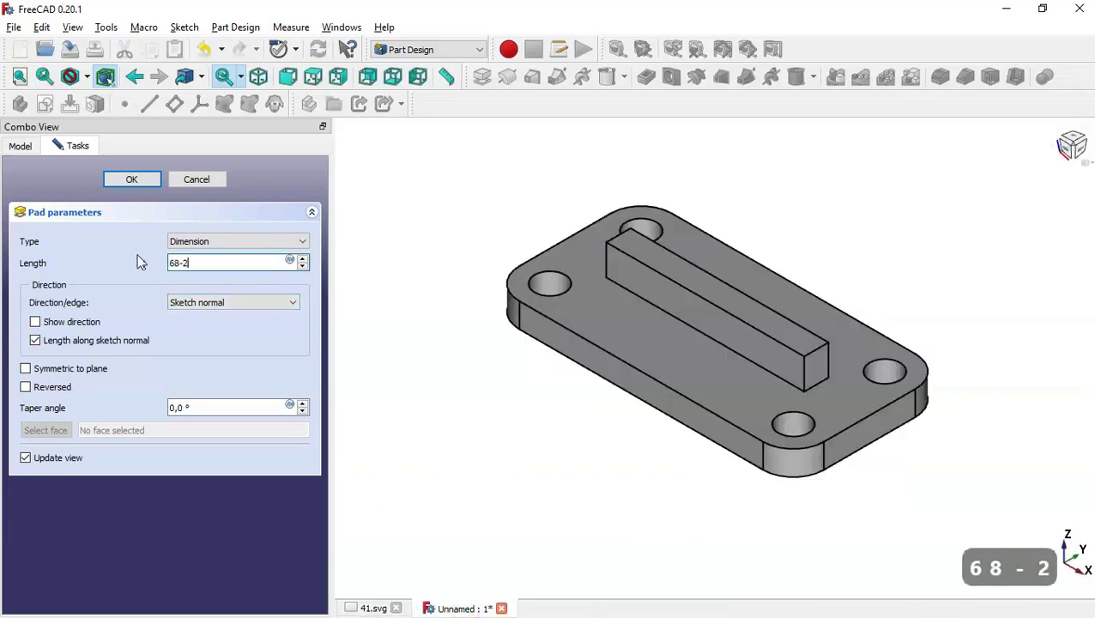
{"action": "left_click", "coordinate": [132, 181]}
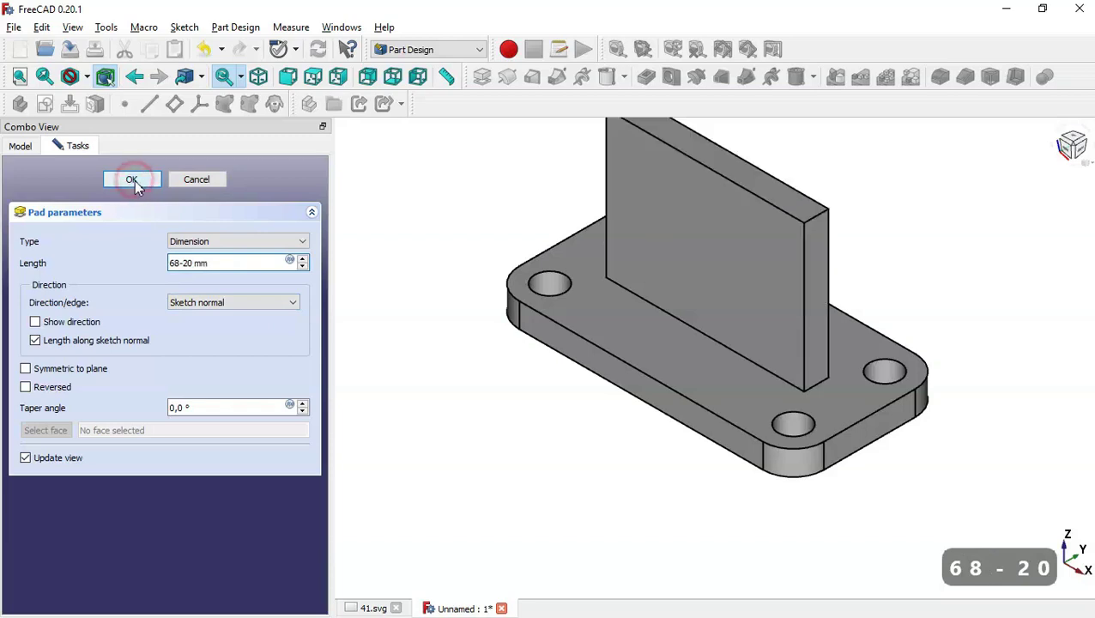
{"action": "key", "text": "Home"}
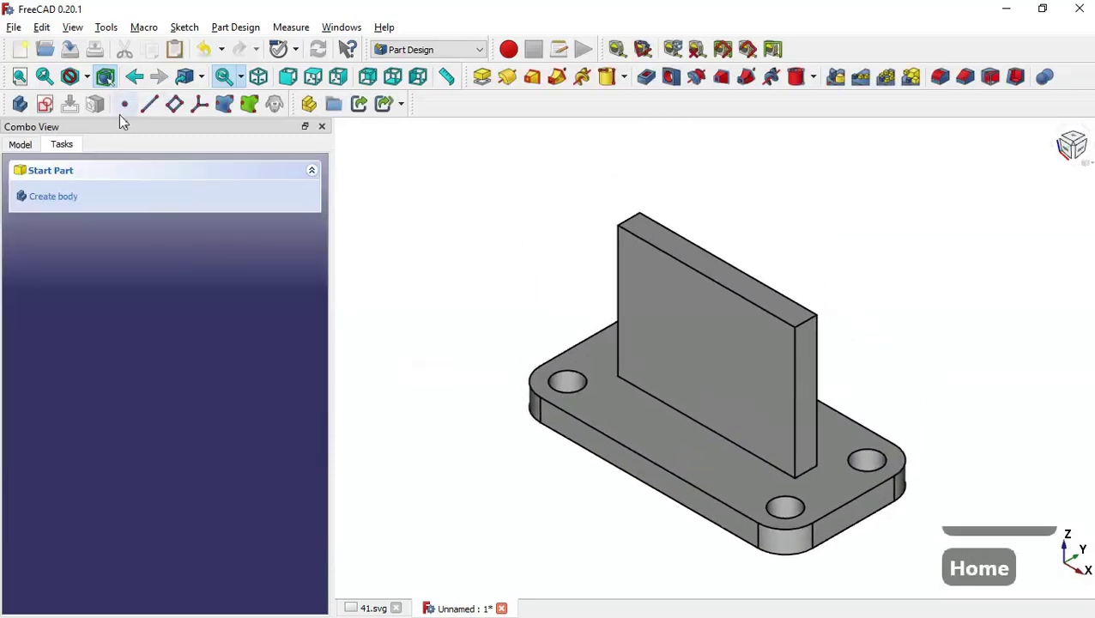
- Start a new sketch on the YZ plane and check the side ribs' and cylinder's dimensions in the 41.svg drawing
{"action": "left_click", "coordinate": [46, 104]}
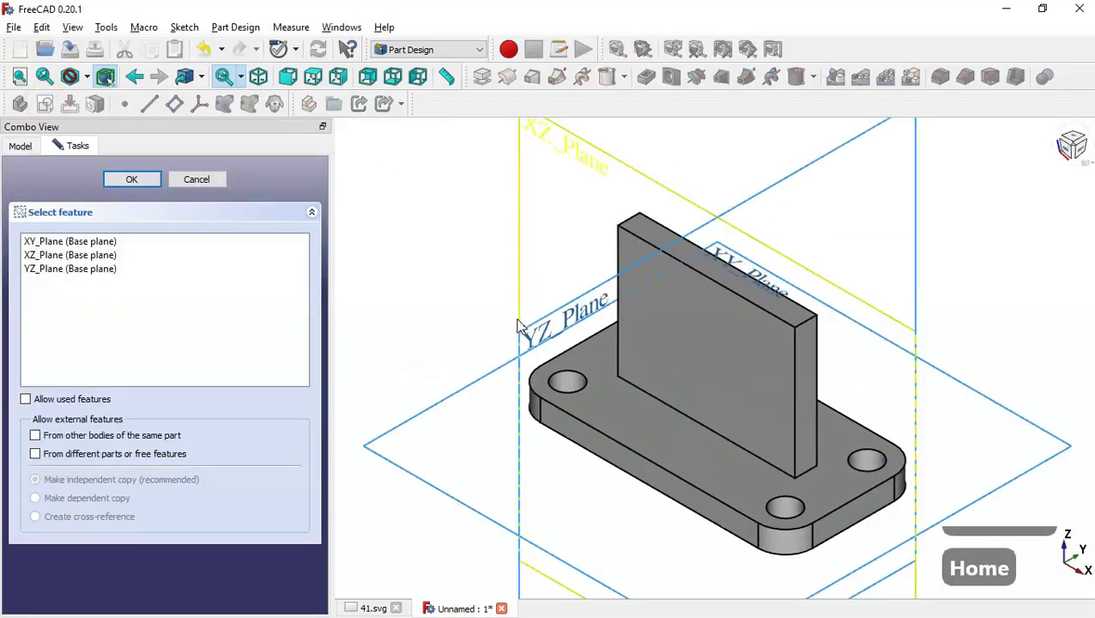
{"action": "left_click", "coordinate": [542, 333]}
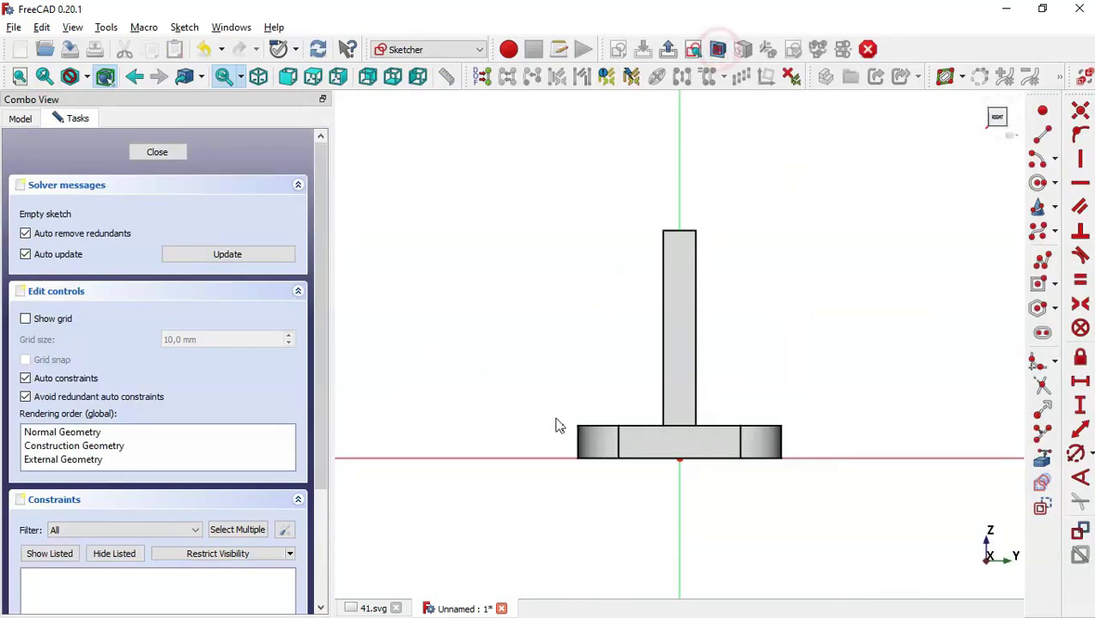
{"action": "left_click", "coordinate": [373, 608]}
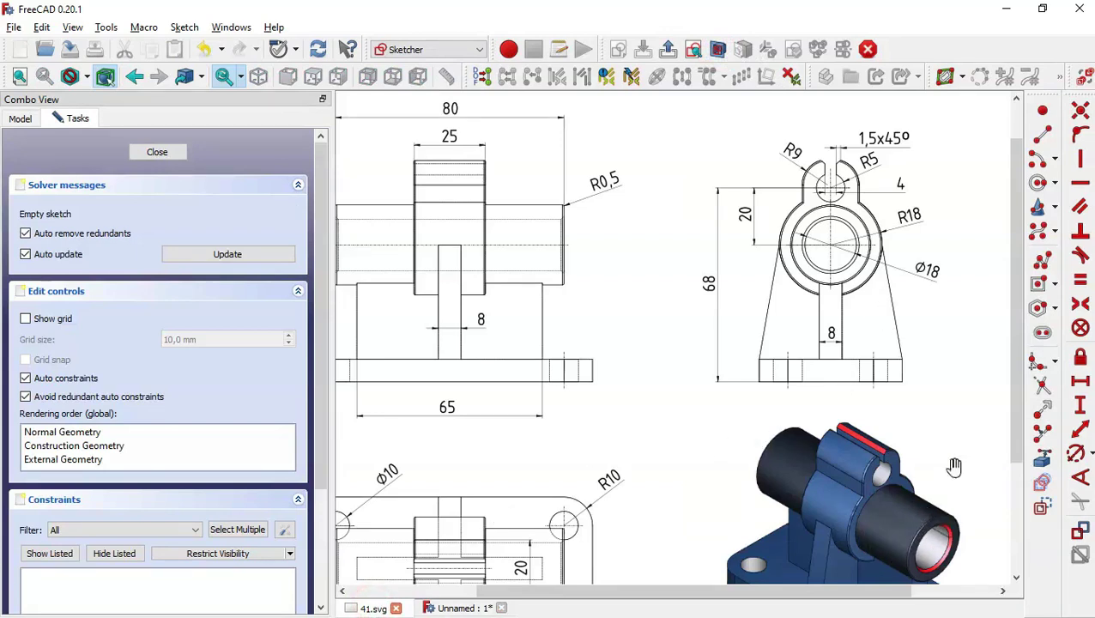
{"action": "mouse_move", "coordinate": [680, 416]}
{"action": "left_mouse_down"}
{"action": "mouse_move", "coordinate": [746, 347]}
{"action": "mouse_move", "coordinate": [816, 381]}
{"action": "left_mouse_up"}
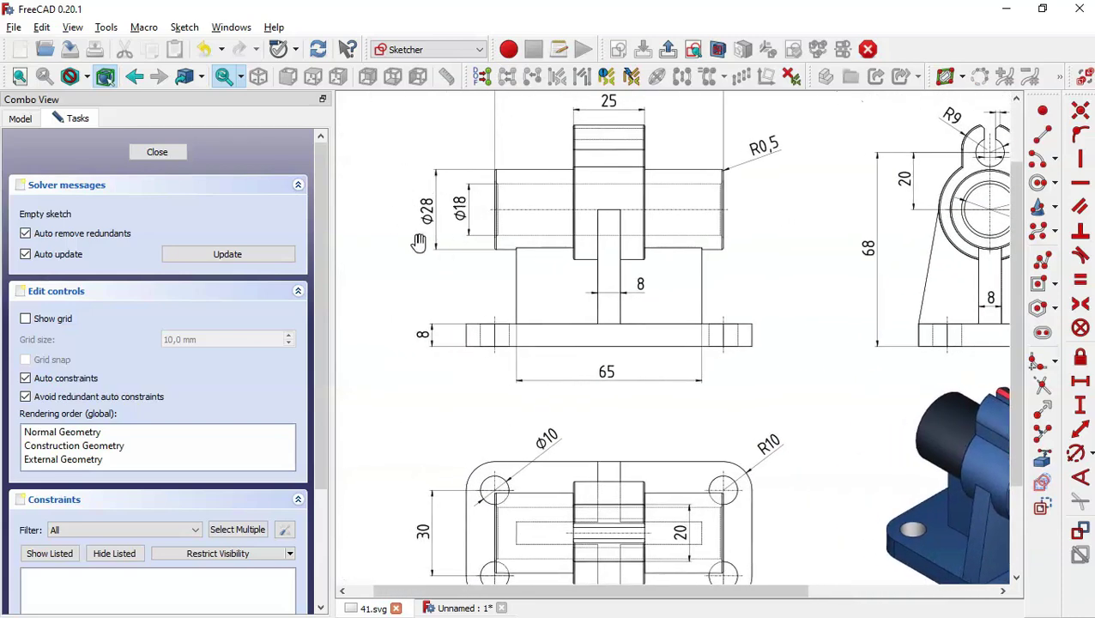
{"action": "left_click_drag", "start_coordinate": [731, 266], "coordinate": [671, 269]}
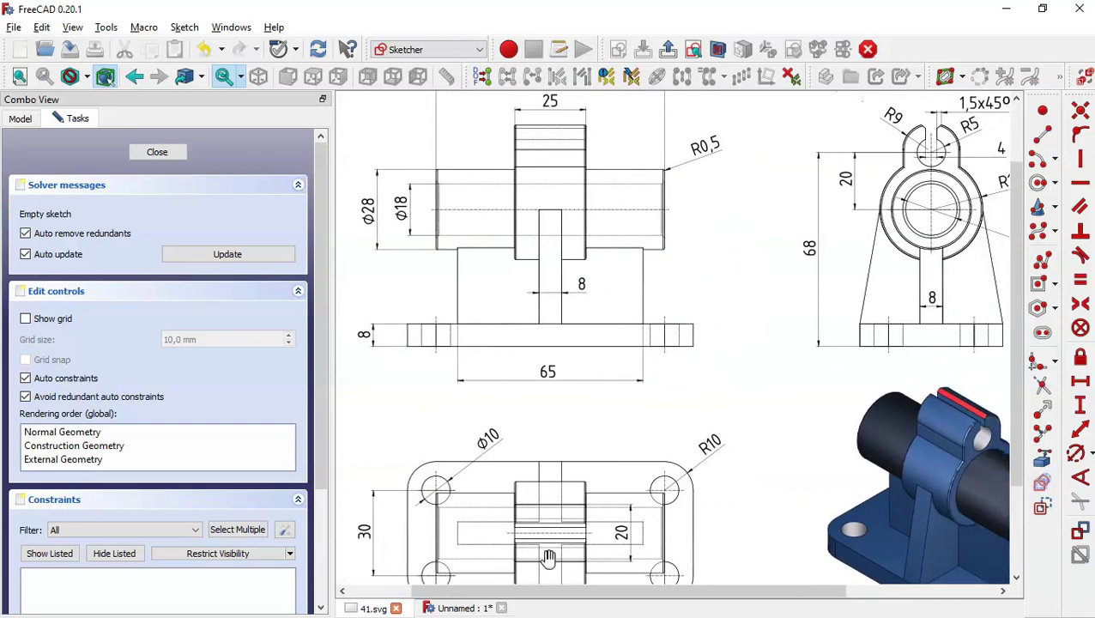
{"action": "left_click", "coordinate": [445, 608]}
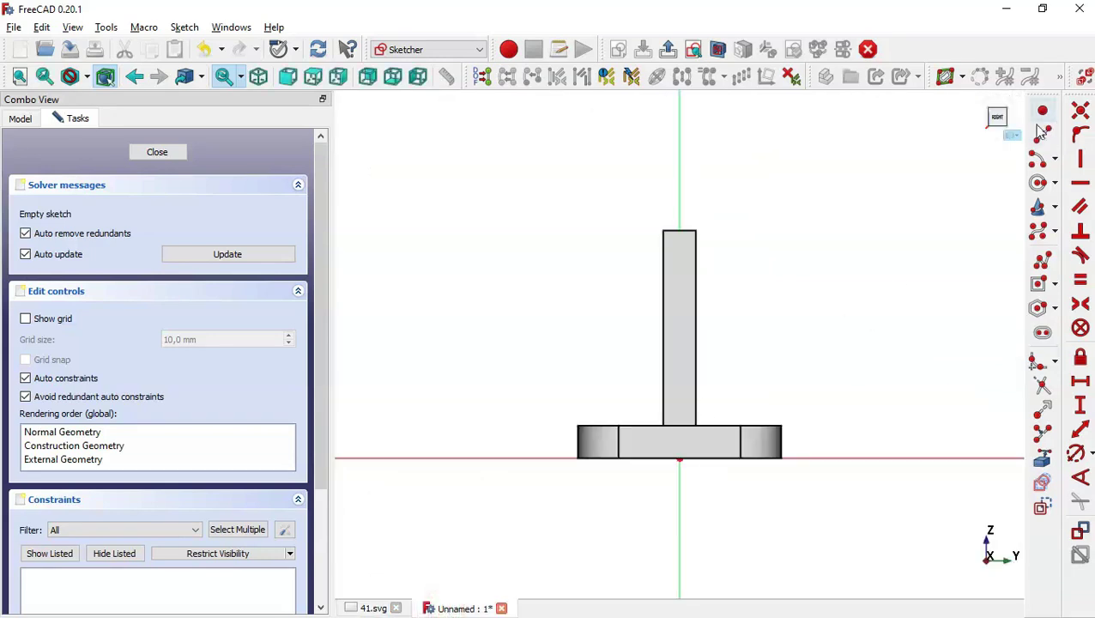
- Draw a circle centred on the vertical axis above the upright web and constrain its diameter to 28 mm
{"action": "left_click", "coordinate": [1040, 185]}
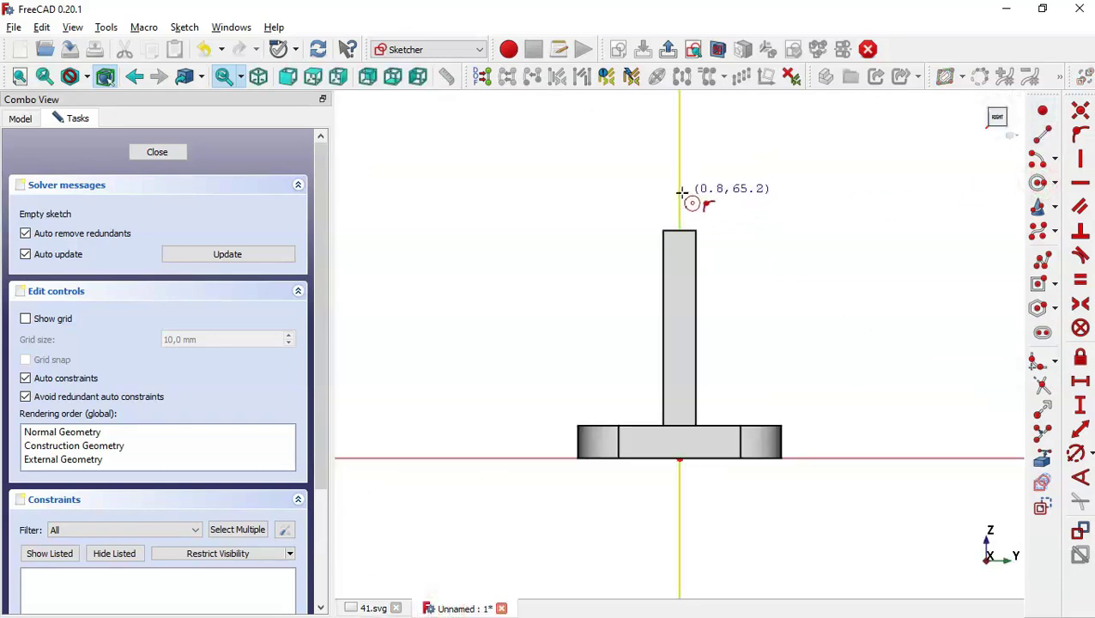
{"action": "left_click", "coordinate": [678, 190]}
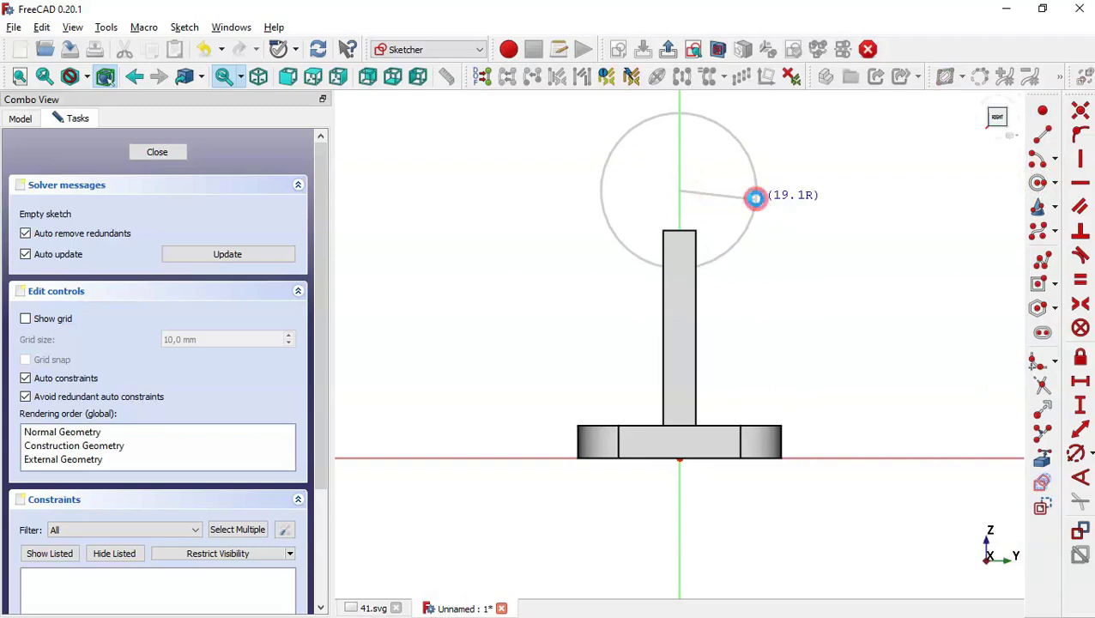
{"action": "left_click", "coordinate": [755, 195]}
{"action": "left_click", "coordinate": [1075, 452]}
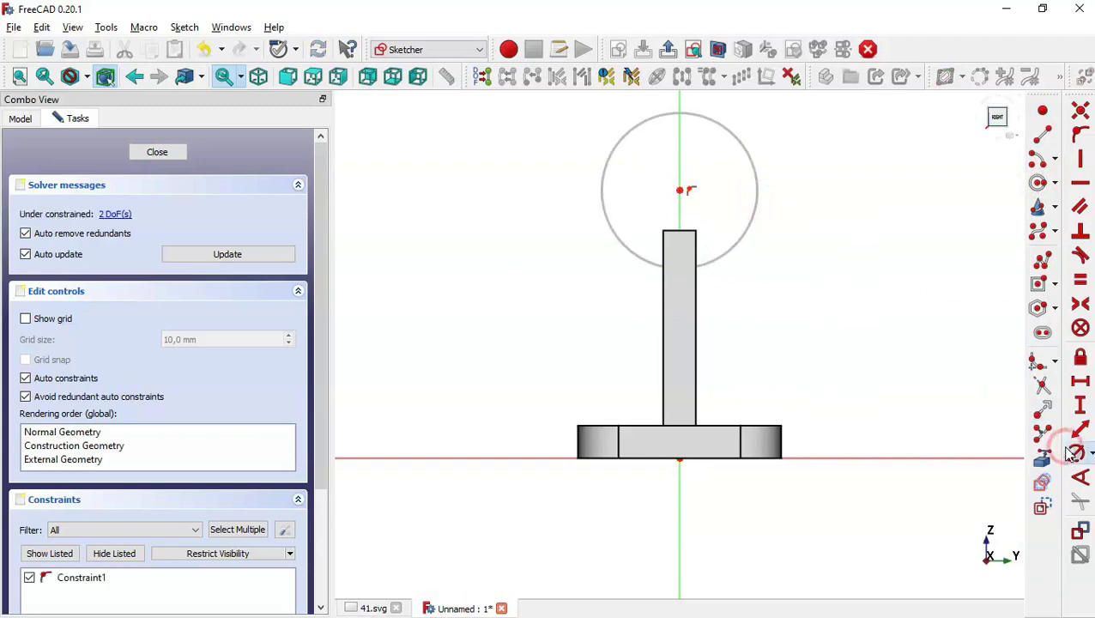
{"action": "left_click", "coordinate": [751, 217]}
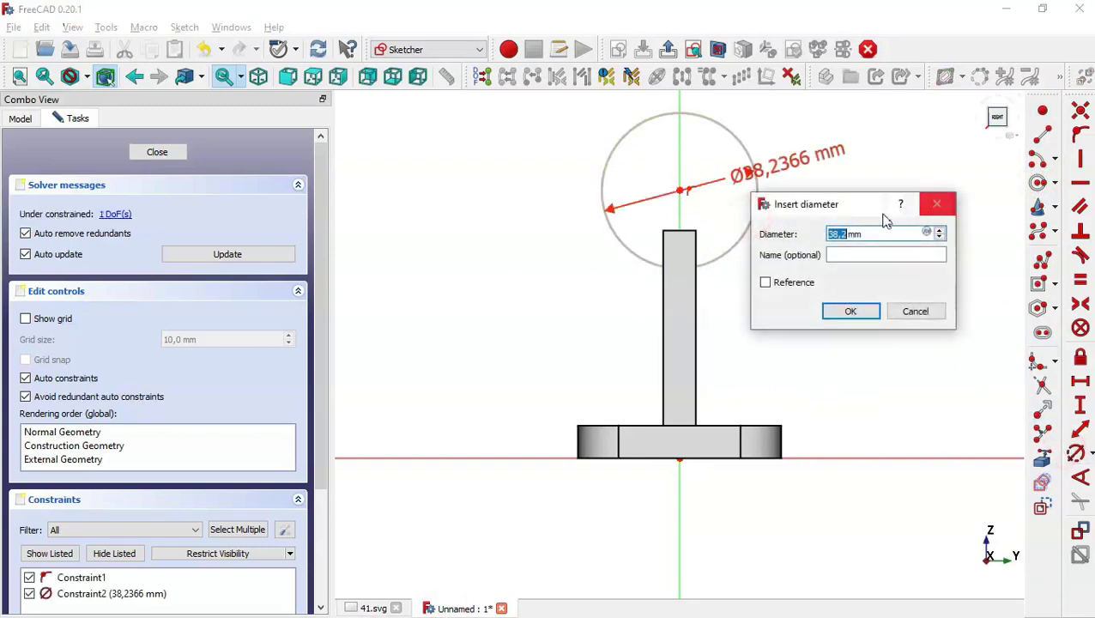
{"action": "type", "text": "28"}
{"action": "key", "text": "Return"}
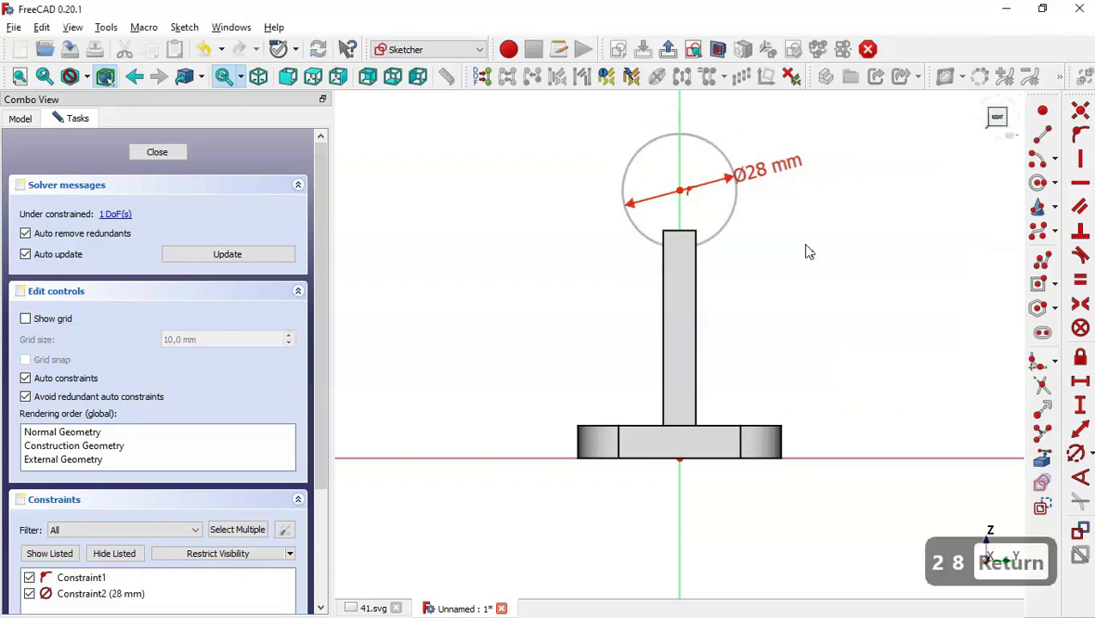
- Import the web's top edge as external geometry and constrain the circle's centre horizontally level with the edge's endpoint
{"action": "left_click", "coordinate": [1042, 461]}
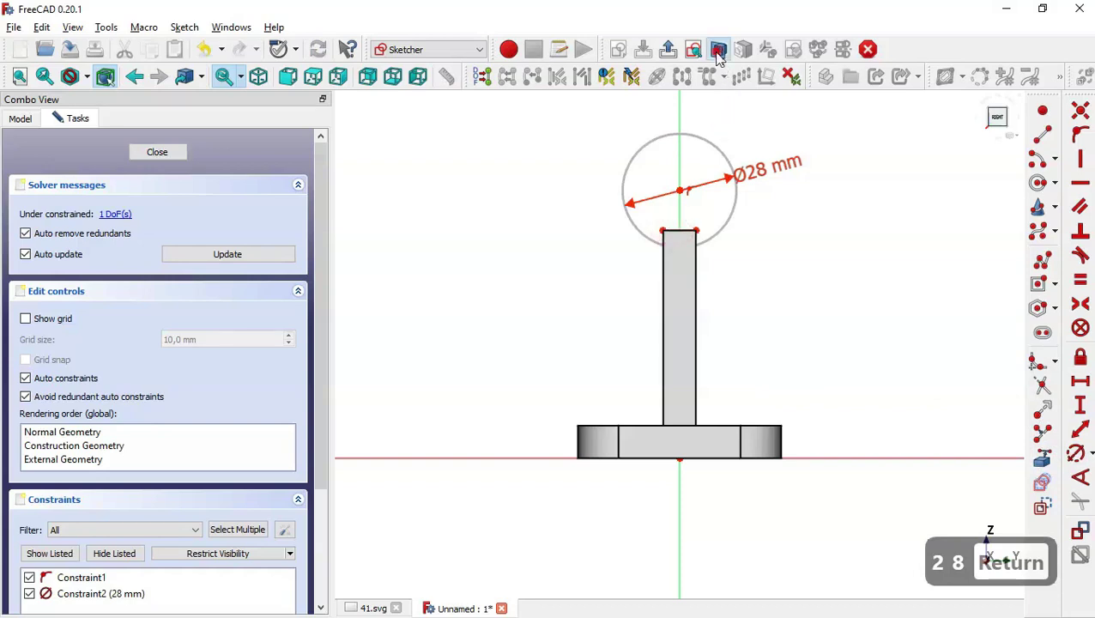
{"action": "scroll", "coordinate": [733, 252], "scroll_direction": "up", "scroll_amount": 3}
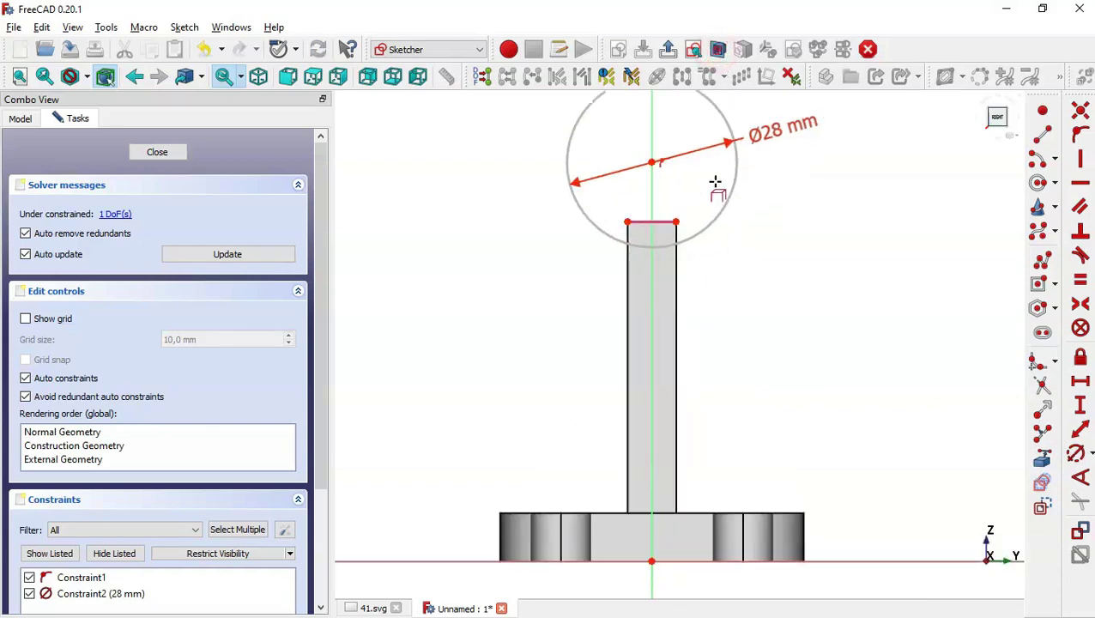
{"action": "key", "text": "Escape"}
{"action": "left_click", "coordinate": [652, 163]}
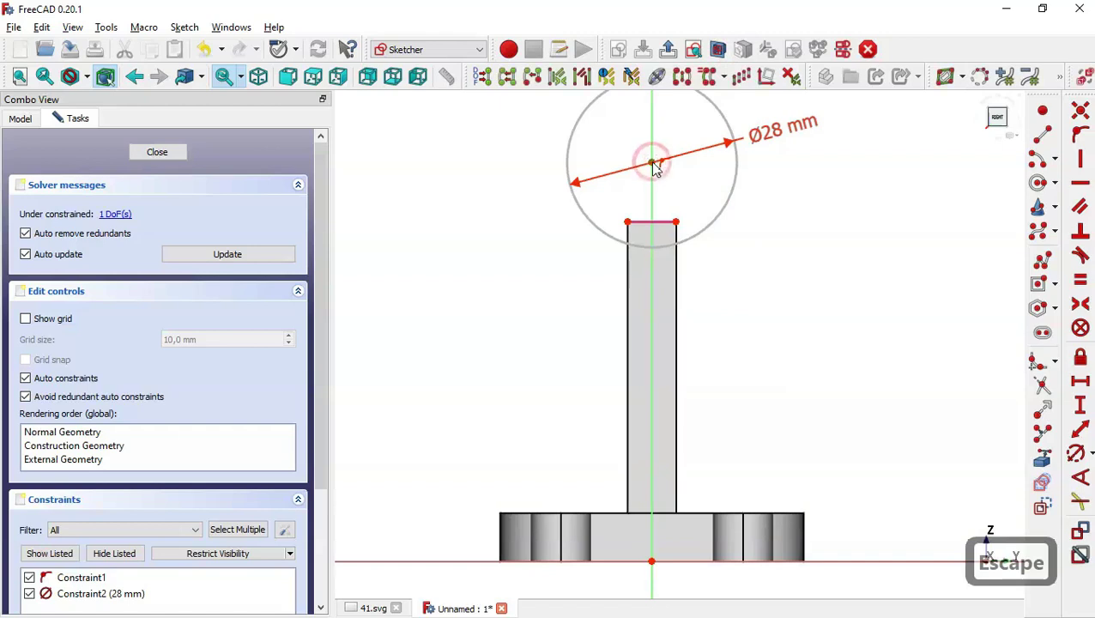
{"action": "left_click", "coordinate": [675, 225]}
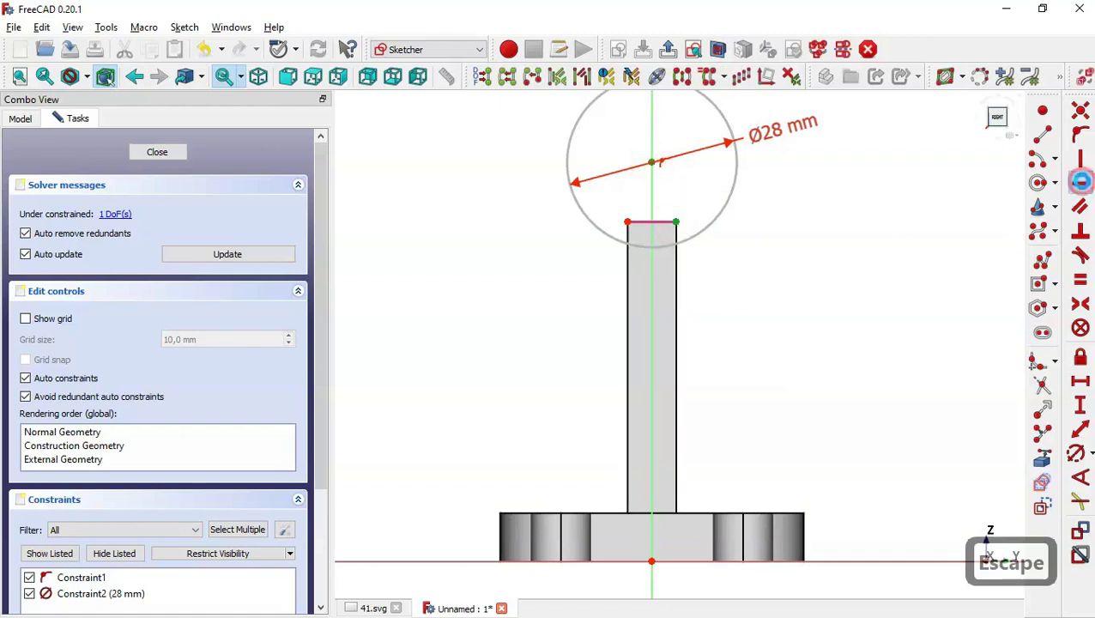
{"action": "left_click", "coordinate": [1078, 182]}
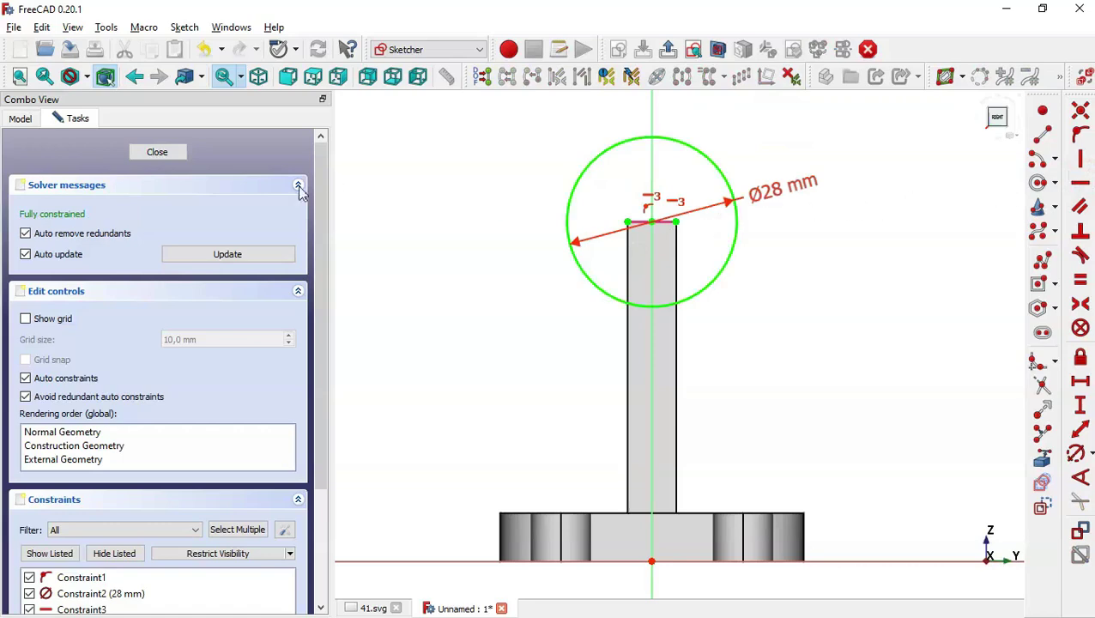
- Close the sketch, start a pad of the circle symmetric to the sketch plane, and check the cylinder's length in the 41.svg drawing
{"action": "left_click", "coordinate": [159, 152]}
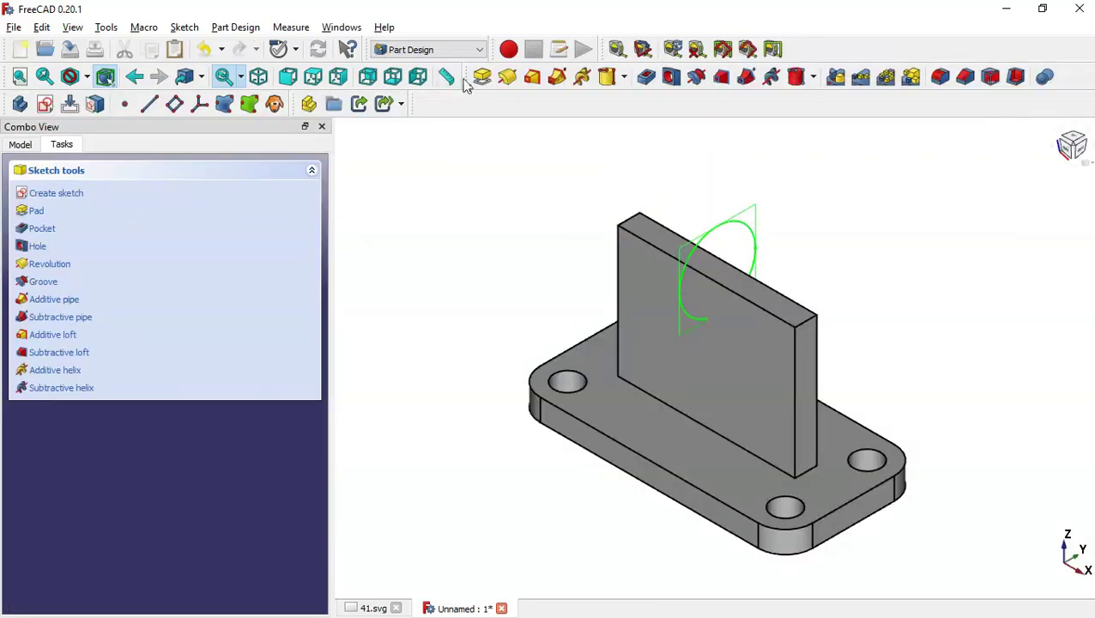
{"action": "left_click", "coordinate": [481, 76]}
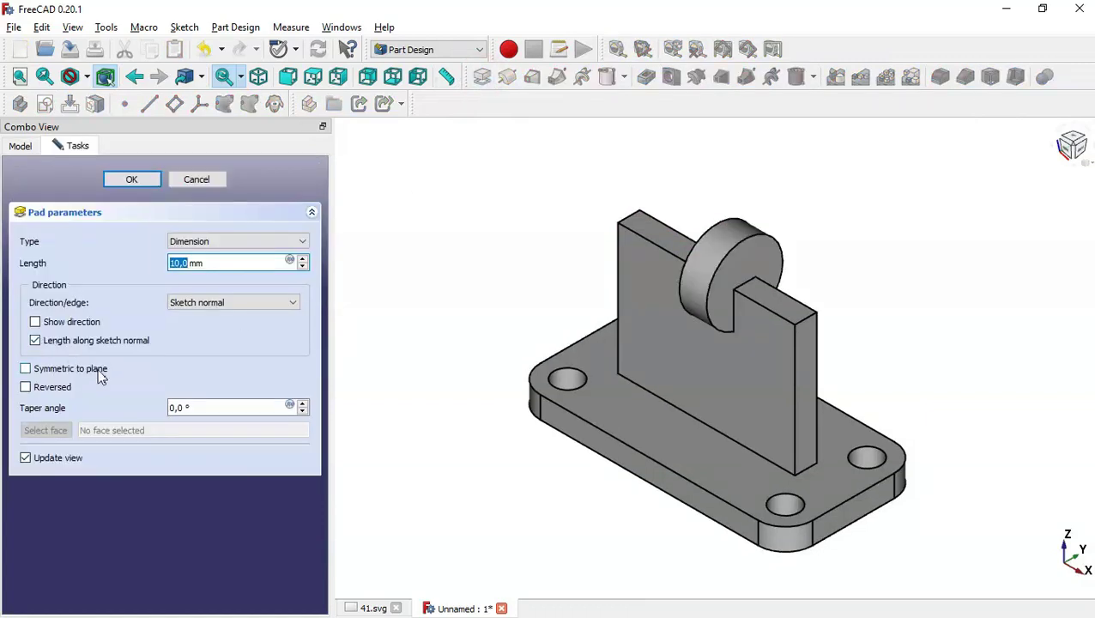
{"action": "left_click", "coordinate": [101, 374]}
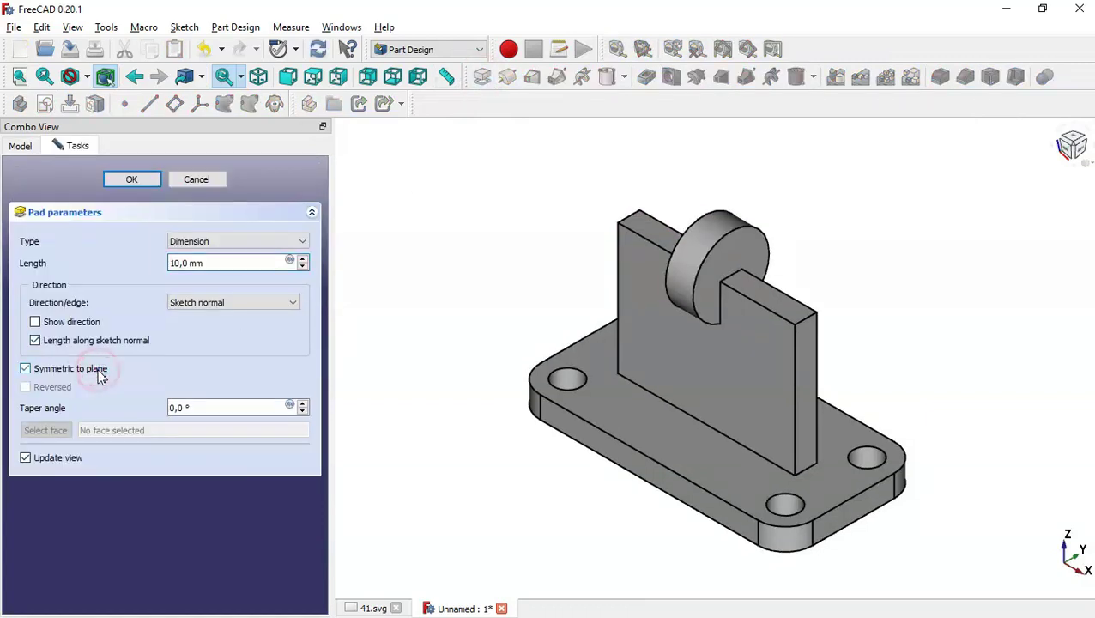
{"action": "left_click", "coordinate": [377, 609]}
{"action": "scroll", "coordinate": [659, 440], "scroll_direction": "down", "scroll_amount": 2}
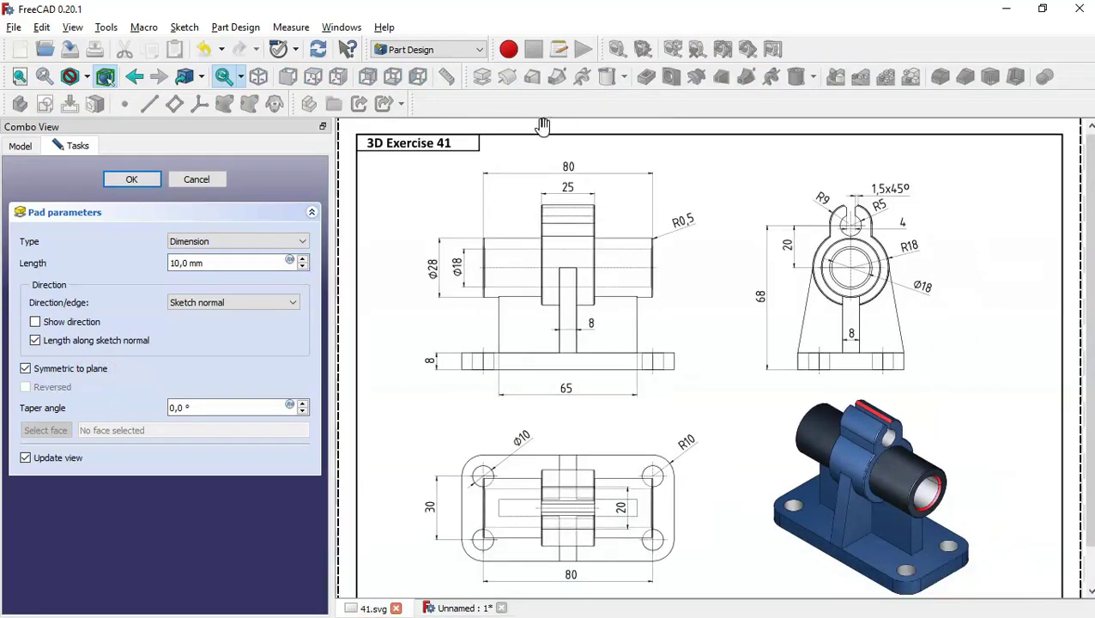
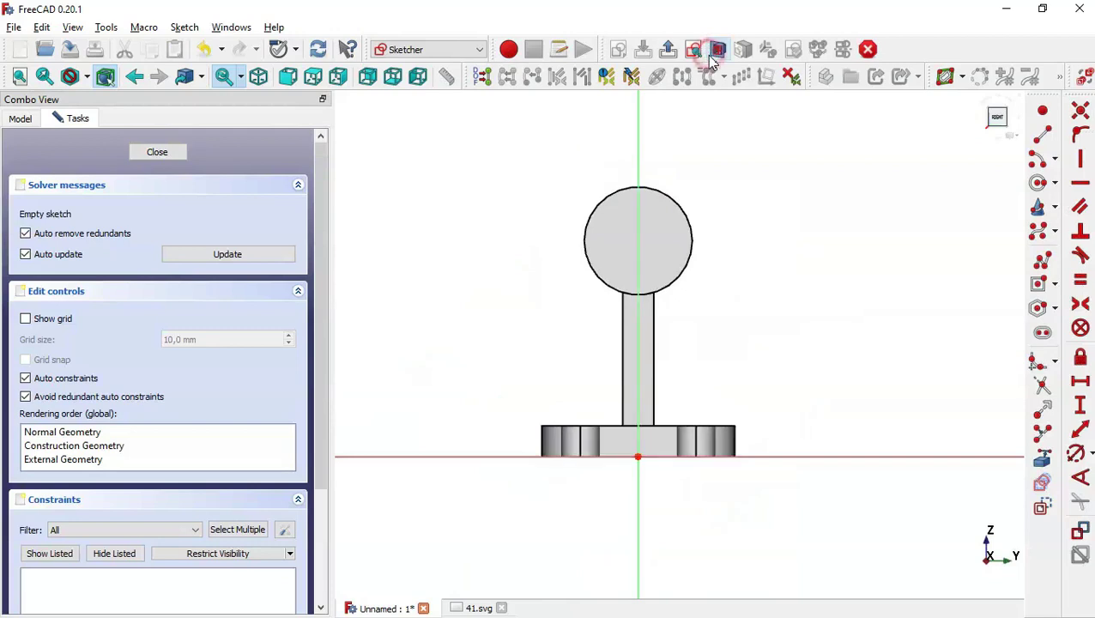
- Import the cylinder's circular edge into the new sketch as external geometry
{"action": "left_click", "coordinate": [1043, 461]}
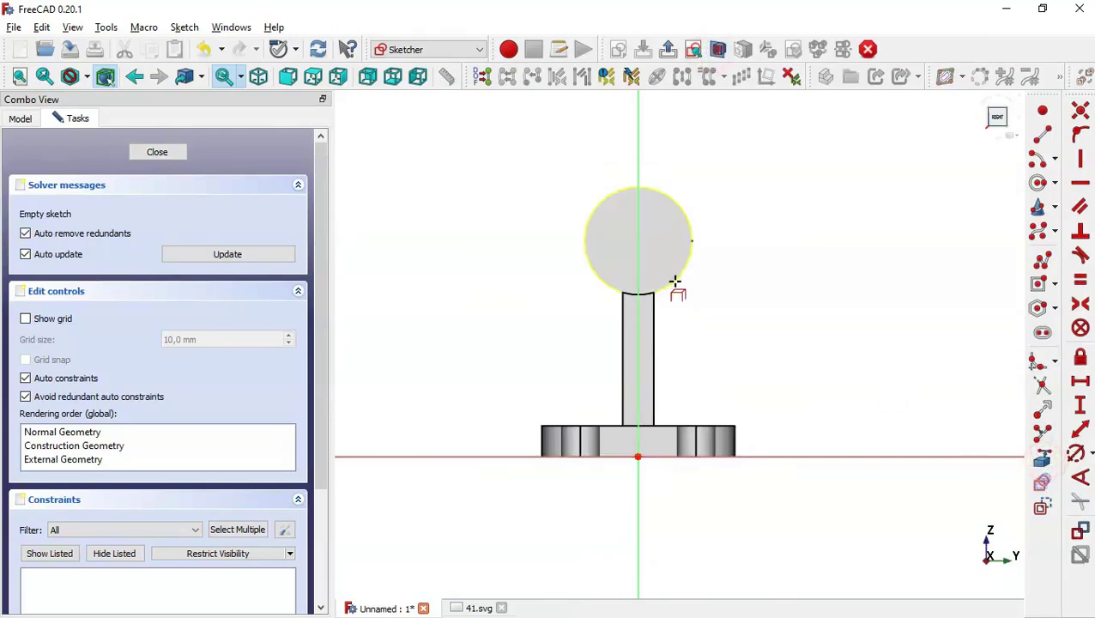
{"action": "left_click", "coordinate": [675, 283]}
{"action": "scroll", "coordinate": [648, 371], "scroll_direction": "down", "scroll_amount": 3}
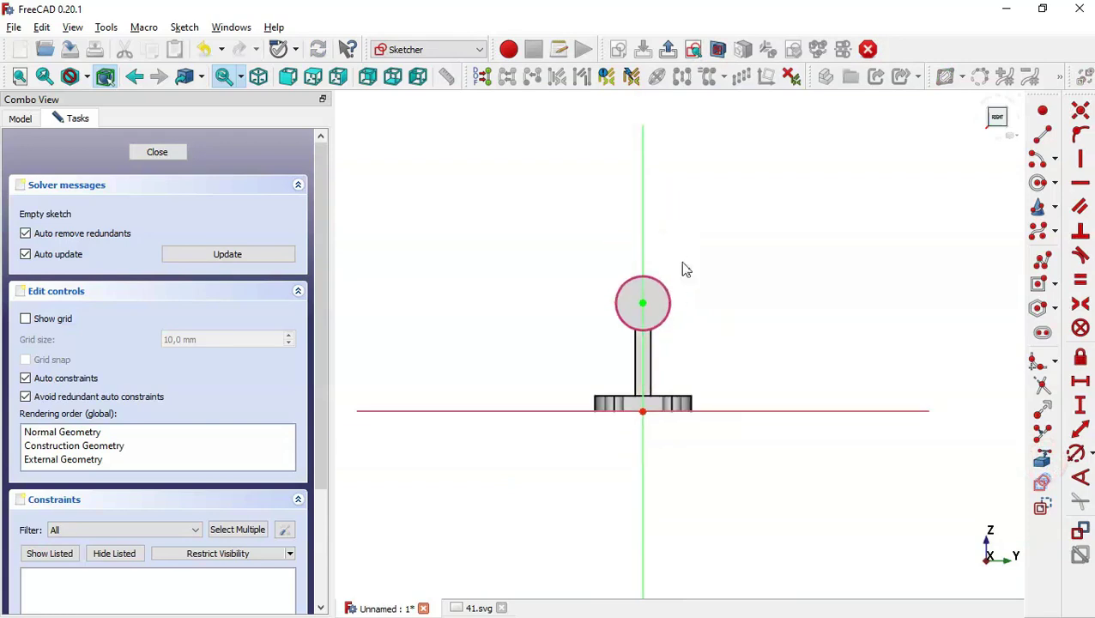
{"action": "scroll", "coordinate": [683, 269], "scroll_direction": "up", "scroll_amount": 2}
- Check the clamp profile in the 41.svg drawing and draw a circle of about 27 mm radius centred on the cylinder
{"action": "left_click", "coordinate": [476, 608]}
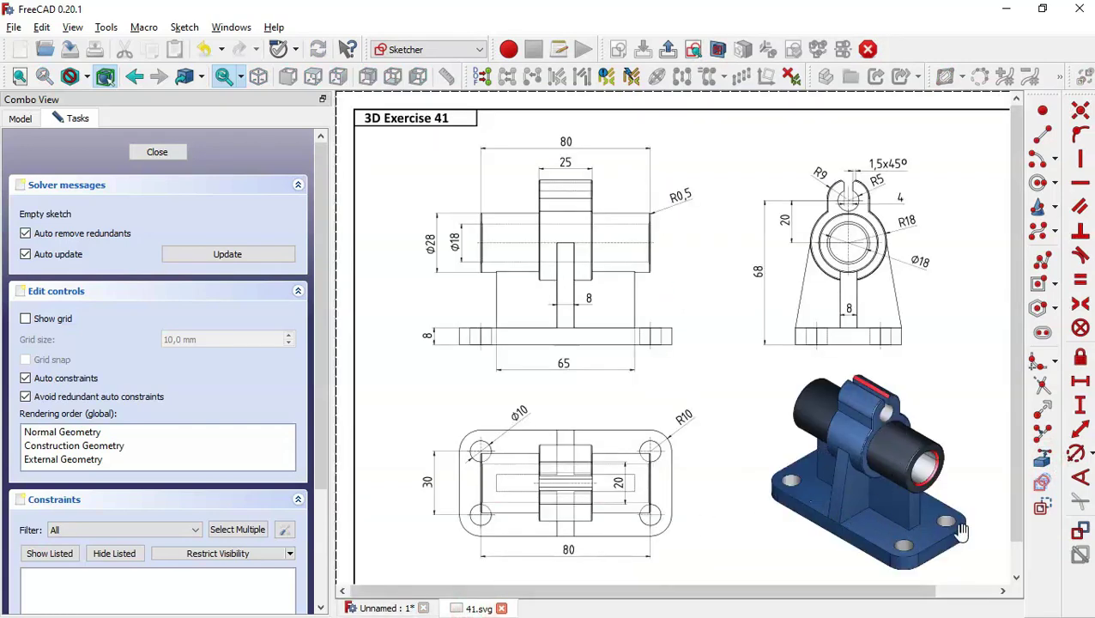
{"action": "scroll", "coordinate": [892, 529], "scroll_direction": "up", "scroll_amount": 2}
{"action": "mouse_move", "coordinate": [806, 417]}
{"action": "left_mouse_down"}
{"action": "mouse_move", "coordinate": [656, 342]}
{"action": "mouse_move", "coordinate": [609, 403]}
{"action": "left_mouse_up"}
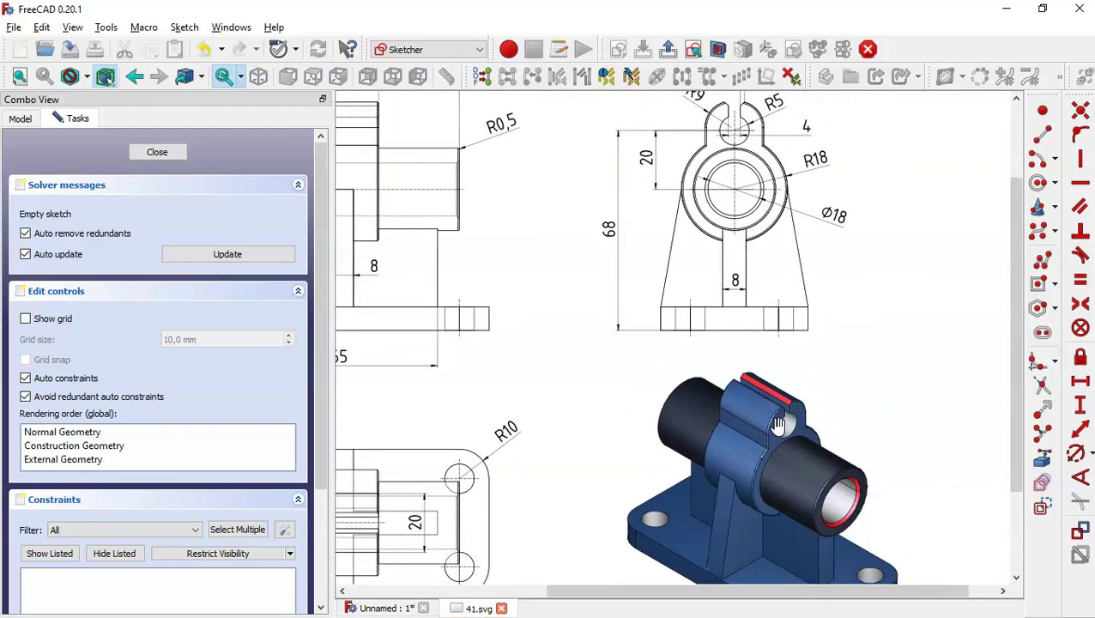
{"action": "left_click_drag", "start_coordinate": [826, 386], "coordinate": [826, 422]}
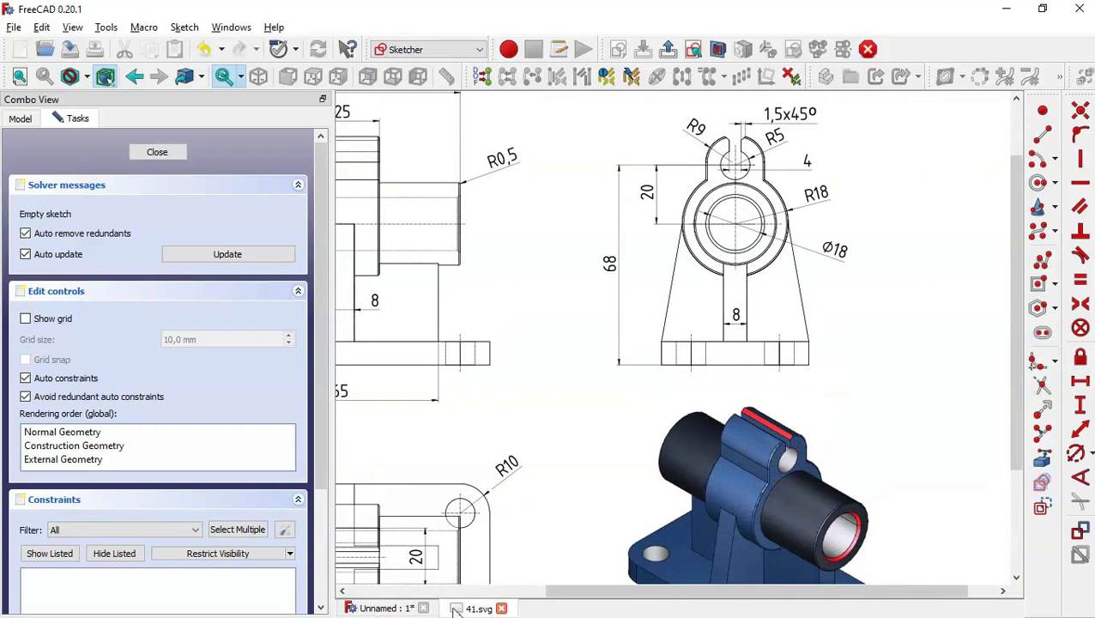
{"action": "left_click", "coordinate": [397, 610]}
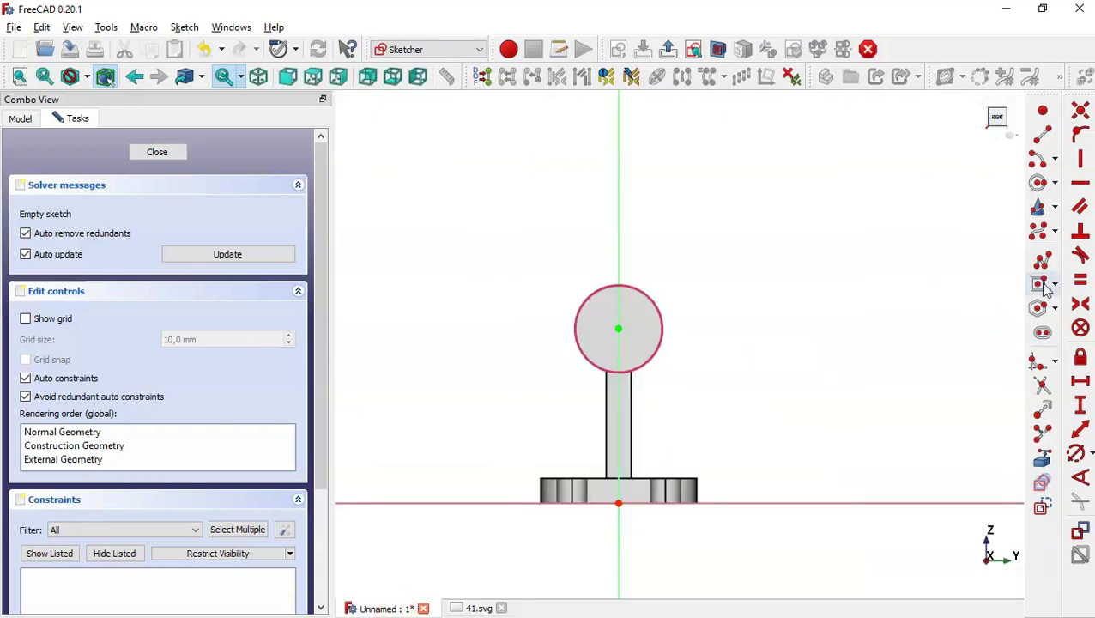
{"action": "left_click", "coordinate": [1038, 184]}
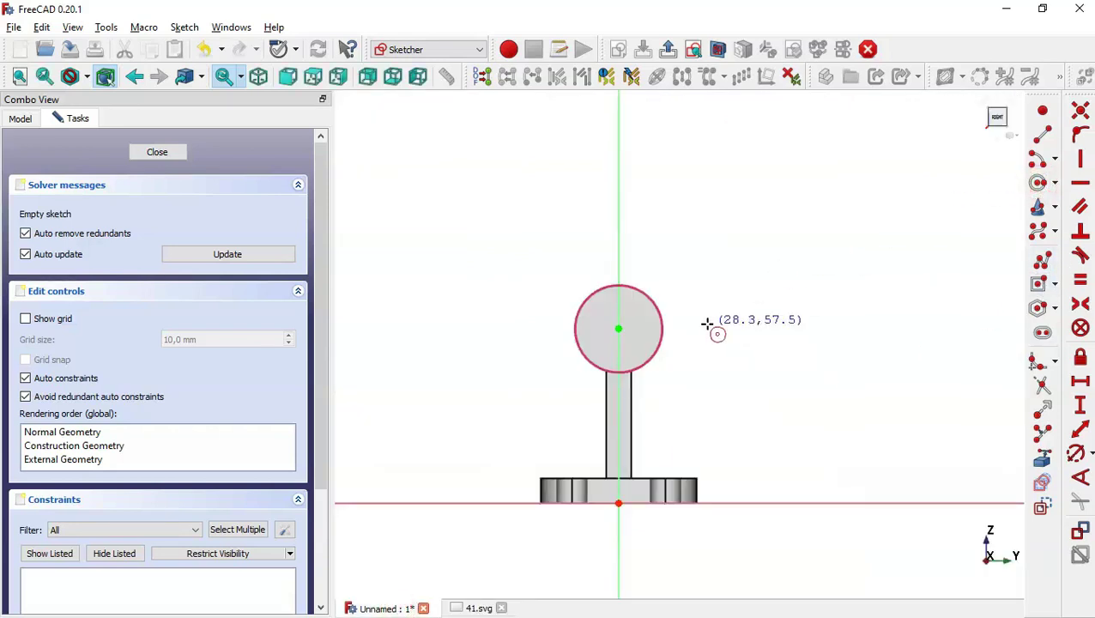
{"action": "left_click", "coordinate": [617, 328]}
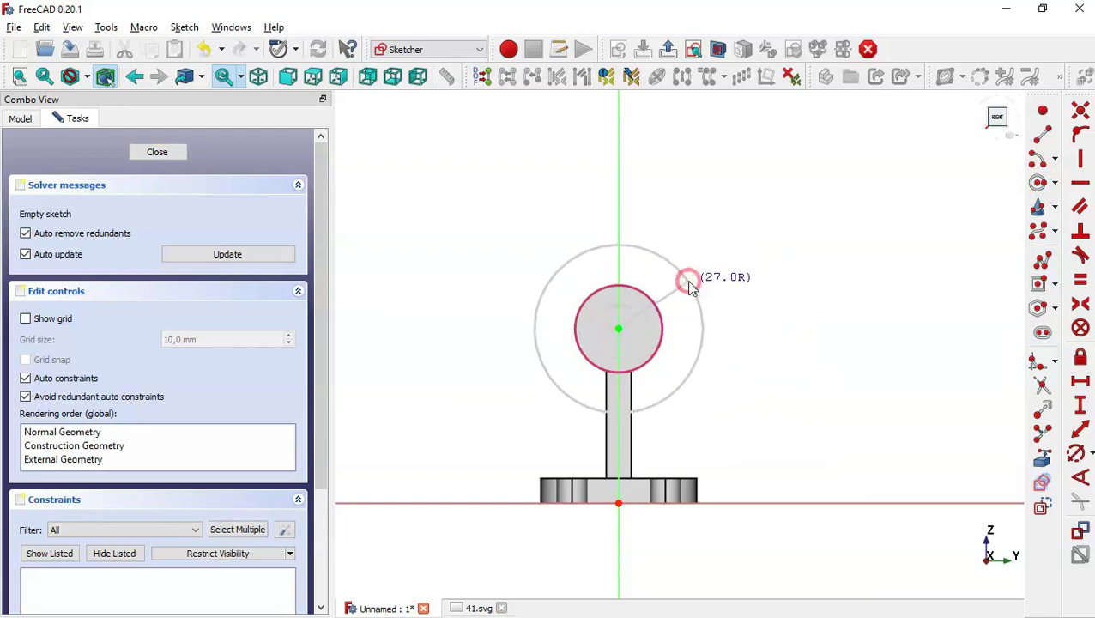
{"action": "left_click", "coordinate": [689, 280]}
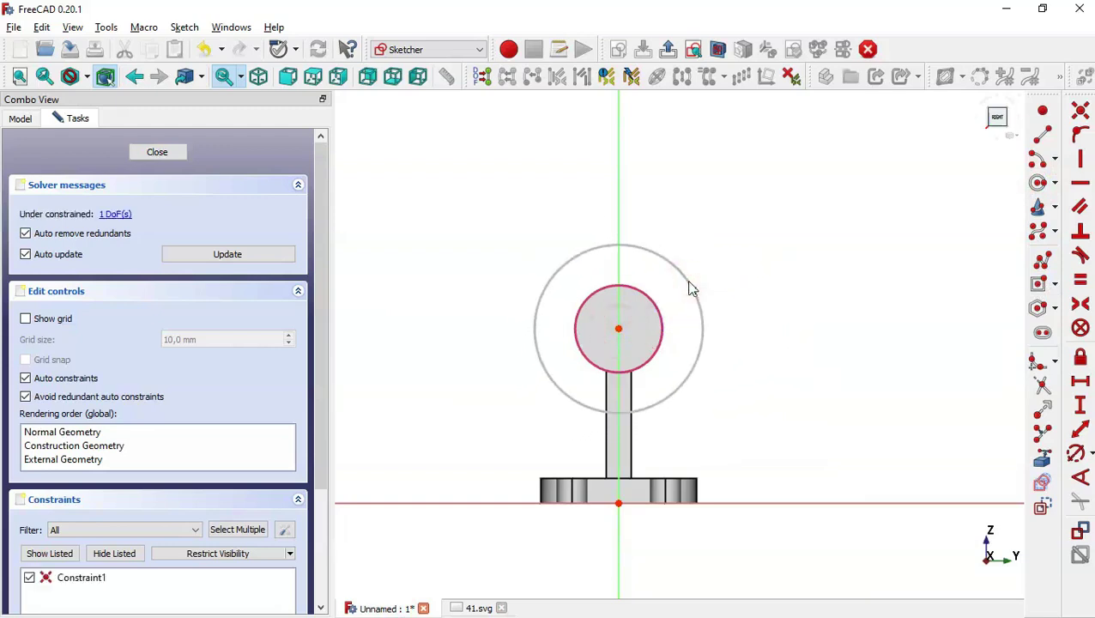
- Draw a three-segment polyline above the outer circle, about 25 mm high and 23 mm wide, with both ends on the circle
{"action": "left_click", "coordinate": [1040, 265]}
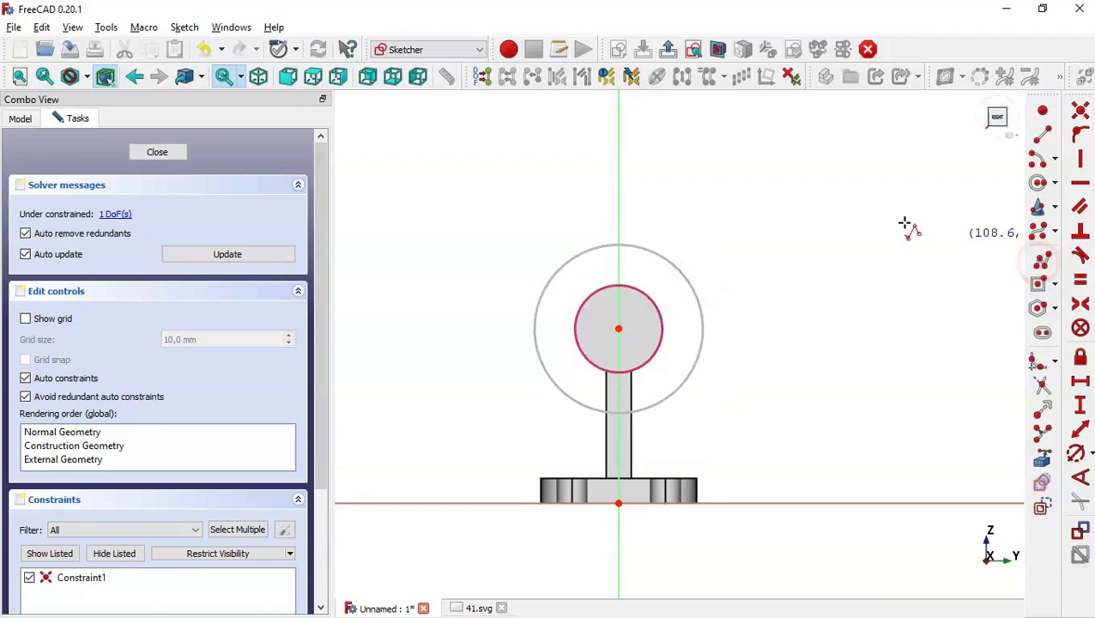
{"action": "left_click", "coordinate": [578, 250]}
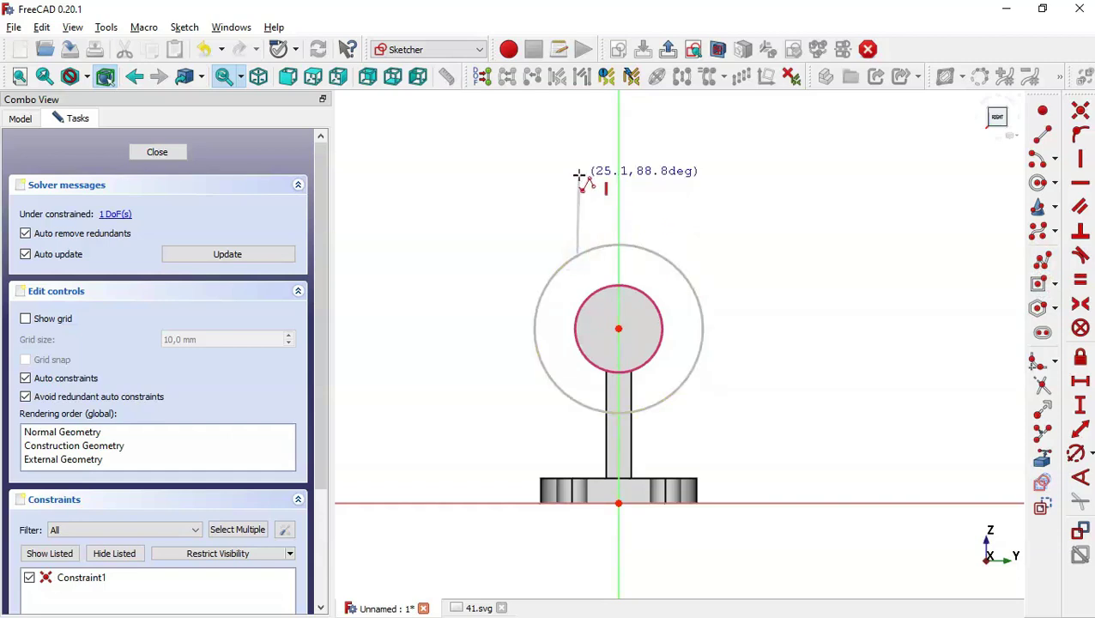
{"action": "left_click", "coordinate": [580, 175]}
{"action": "left_click", "coordinate": [649, 178]}
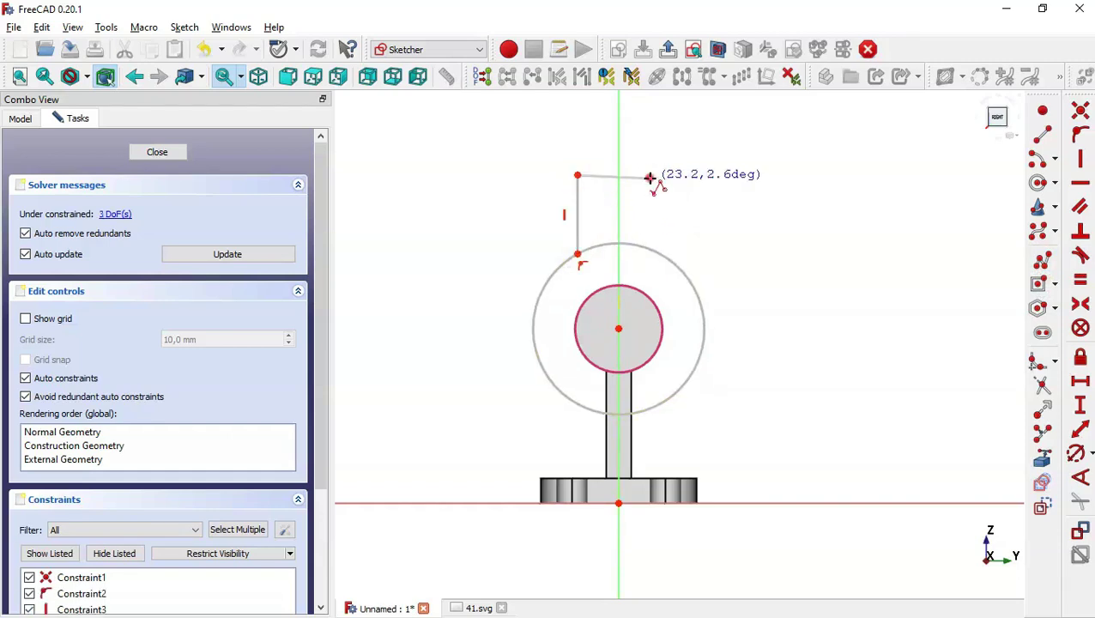
{"action": "left_click", "coordinate": [649, 249]}
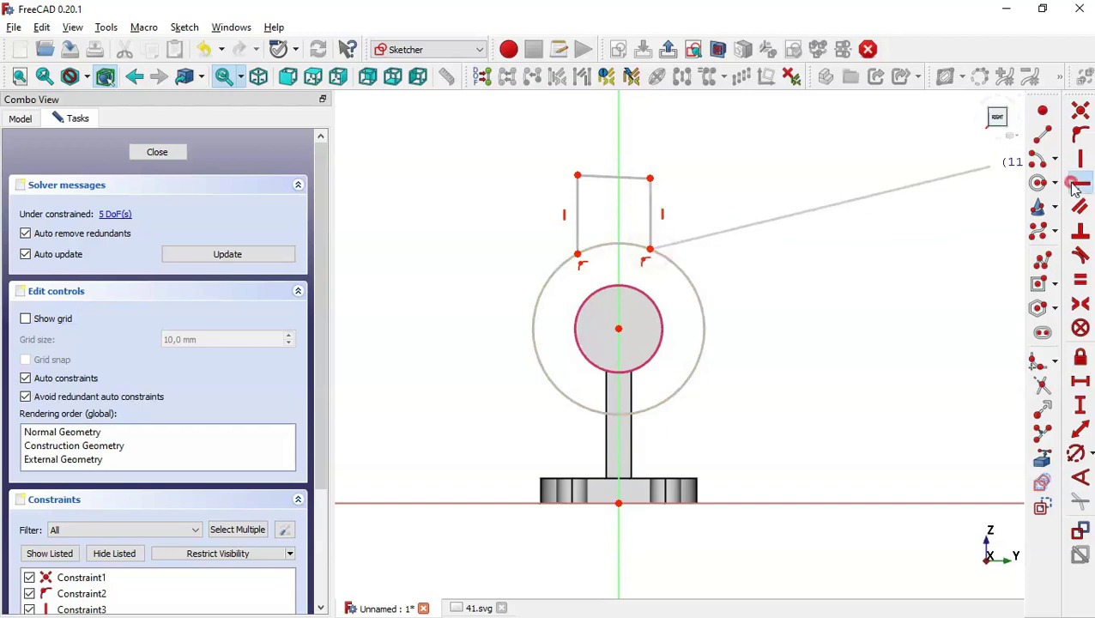
{"action": "key", "text": "Escape"}
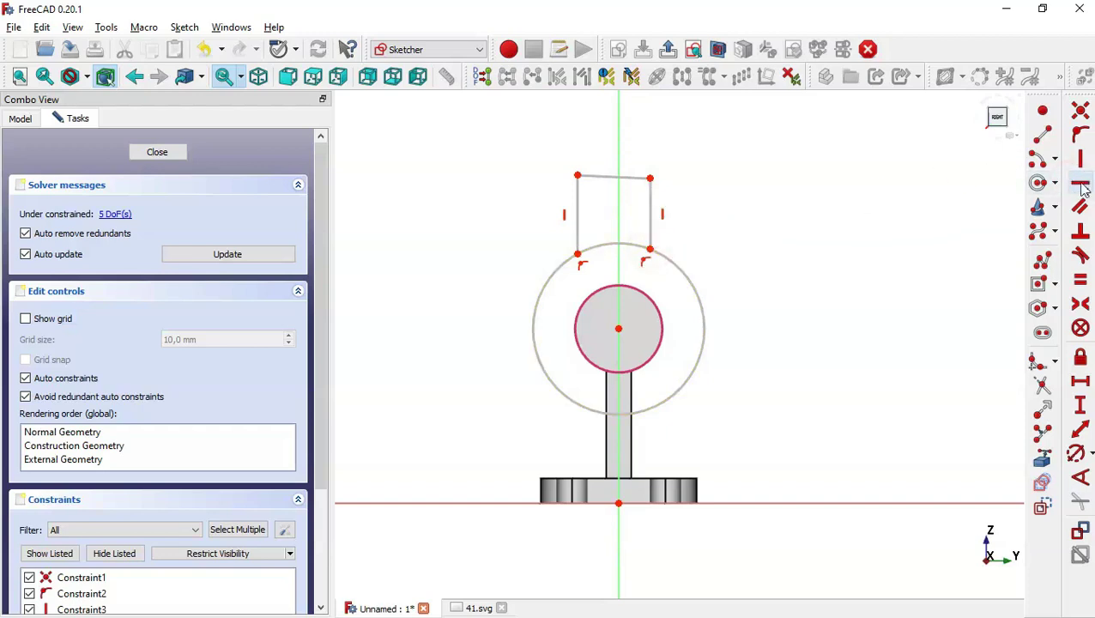
- Constrain the polyline's top segment to be horizontal
{"action": "left_click", "coordinate": [1080, 184]}
{"action": "left_click", "coordinate": [606, 175]}
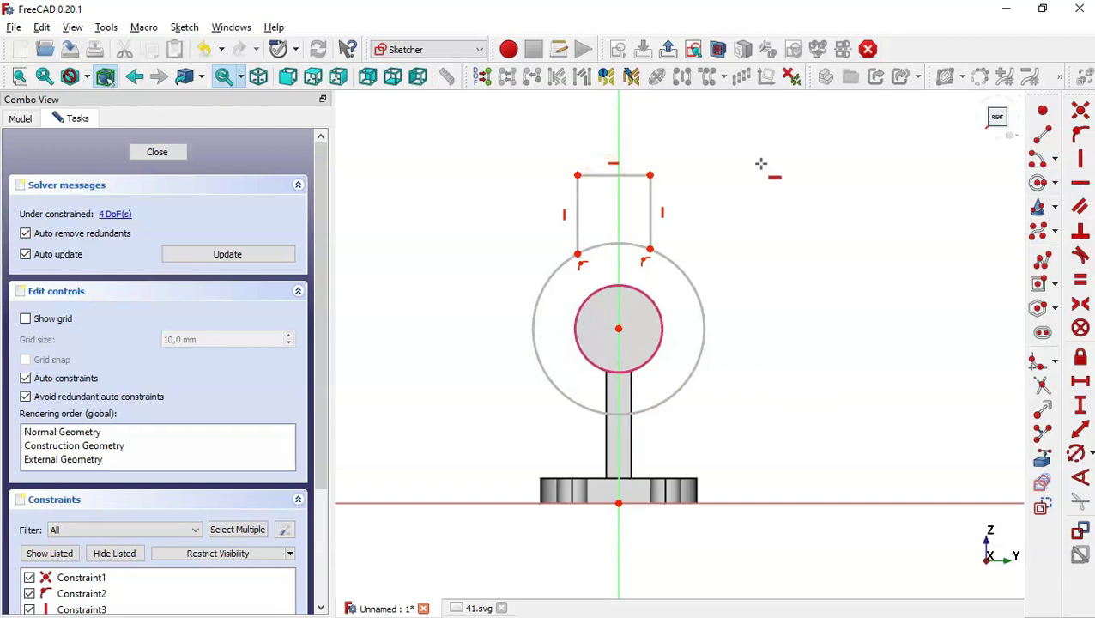
{"action": "left_click", "coordinate": [606, 171]}
- Trim away the outer circle's arc between the polyline's two vertical sides
{"action": "scroll", "coordinate": [554, 157], "scroll_direction": "up", "scroll_amount": 2}
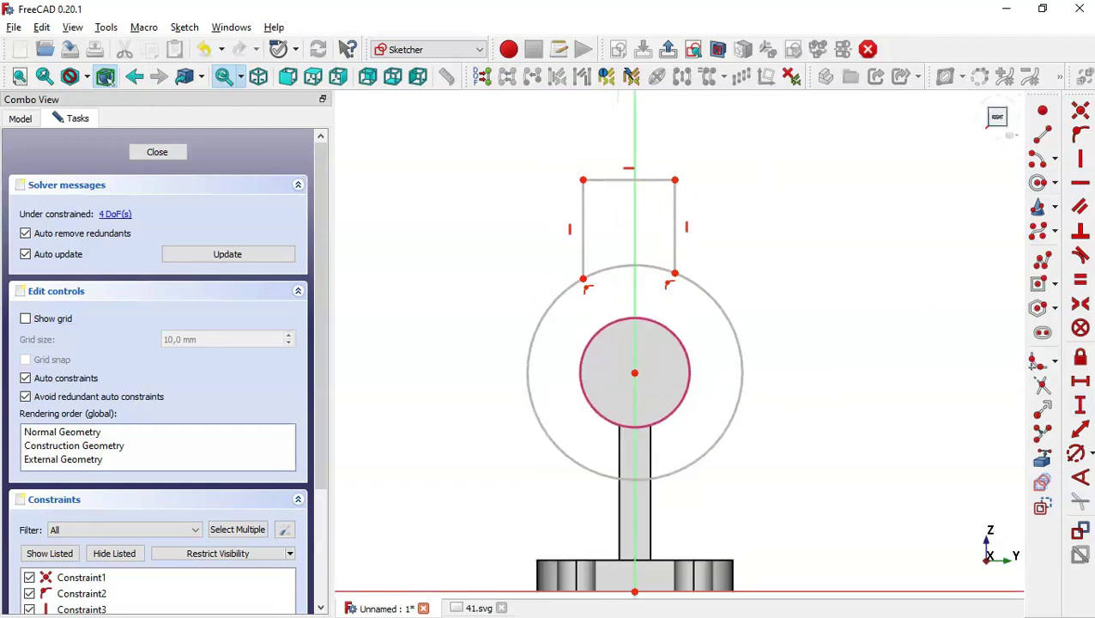
{"action": "left_click", "coordinate": [1043, 391]}
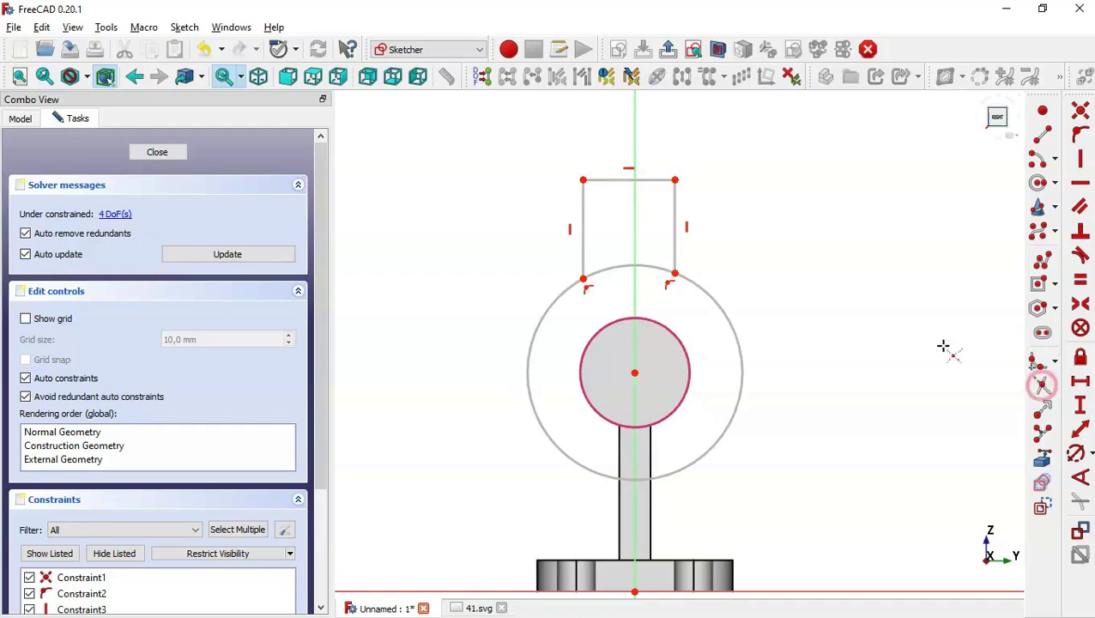
{"action": "left_click", "coordinate": [614, 275]}
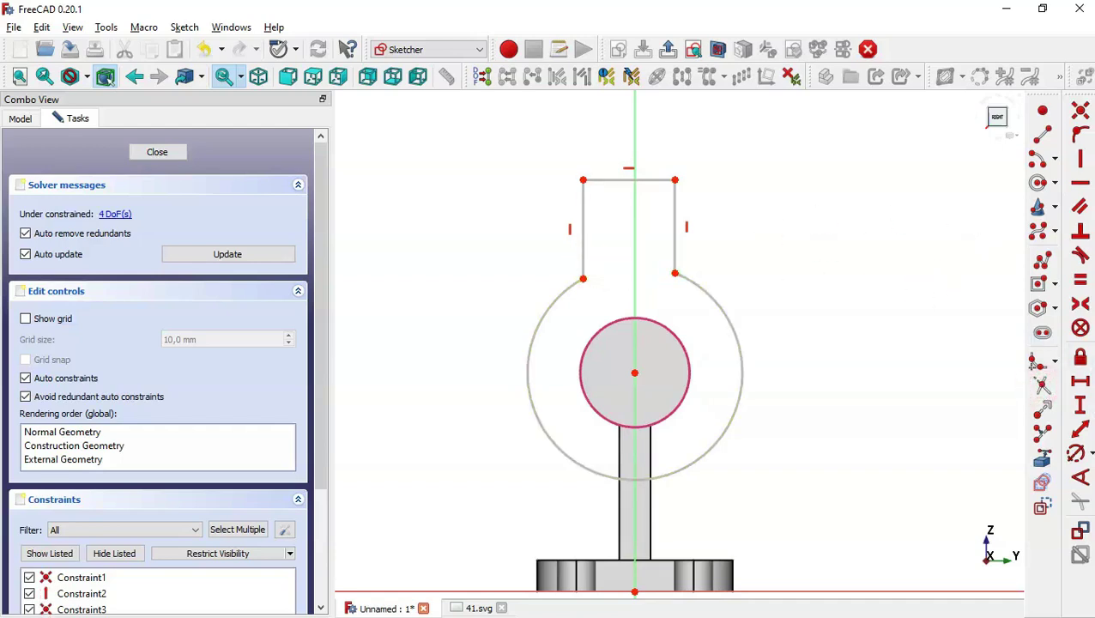
- Check the clamp's rounded top in the 41.svg drawing and fillet both top corners of the sketched profile
{"action": "left_click", "coordinate": [1036, 364]}
{"action": "left_click", "coordinate": [476, 608]}
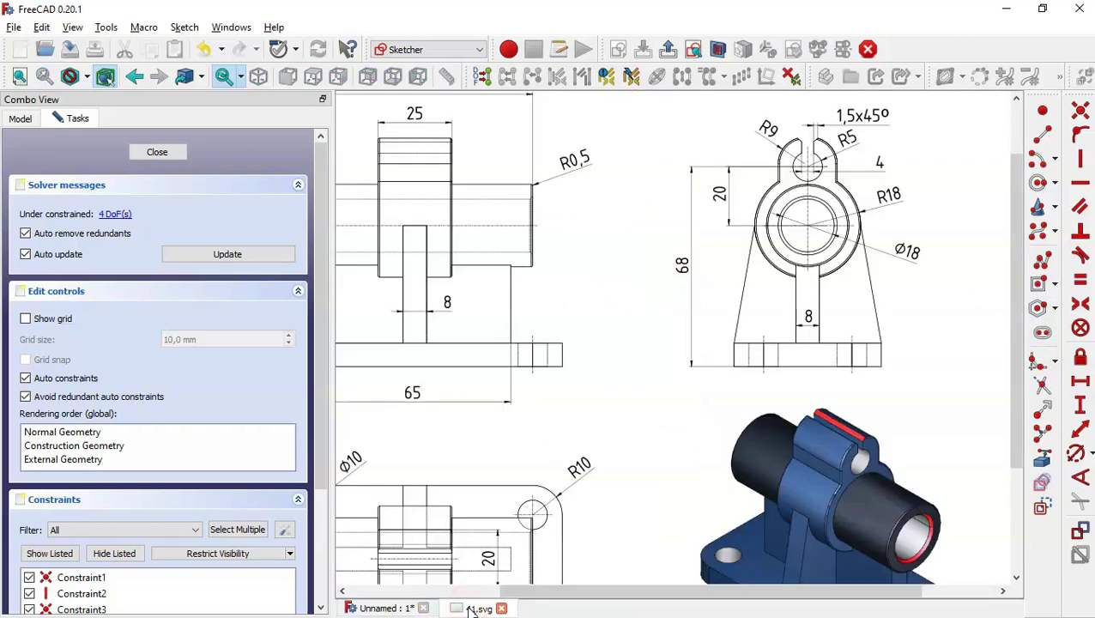
{"action": "left_click", "coordinate": [377, 608]}
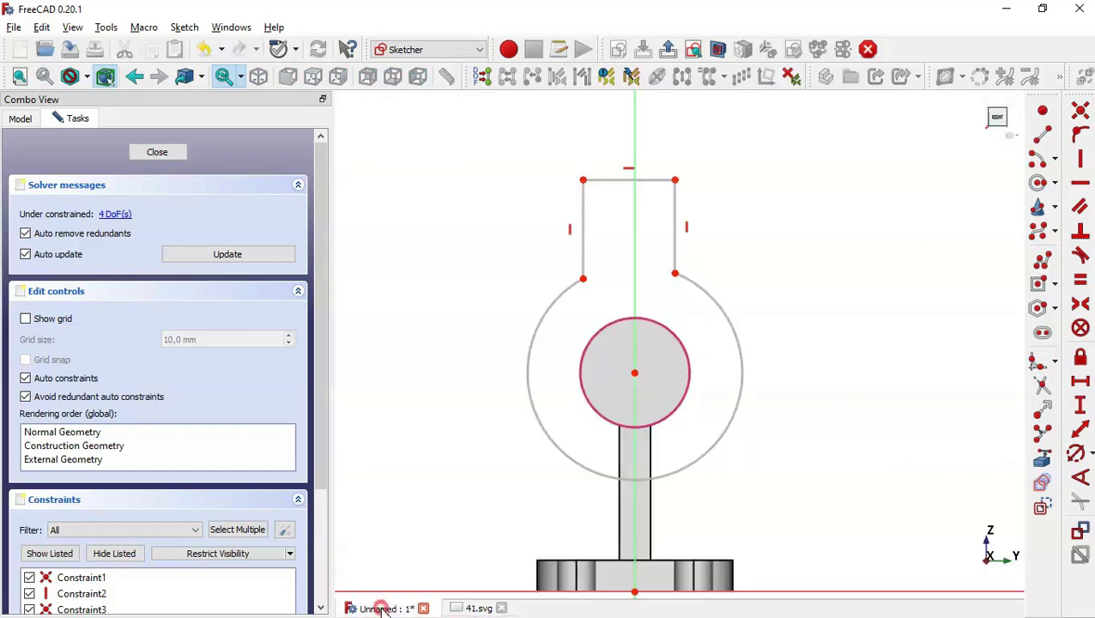
{"action": "left_click", "coordinate": [676, 209]}
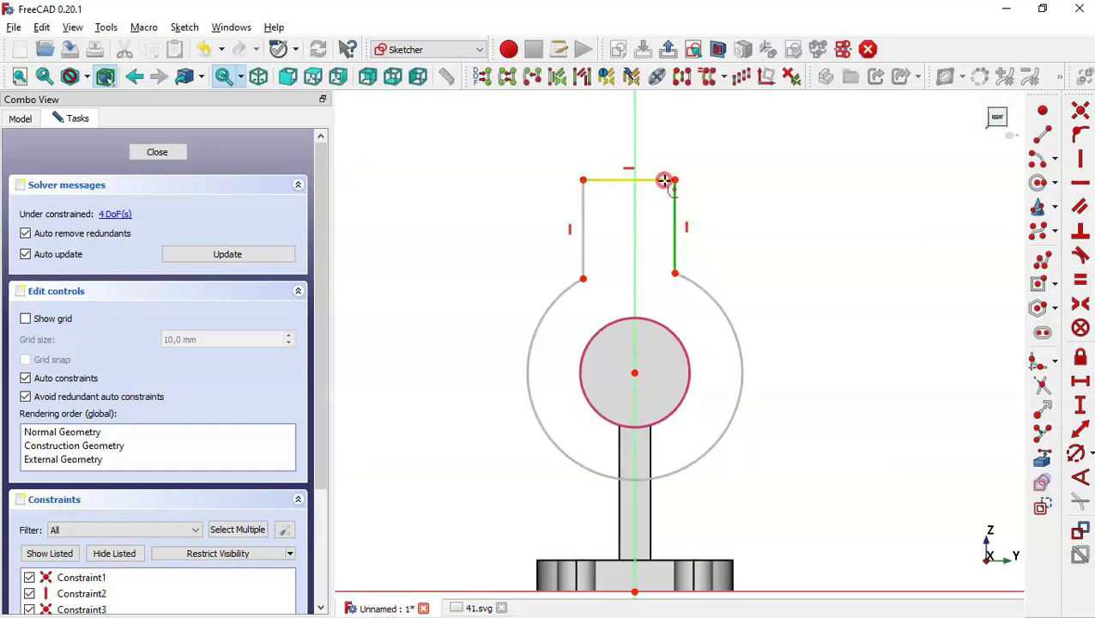
{"action": "left_click", "coordinate": [664, 180]}
{"action": "left_click", "coordinate": [614, 179]}
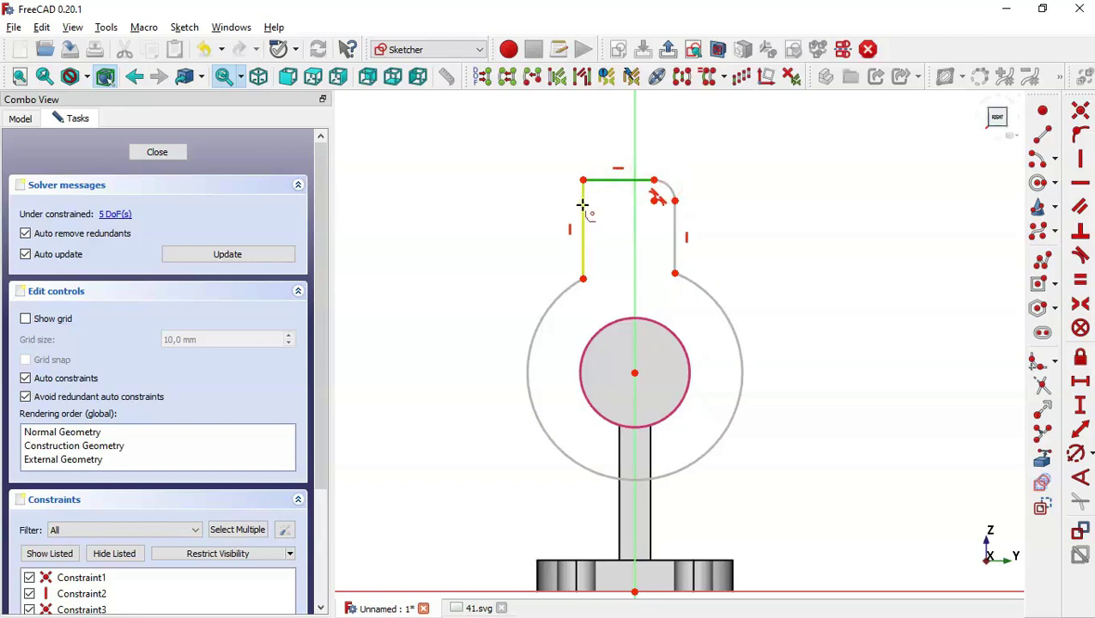
{"action": "left_click", "coordinate": [583, 211]}
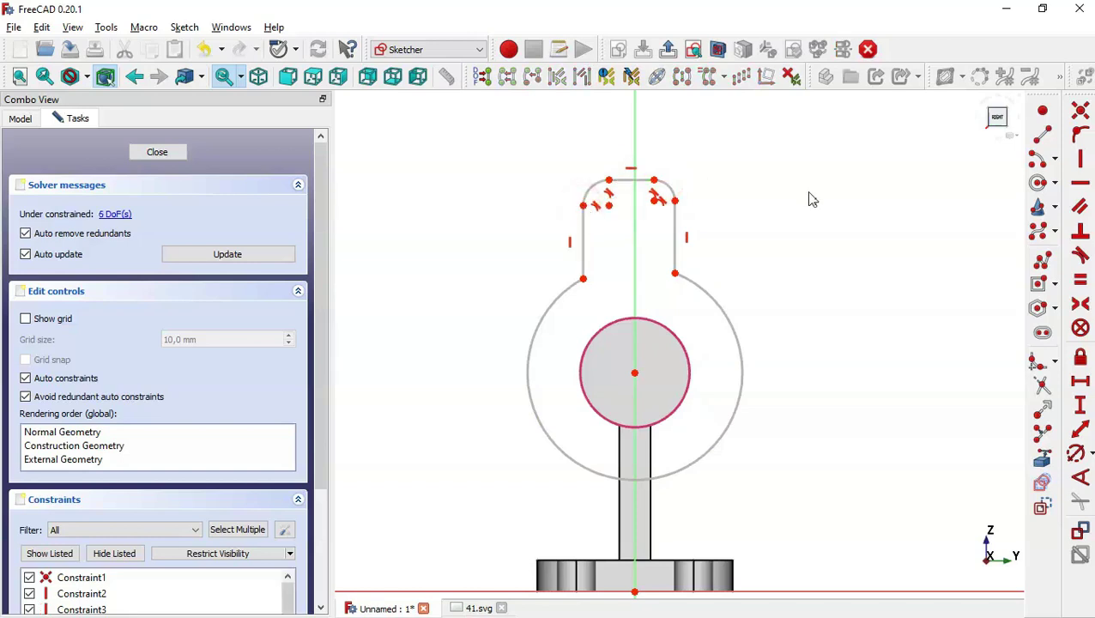
{"action": "key", "text": "Escape"}
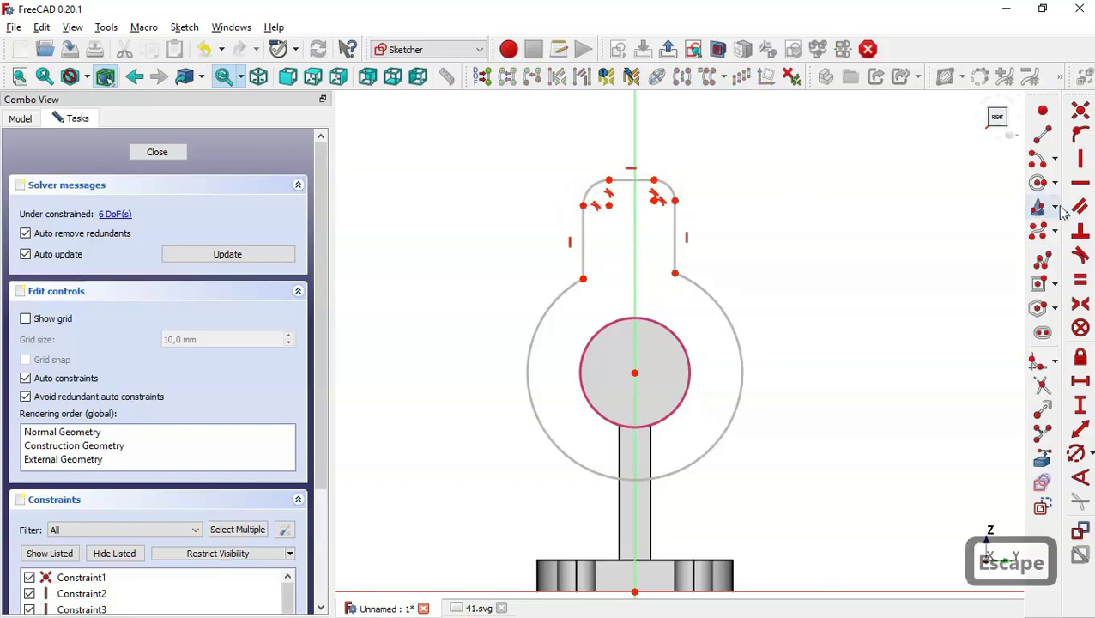
- Constrain the two top corner fillet arcs to have equal radii
{"action": "left_click", "coordinate": [1080, 281]}
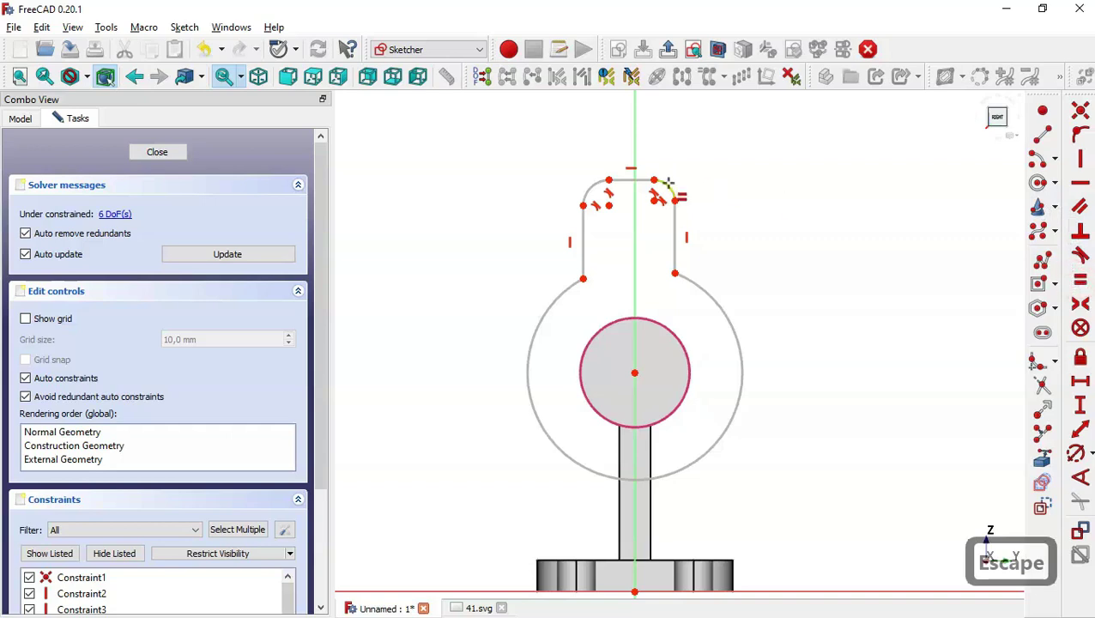
{"action": "left_click", "coordinate": [667, 184]}
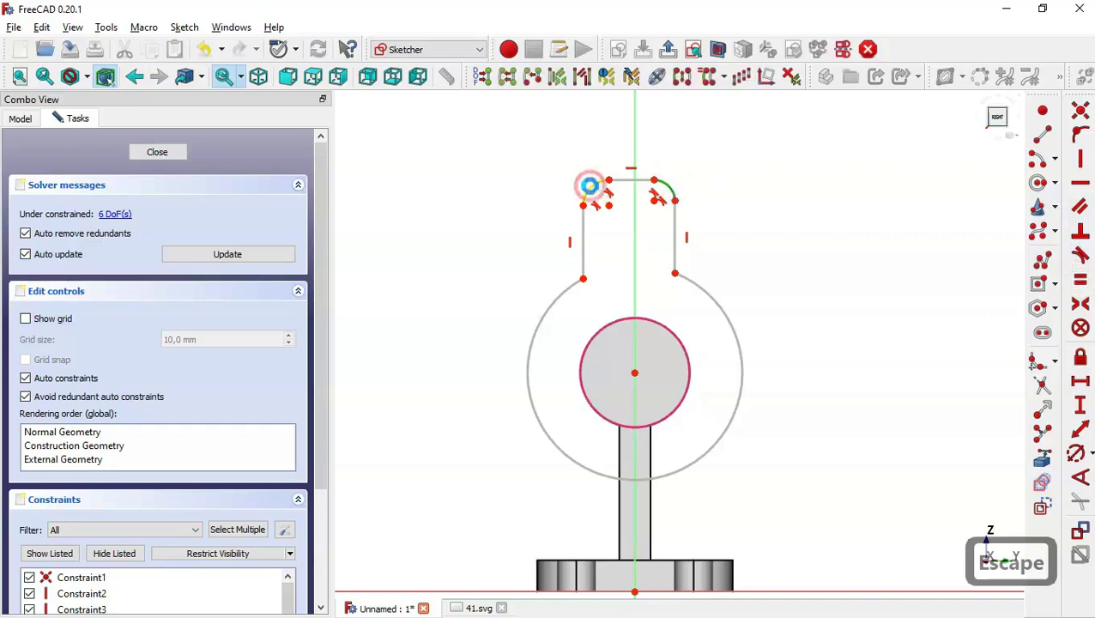
{"action": "left_click", "coordinate": [589, 185]}
- Make the endpoints of the profile's top segment symmetric about the vertical axis
{"action": "left_click", "coordinate": [1079, 305]}
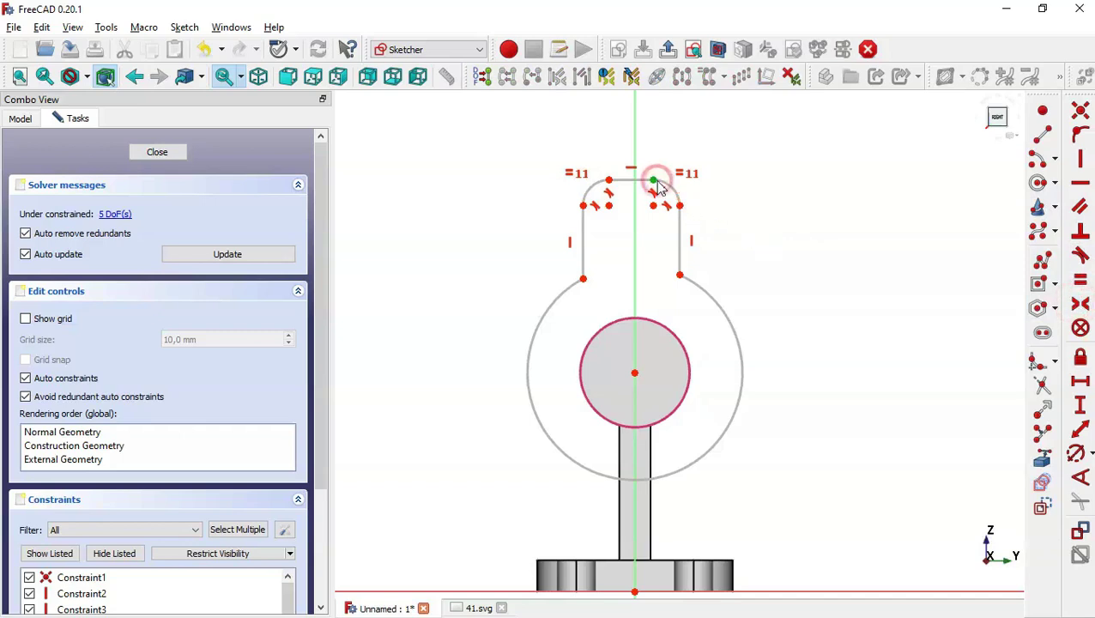
{"action": "left_click", "coordinate": [653, 179]}
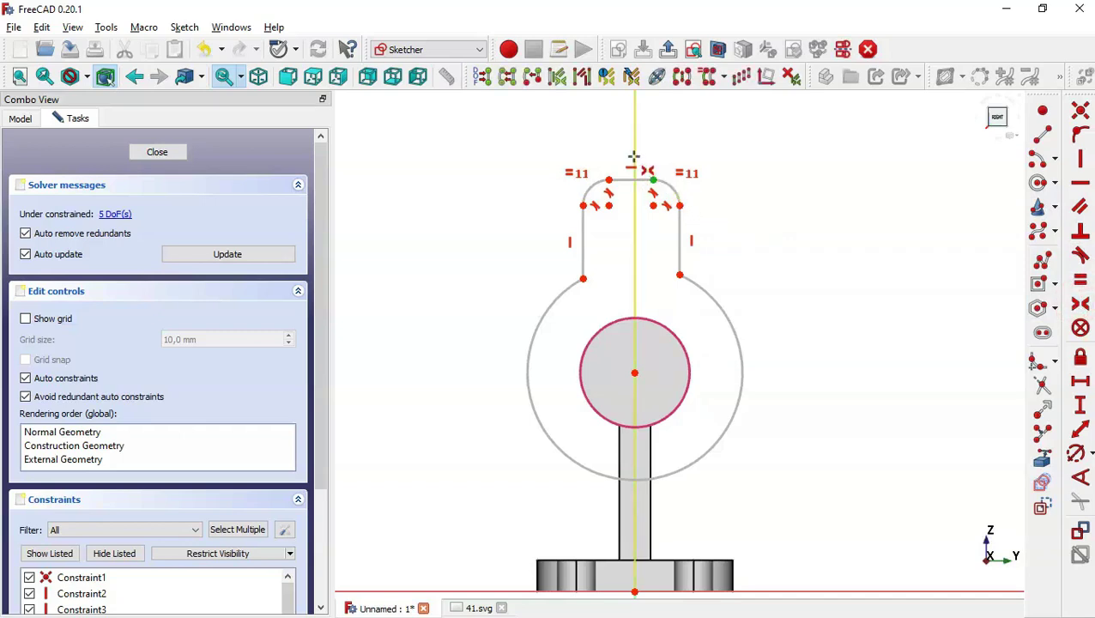
{"action": "left_click", "coordinate": [633, 156]}
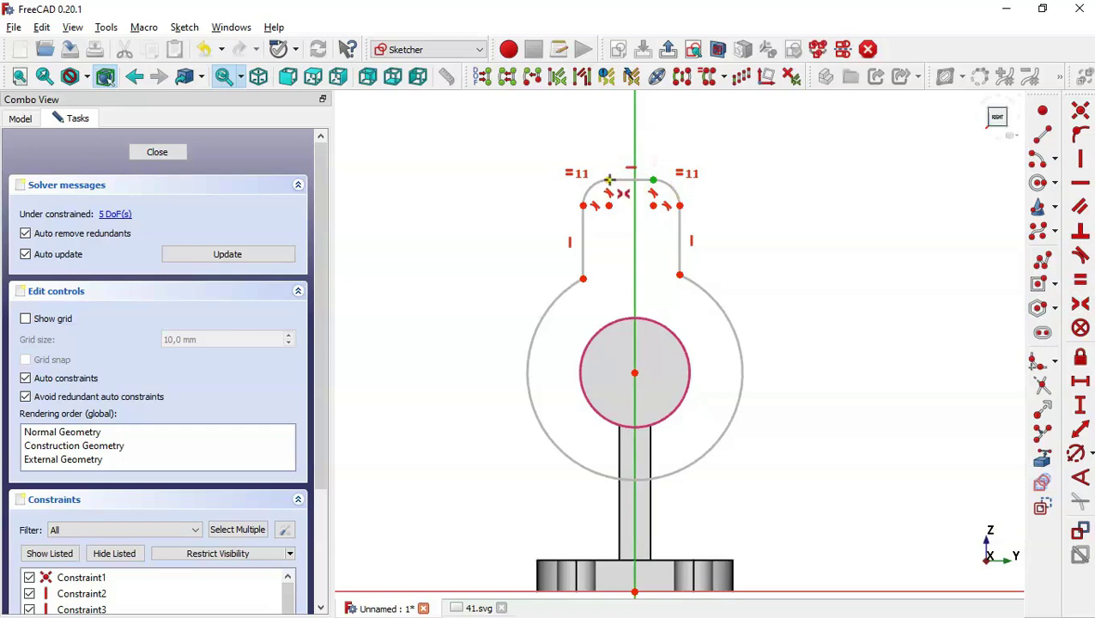
{"action": "left_click", "coordinate": [609, 179]}
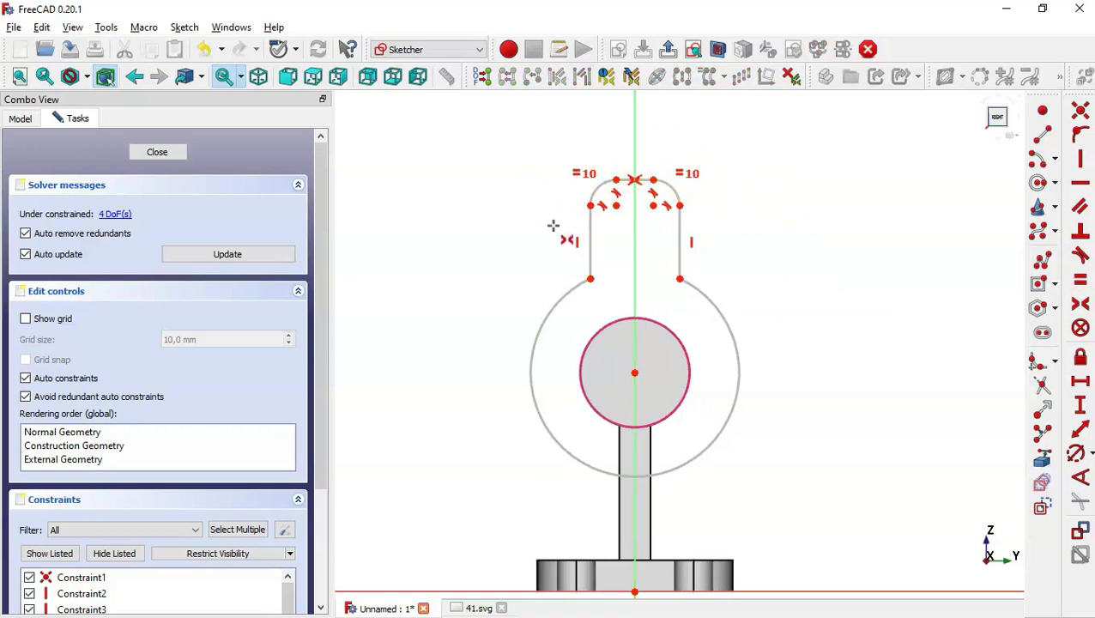
- Check the clamp radii in the 41.svg drawing and set the large outer arc's radius to 18 mm
{"action": "left_click", "coordinate": [463, 608]}
{"action": "left_click_drag", "start_coordinate": [867, 286], "coordinate": [810, 375]}
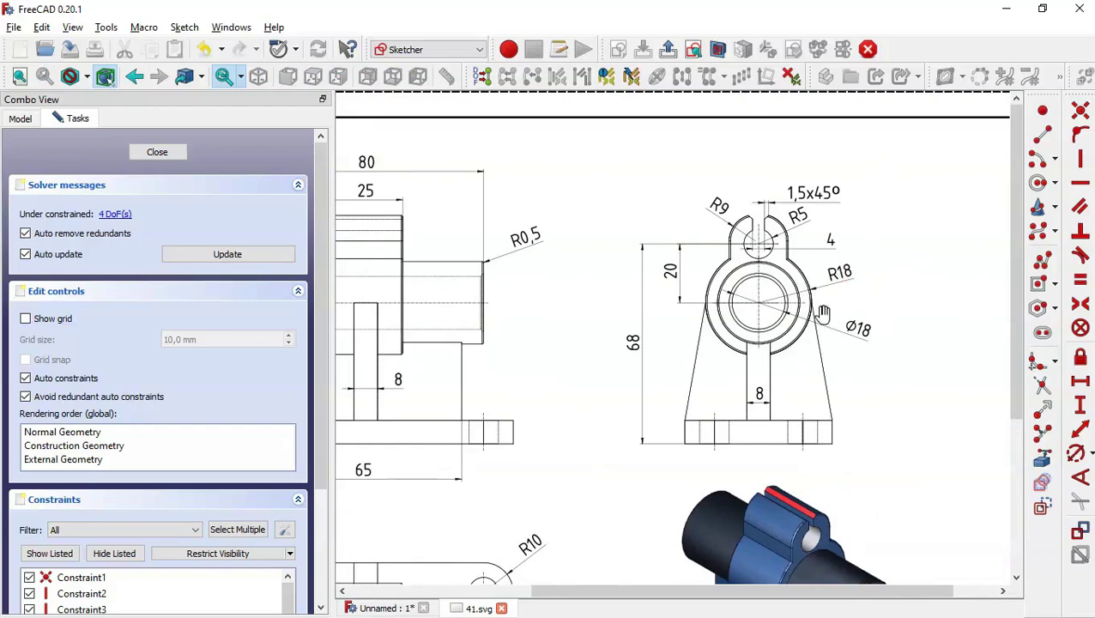
{"action": "scroll", "coordinate": [868, 313], "scroll_direction": "up", "scroll_amount": 3}
{"action": "mouse_move", "coordinate": [869, 225]}
{"action": "left_mouse_down"}
{"action": "mouse_move", "coordinate": [884, 291]}
{"action": "mouse_move", "coordinate": [883, 276]}
{"action": "left_mouse_up"}
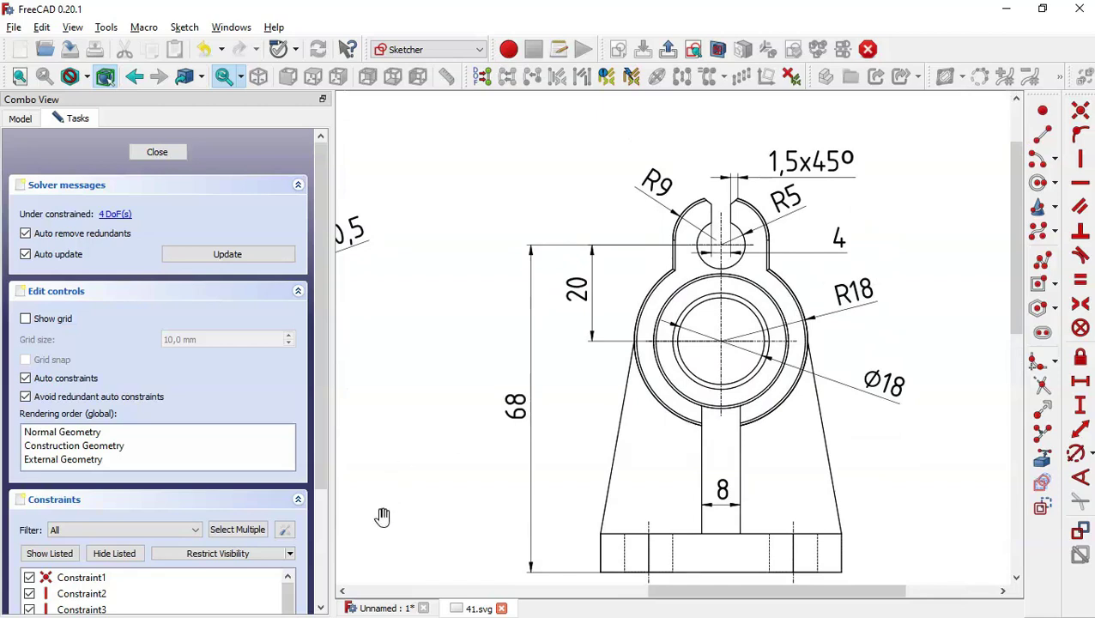
{"action": "left_click", "coordinate": [401, 609]}
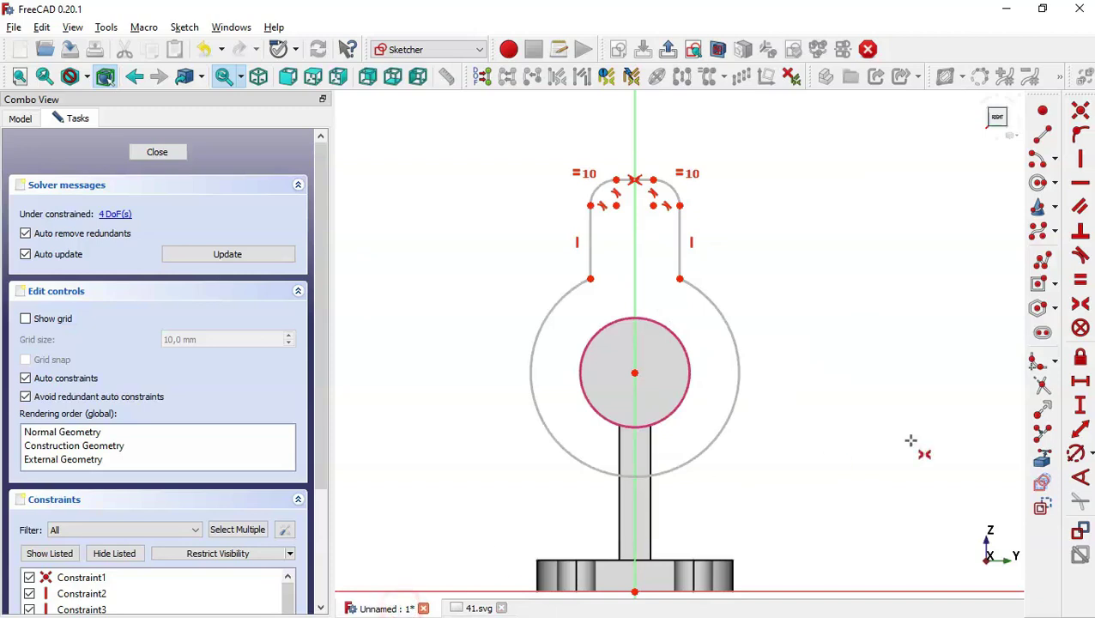
{"action": "left_click", "coordinate": [1076, 454]}
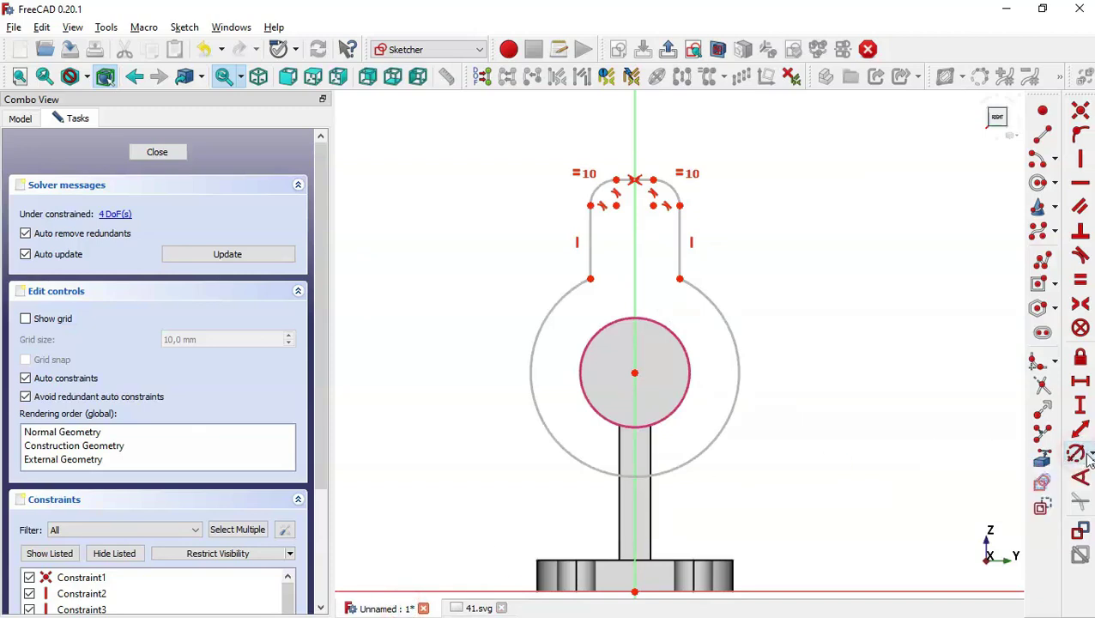
{"action": "left_click", "coordinate": [738, 391]}
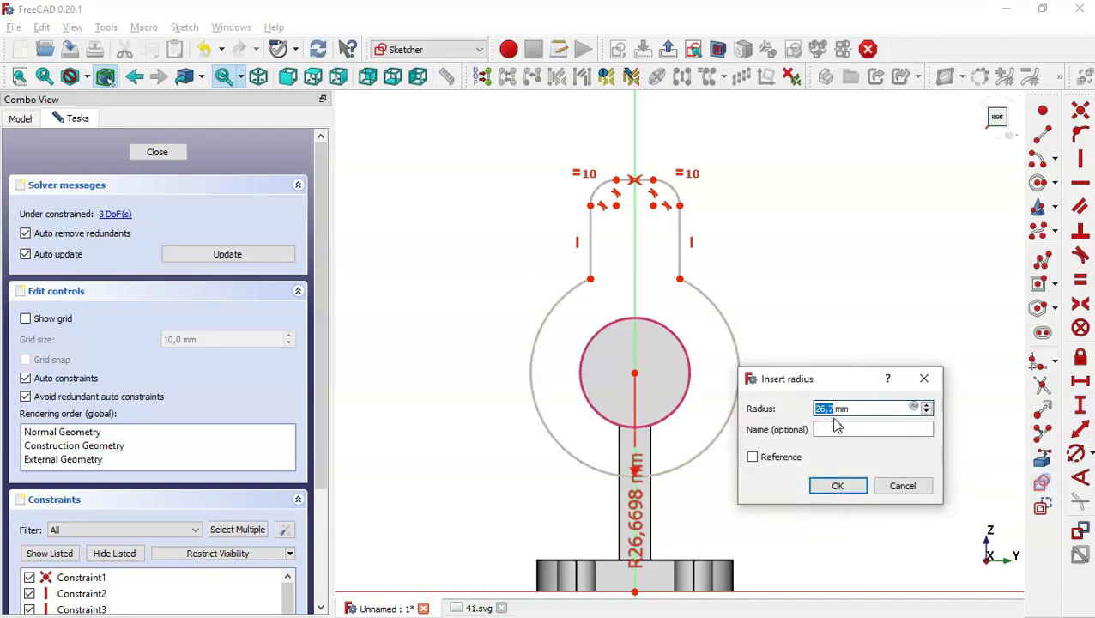
{"action": "type", "text": "18"}
{"action": "key", "text": "Return"}
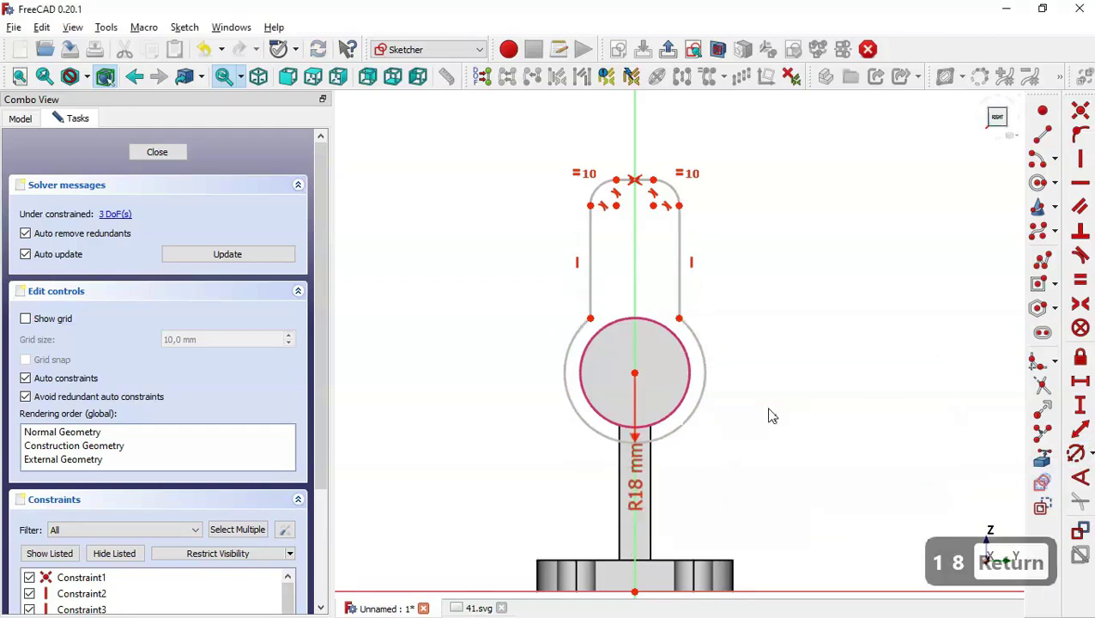
- Check the clamp's top rounding in the 41.svg drawing and set the corner fillet's radius to 9 mm
{"action": "scroll", "coordinate": [655, 323], "scroll_direction": "up", "scroll_amount": 2}
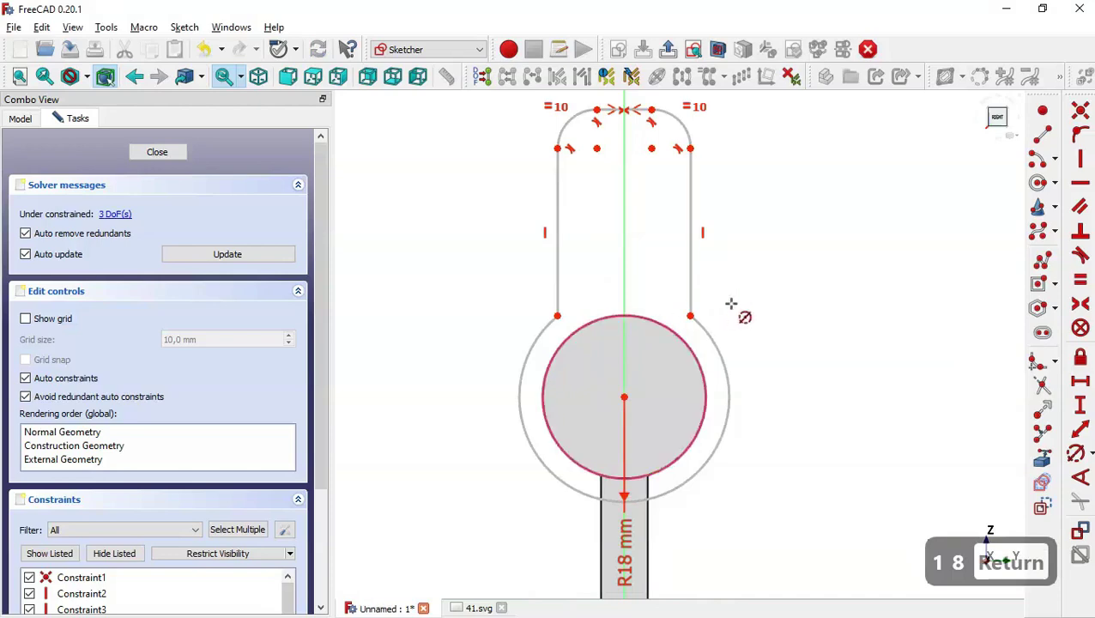
{"action": "left_click", "coordinate": [452, 607]}
{"action": "left_click_drag", "start_coordinate": [853, 259], "coordinate": [856, 314]}
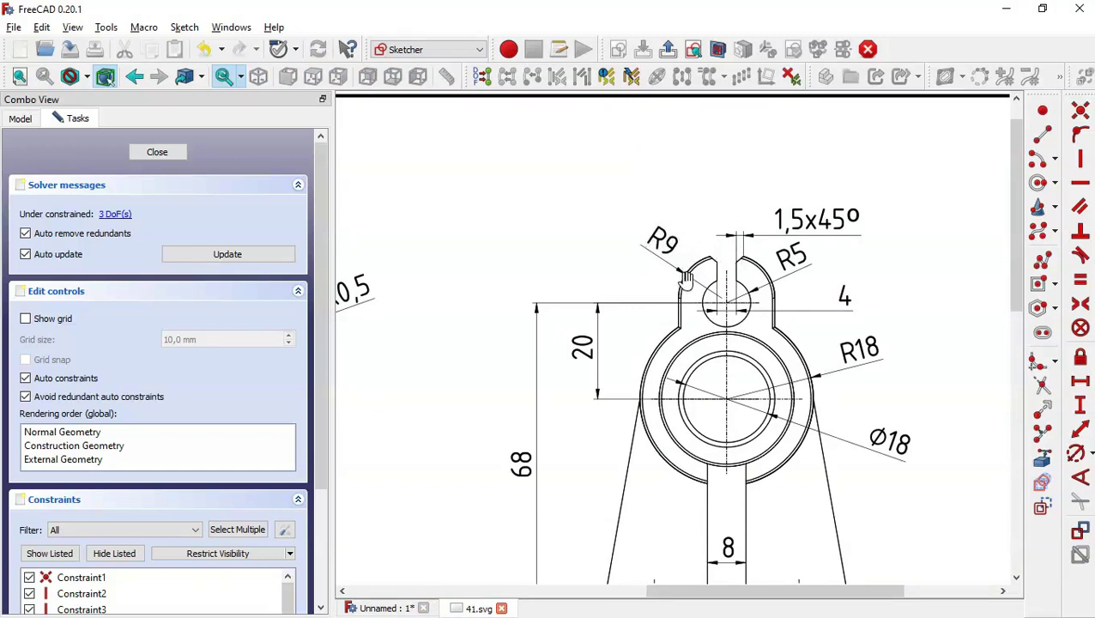
{"action": "left_click", "coordinate": [397, 605]}
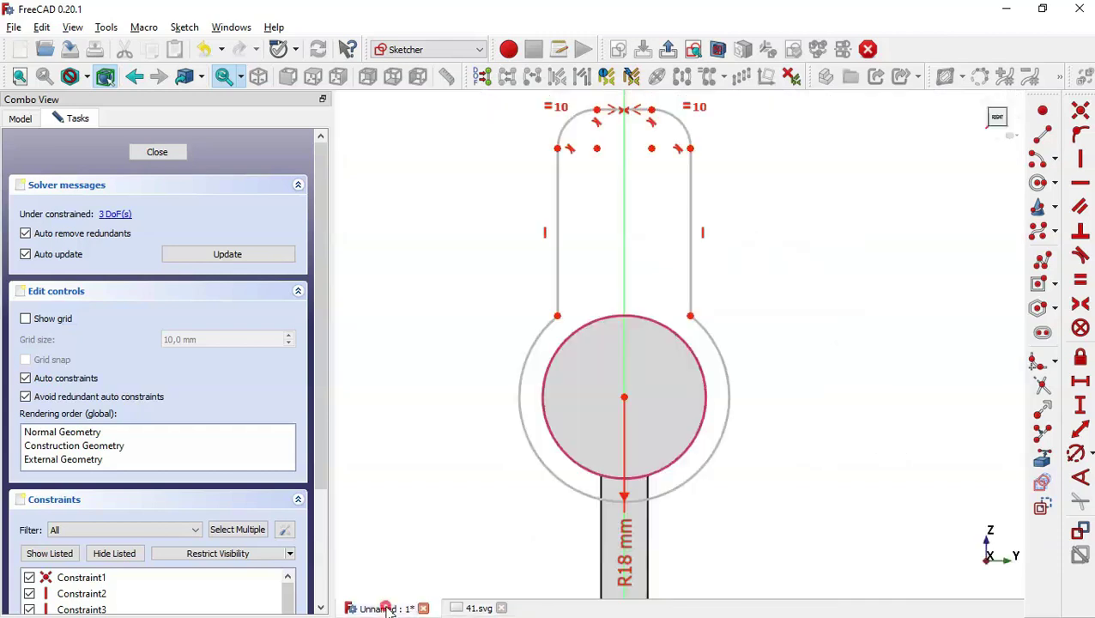
{"action": "left_click", "coordinate": [686, 135]}
{"action": "type", "text": "9"}
{"action": "key", "text": "Return"}
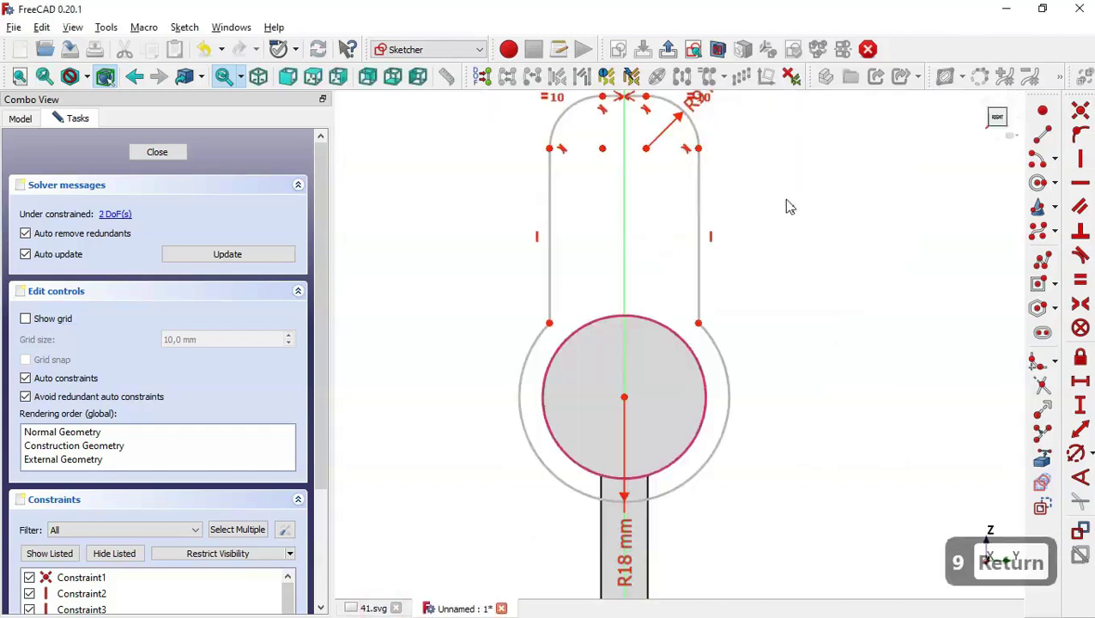
- Examine the side and top views in the 41.svg drawing for the width of the clamp's upper part
{"action": "scroll", "coordinate": [738, 347], "scroll_direction": "down", "scroll_amount": 2}
{"action": "scroll", "coordinate": [774, 205], "scroll_direction": "up", "scroll_amount": 1}
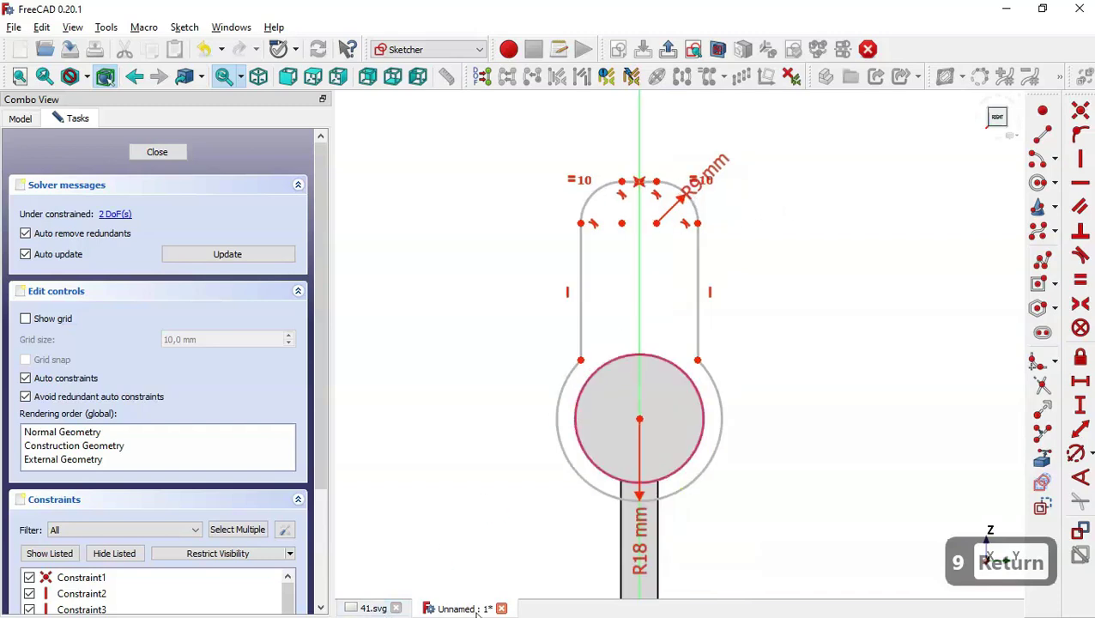
{"action": "left_click", "coordinate": [366, 609]}
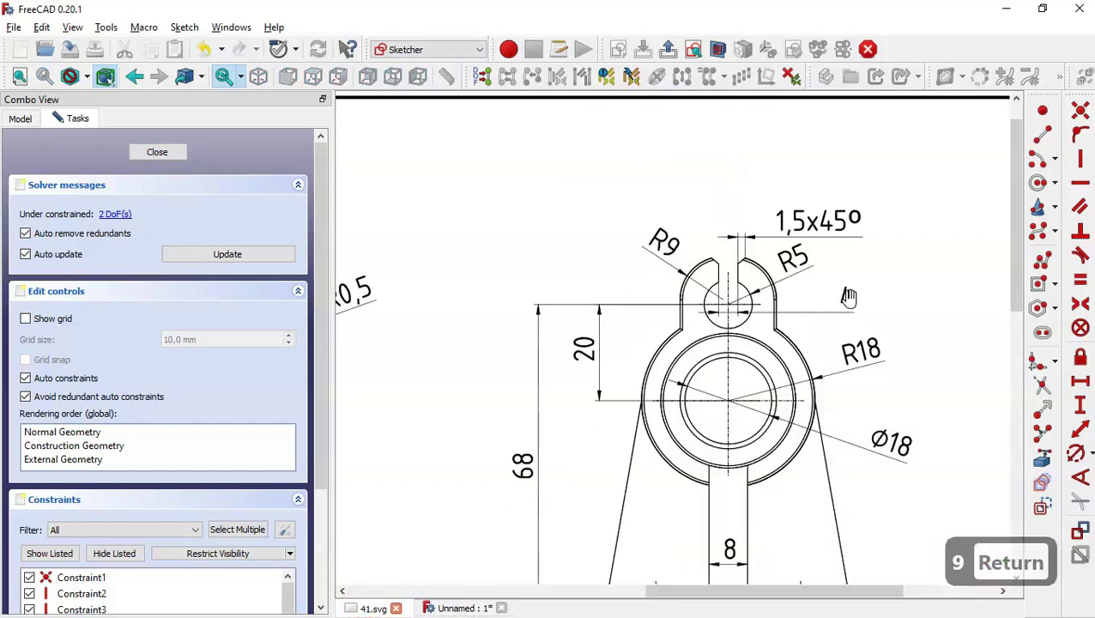
{"action": "left_click_drag", "start_coordinate": [829, 373], "coordinate": [813, 322]}
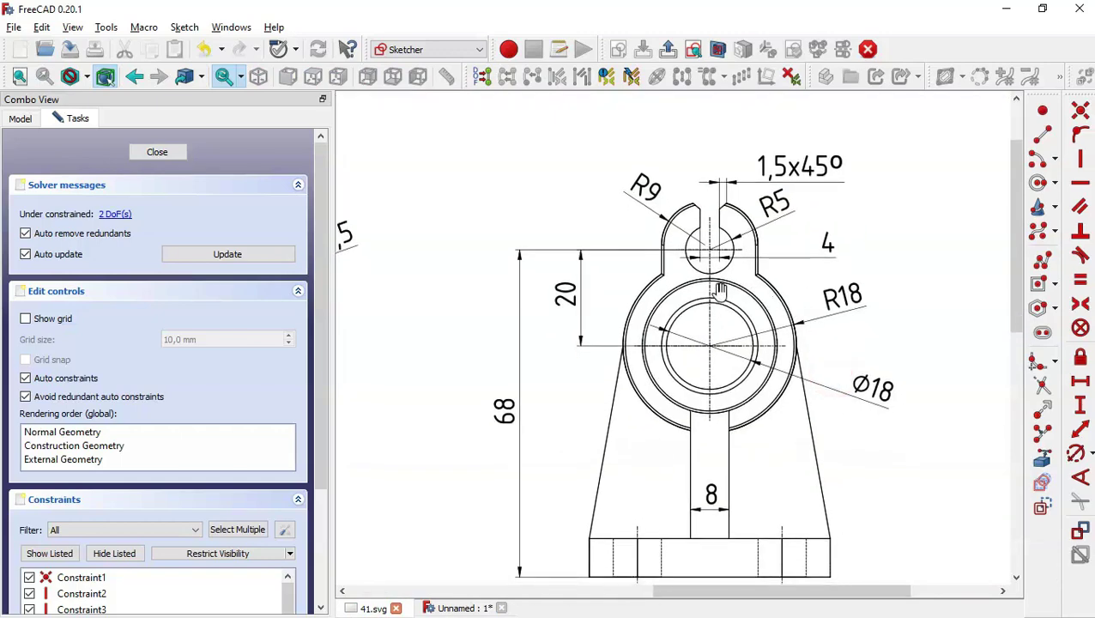
{"action": "scroll", "coordinate": [804, 315], "scroll_direction": "down", "scroll_amount": 3}
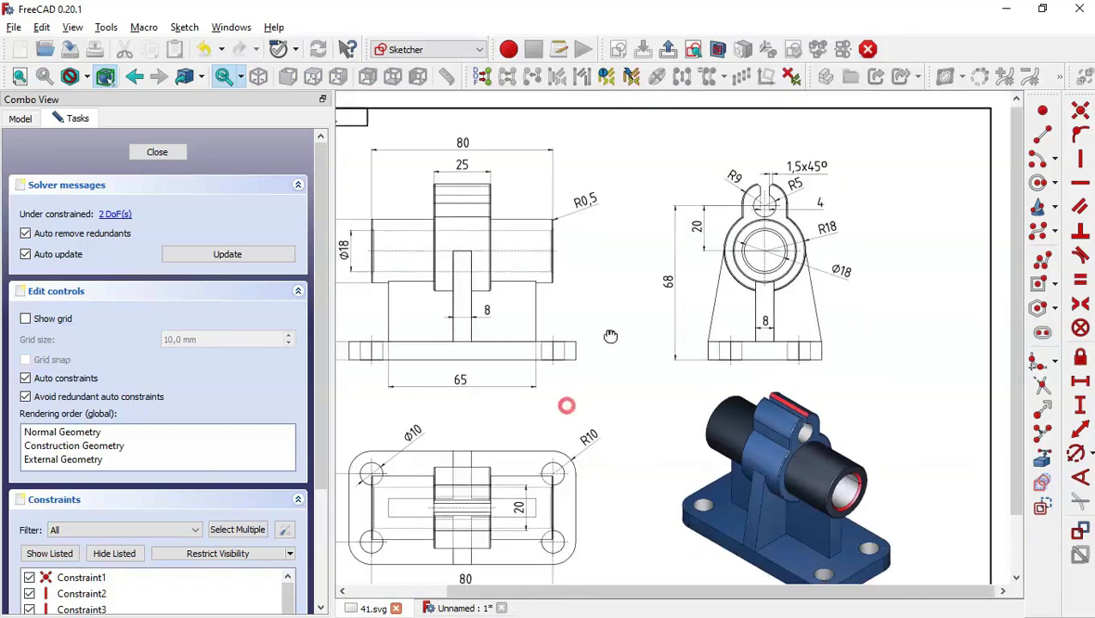
{"action": "left_click_drag", "start_coordinate": [567, 406], "coordinate": [640, 357]}
{"action": "scroll", "coordinate": [538, 509], "scroll_direction": "up", "scroll_amount": 3}
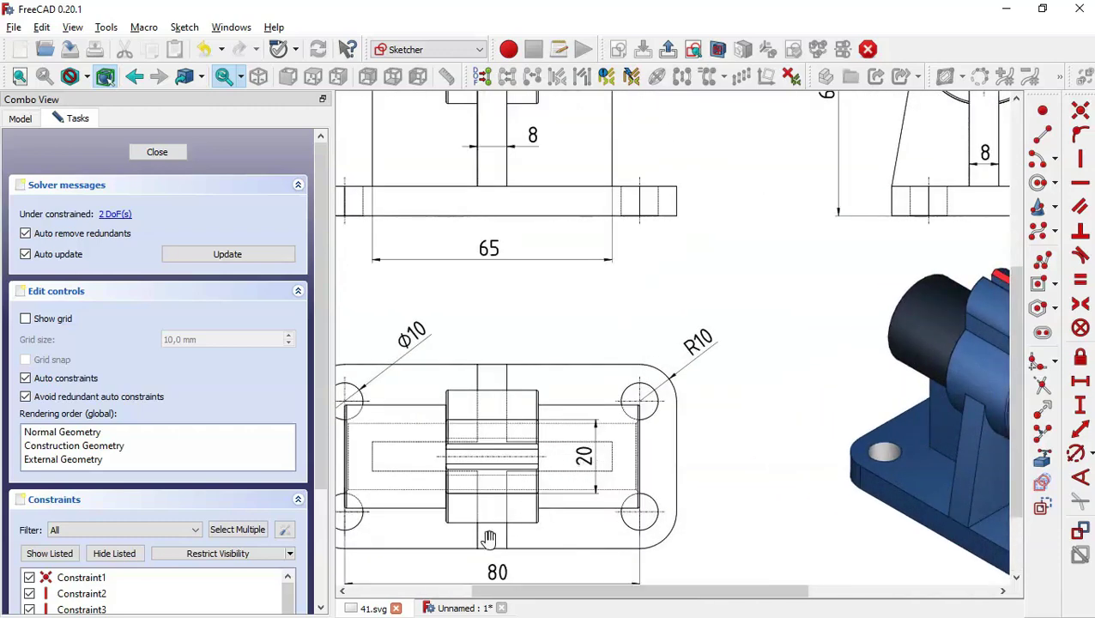
{"action": "left_click", "coordinate": [440, 609]}
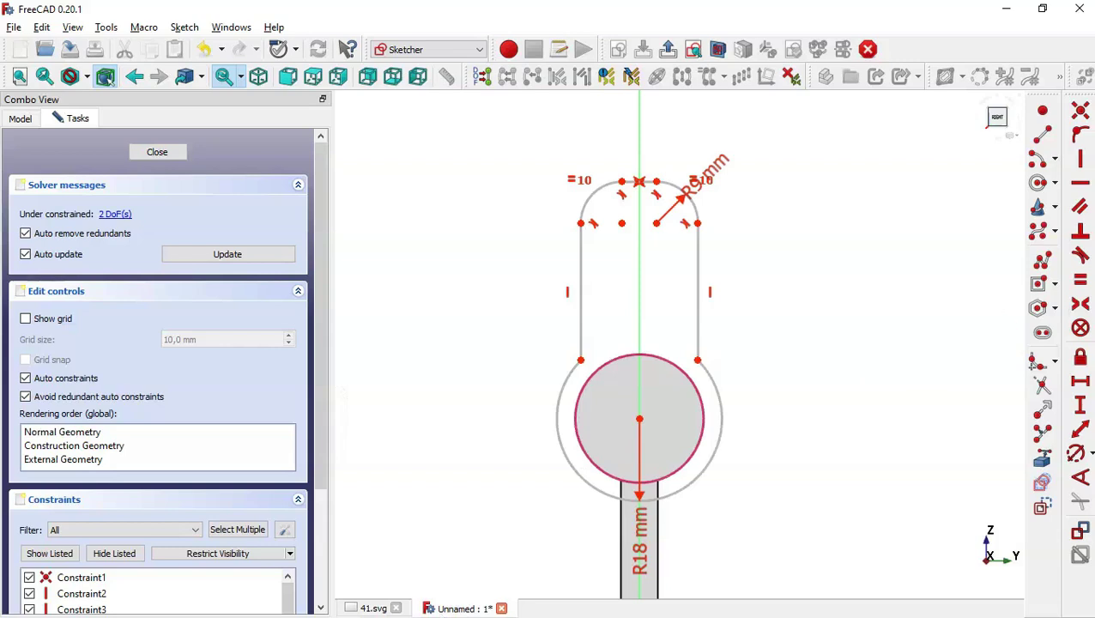
- Set the horizontal distance between the lower endpoints of the profile's two vertical sides to 20 mm
{"action": "left_click", "coordinate": [1080, 381]}
{"action": "left_click", "coordinate": [580, 361]}
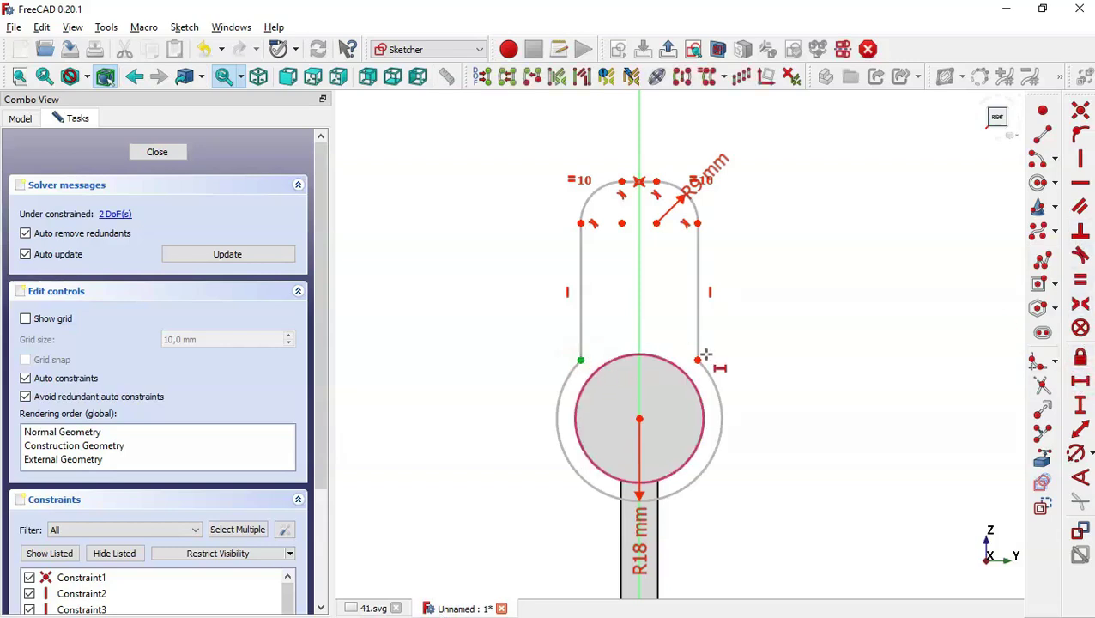
{"action": "left_click", "coordinate": [695, 360]}
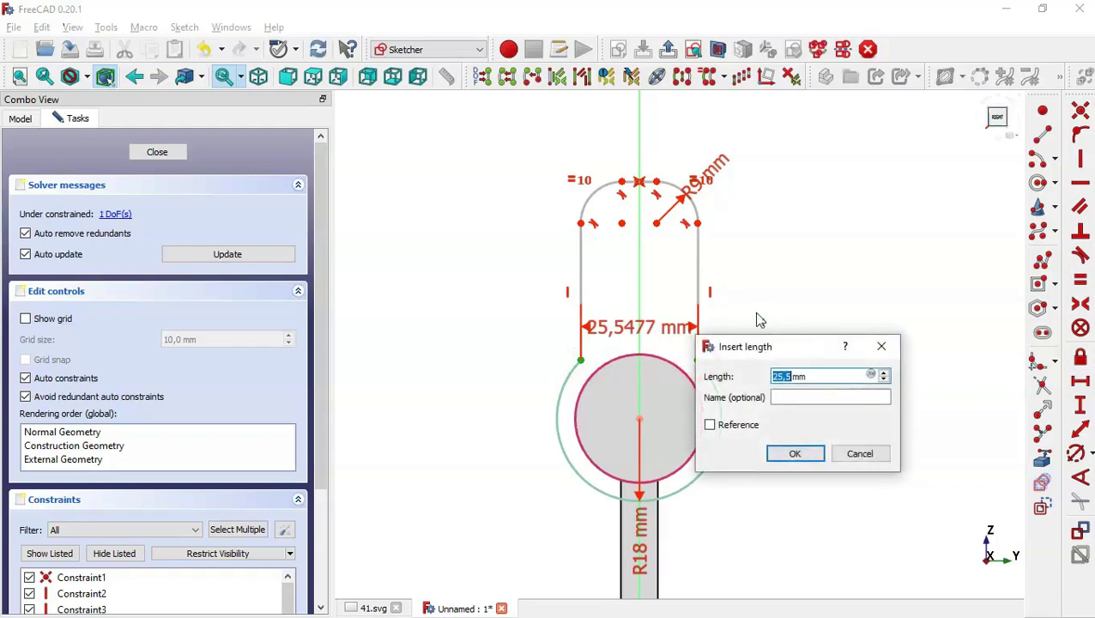
{"action": "type", "text": "20"}
{"action": "key", "text": "Return"}
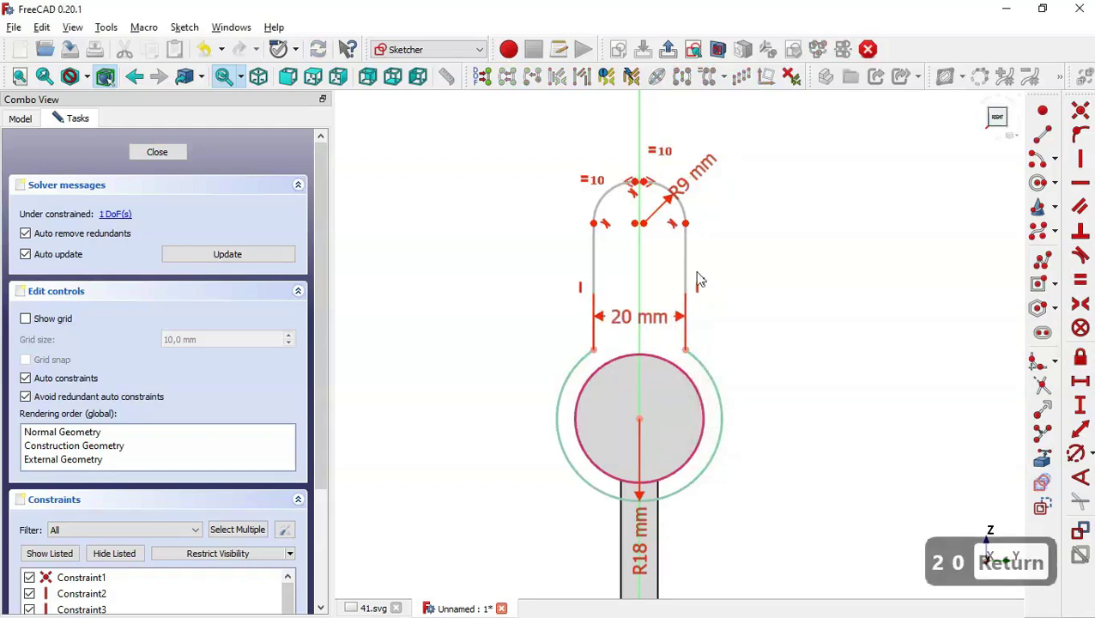
- Check the clamp's height in the 41.svg drawing and set the vertical distance from the side's lower endpoint to the profile's top to 15 mm
{"action": "left_click", "coordinate": [374, 608]}
{"action": "left_click_drag", "start_coordinate": [774, 342], "coordinate": [611, 564]}
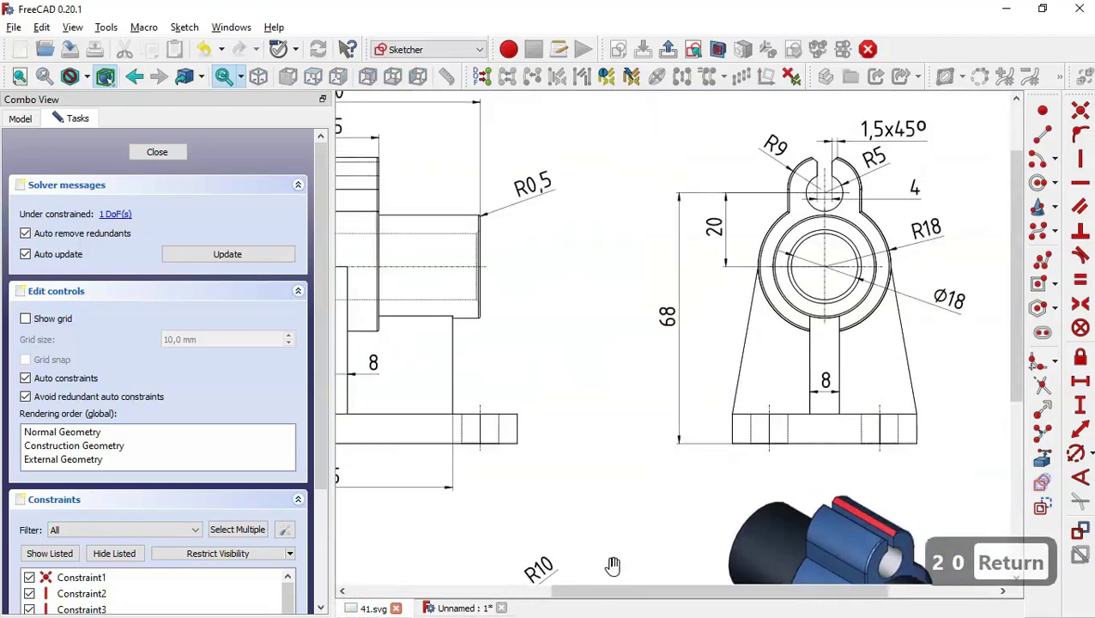
{"action": "left_click_drag", "start_coordinate": [683, 424], "coordinate": [642, 515]}
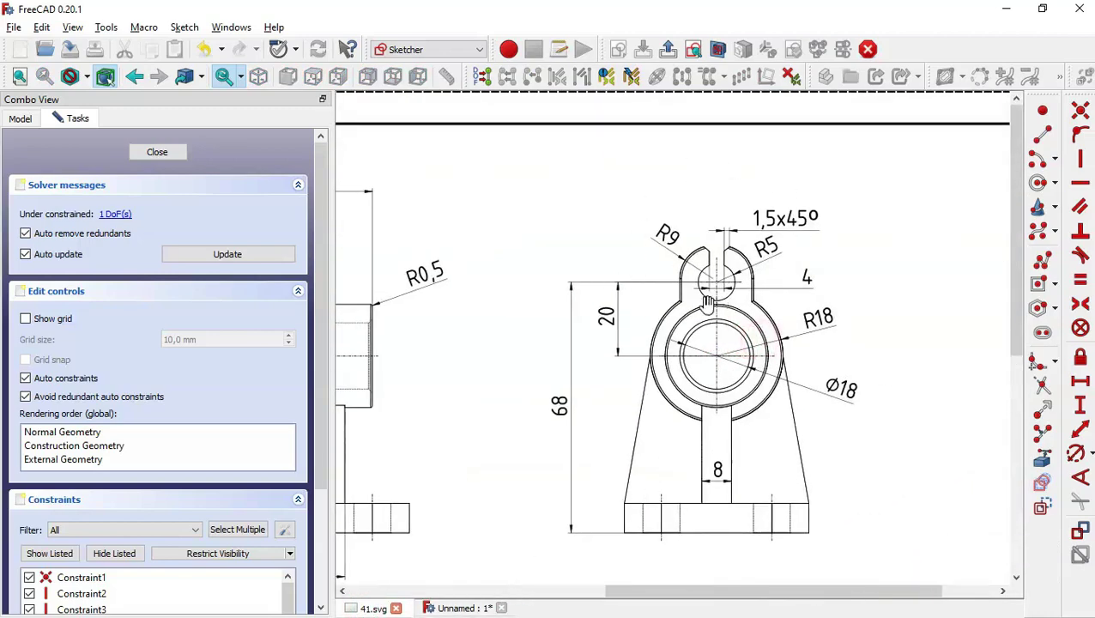
{"action": "left_click", "coordinate": [454, 608]}
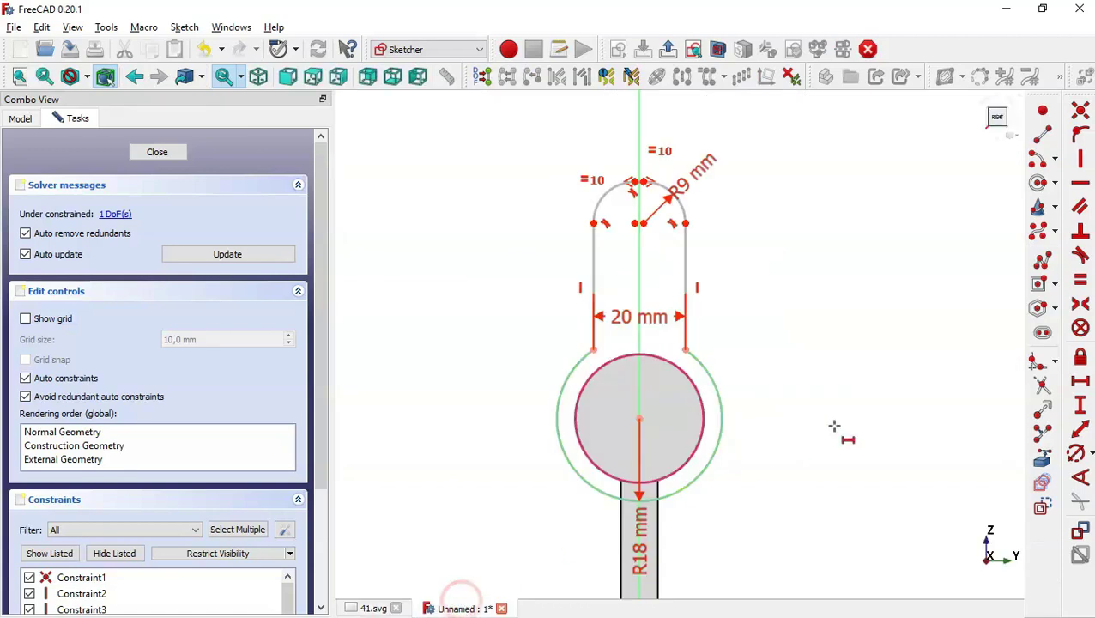
{"action": "left_click", "coordinate": [1081, 406]}
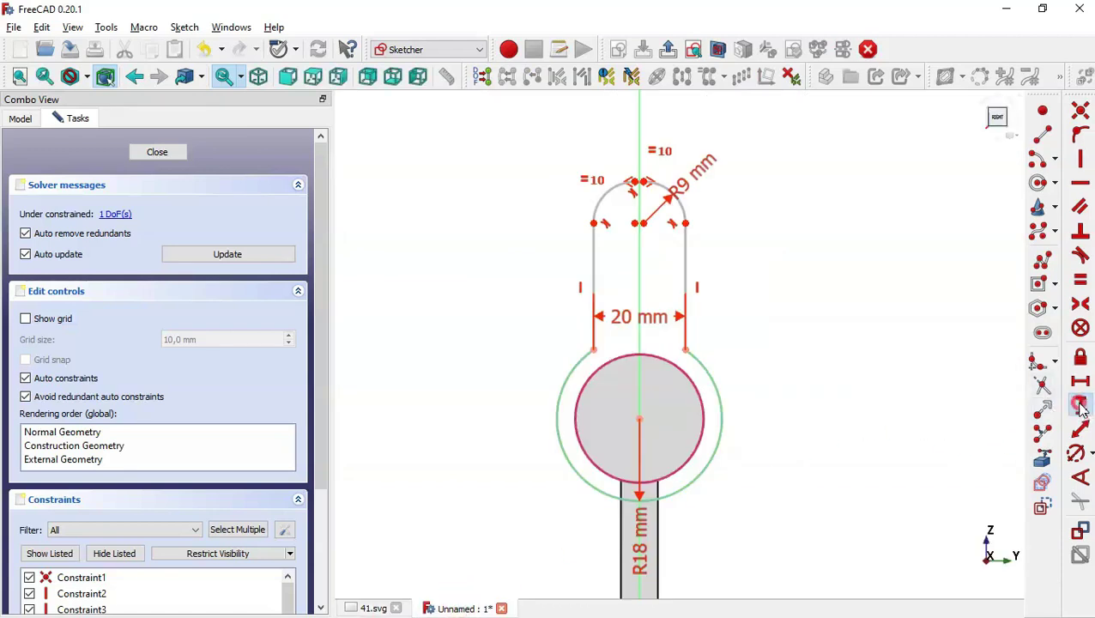
{"action": "left_click", "coordinate": [685, 349]}
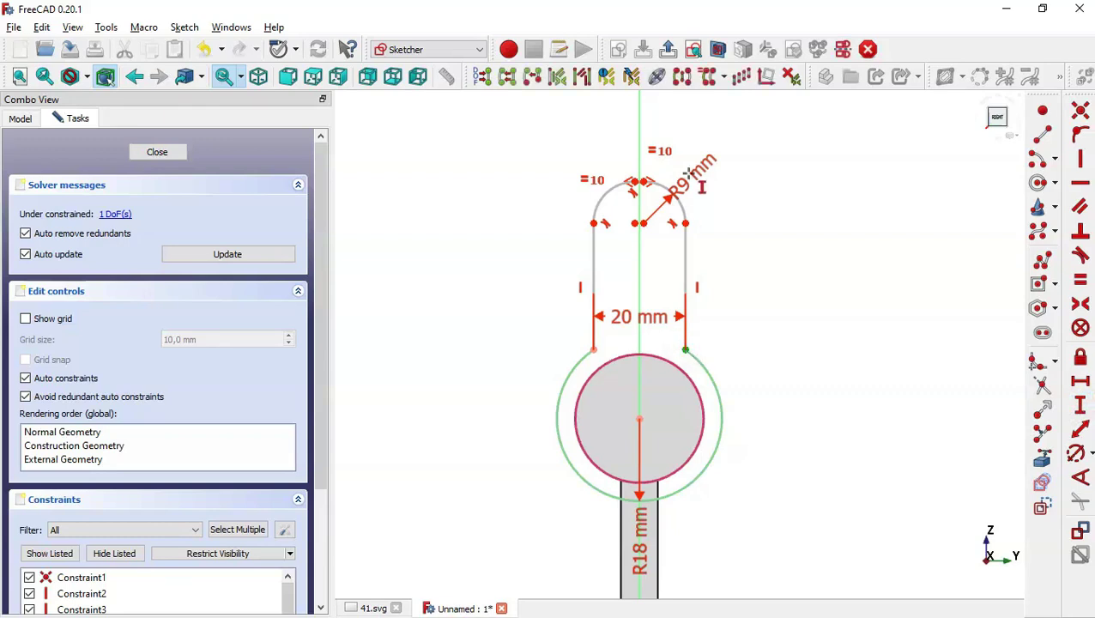
{"action": "left_click", "coordinate": [642, 179]}
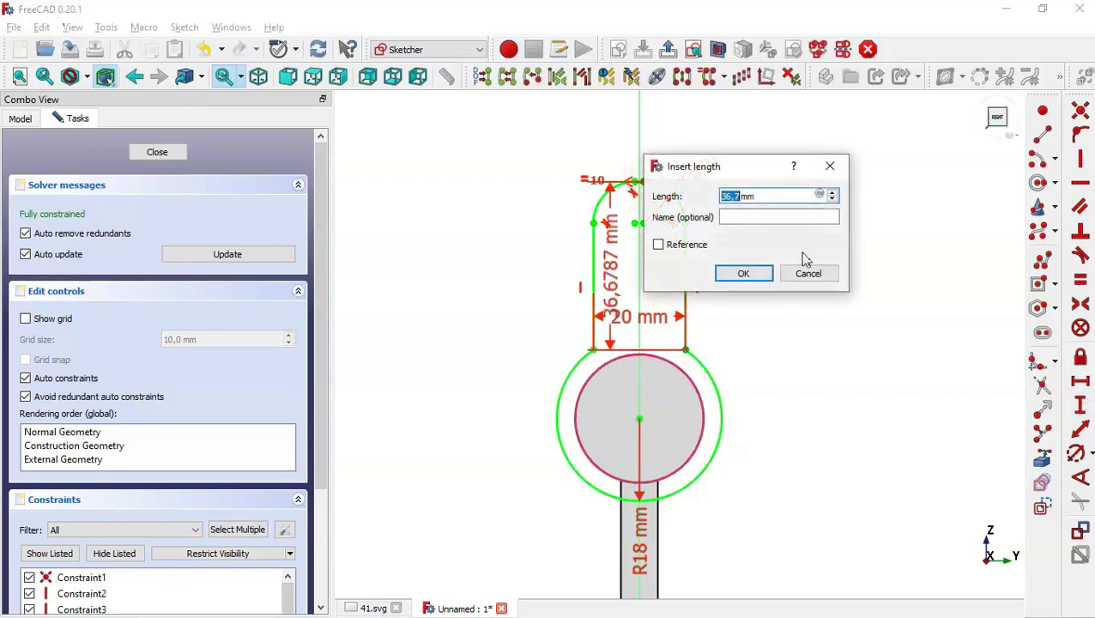
{"action": "type", "text": "15"}
{"action": "key", "text": "Return"}
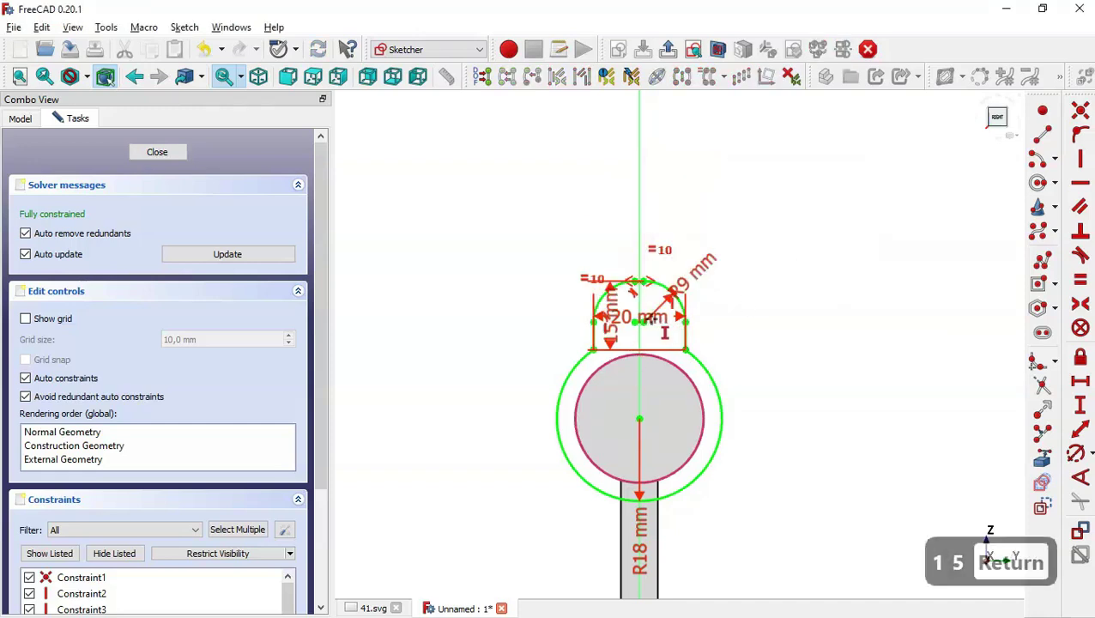
- Finish the clamp sketch, check the clamp width in the 41.svg drawing and pad the profile 25 mm symmetric to the plane
{"action": "left_click", "coordinate": [161, 152]}
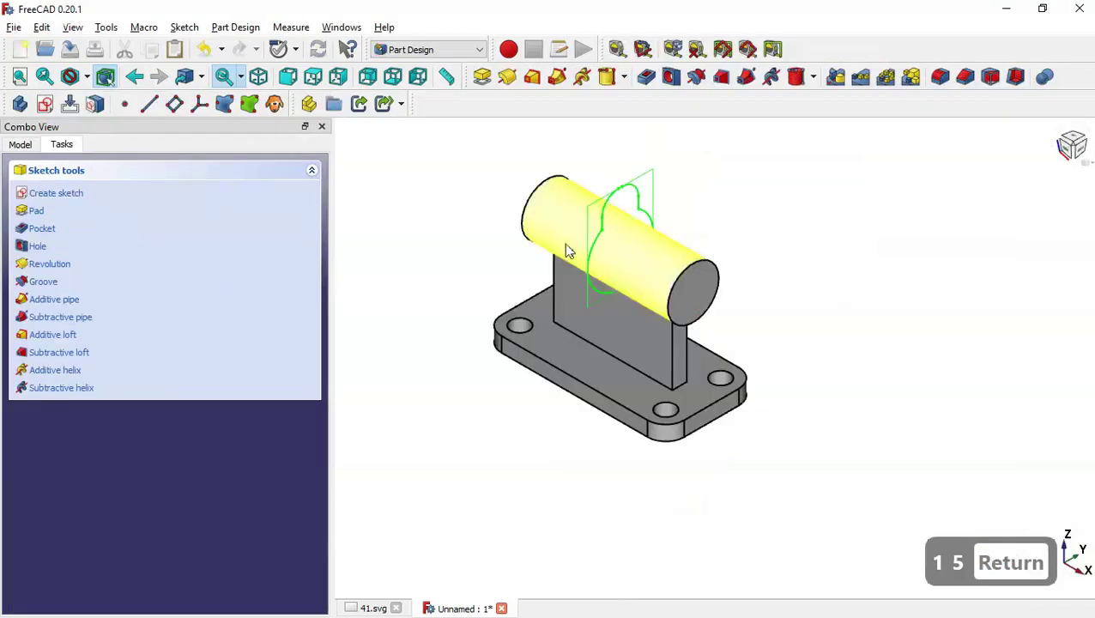
{"action": "left_click", "coordinate": [483, 78]}
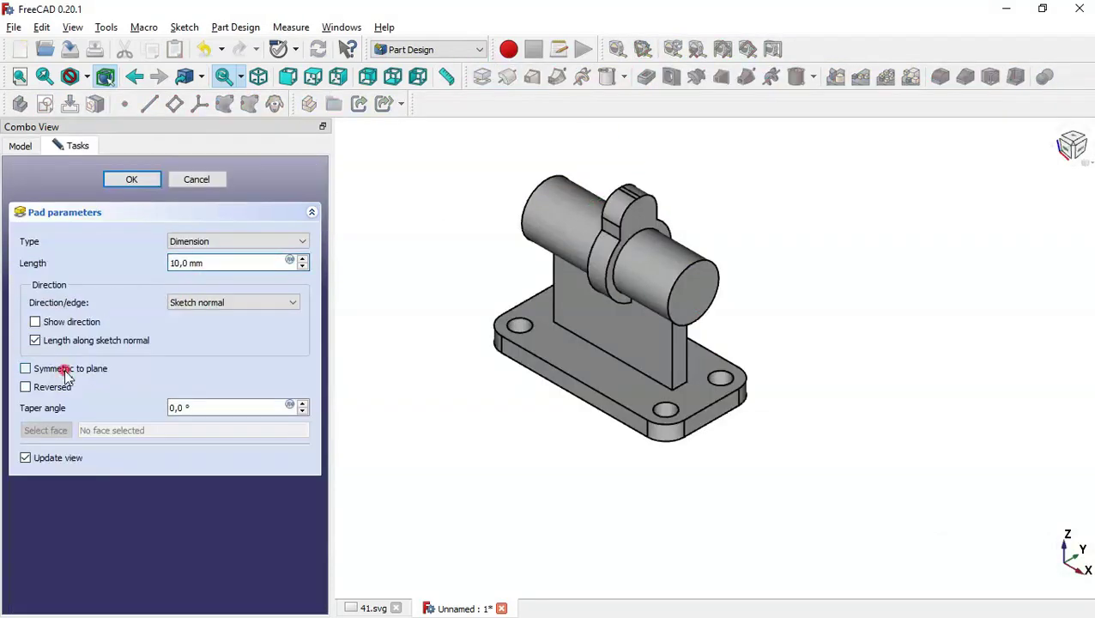
{"action": "left_click", "coordinate": [66, 369]}
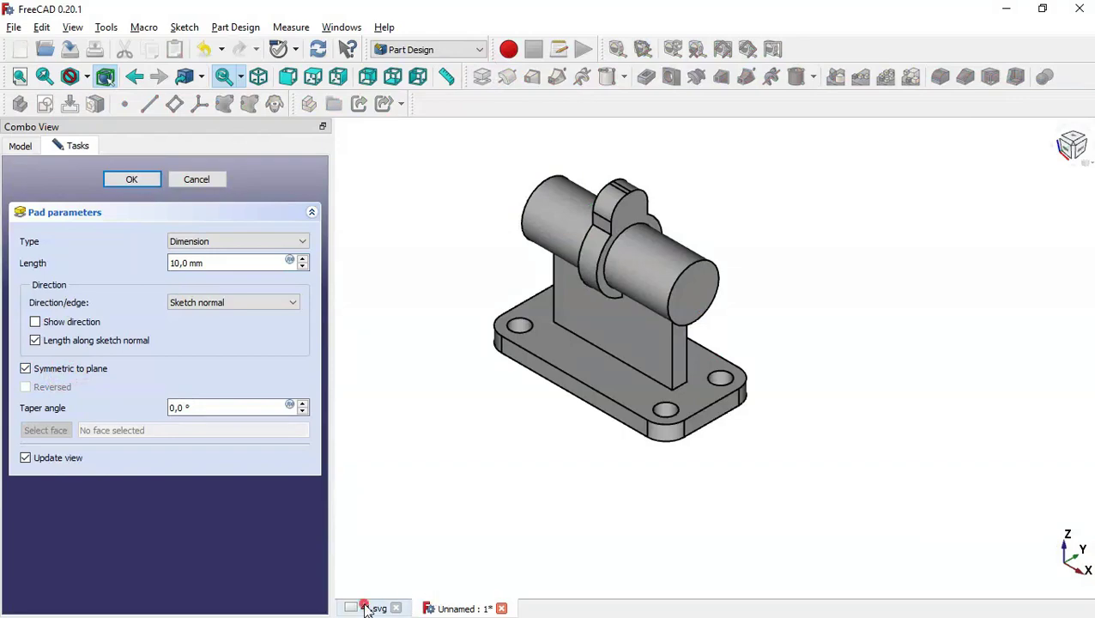
{"action": "left_click", "coordinate": [367, 608]}
{"action": "mouse_move", "coordinate": [503, 354]}
{"action": "left_mouse_down"}
{"action": "mouse_move", "coordinate": [547, 346]}
{"action": "mouse_move", "coordinate": [916, 384]}
{"action": "left_mouse_up"}
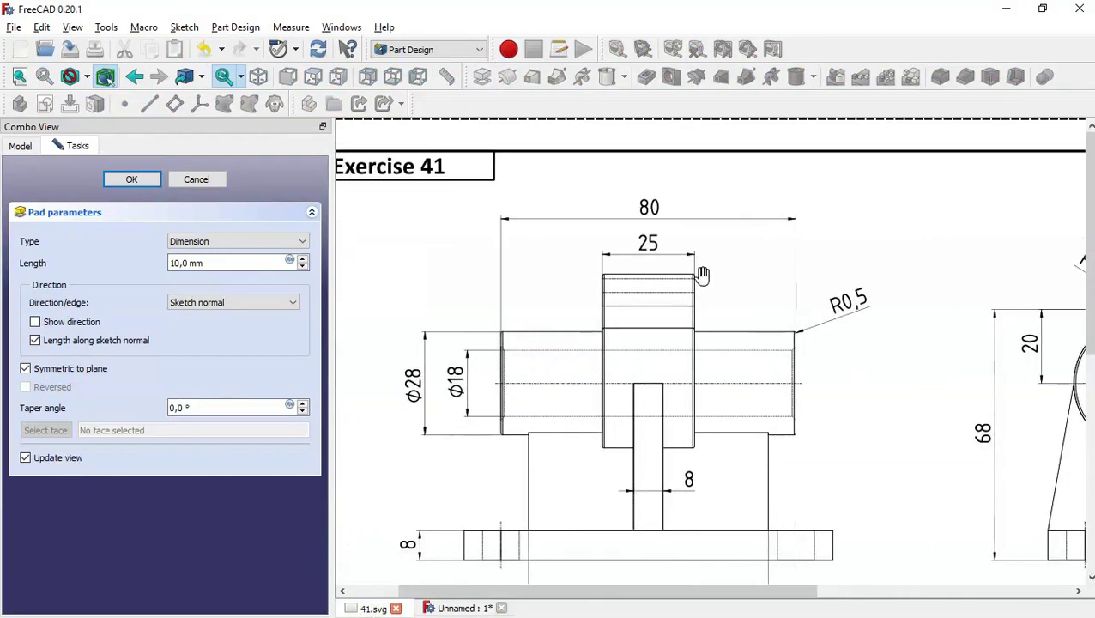
{"action": "left_click", "coordinate": [463, 608]}
{"action": "double_click", "coordinate": [231, 264]}
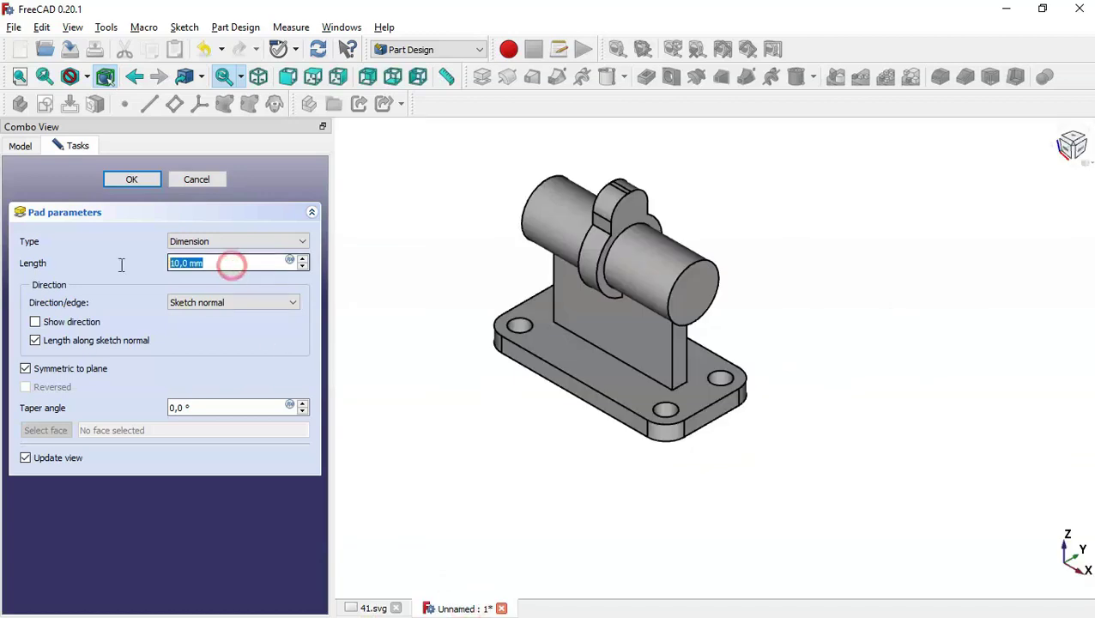
{"action": "type", "text": "25"}
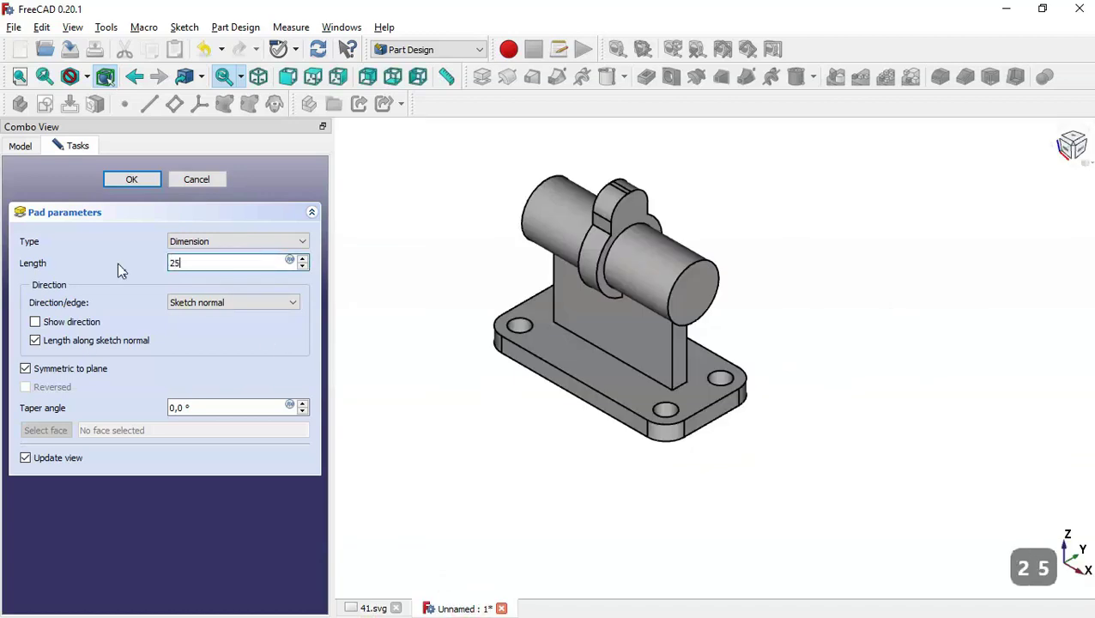
{"action": "left_click", "coordinate": [146, 176]}
{"action": "left_click", "coordinate": [579, 426]}
{"action": "key", "text": "Home"}
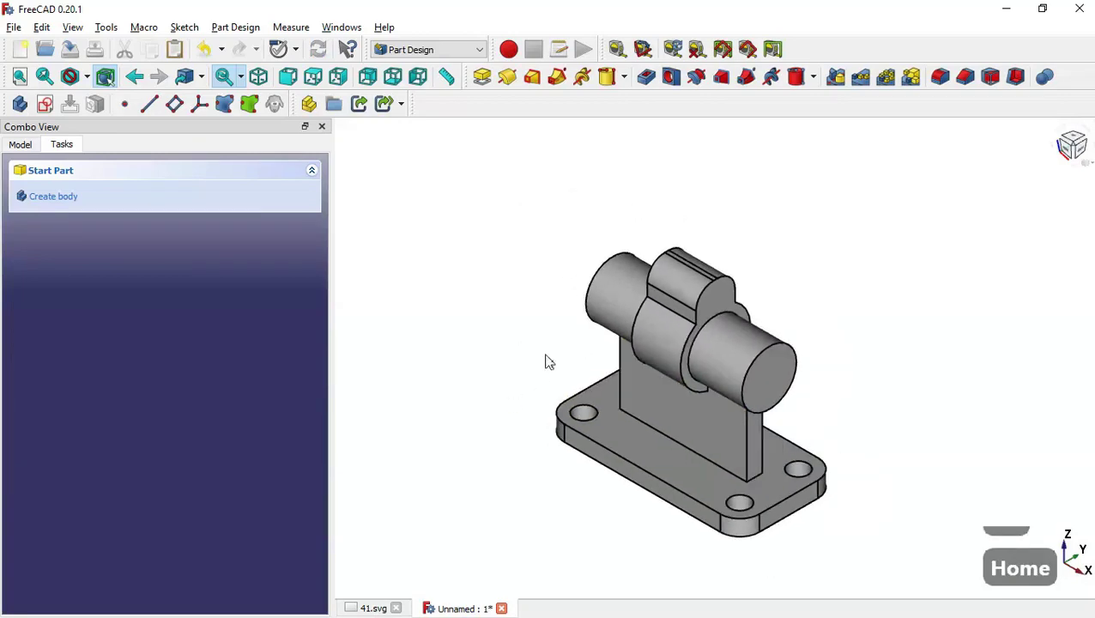
- Create a new sketch on the YZ plane and section the model view at the sketch plane
{"action": "left_click", "coordinate": [44, 104]}
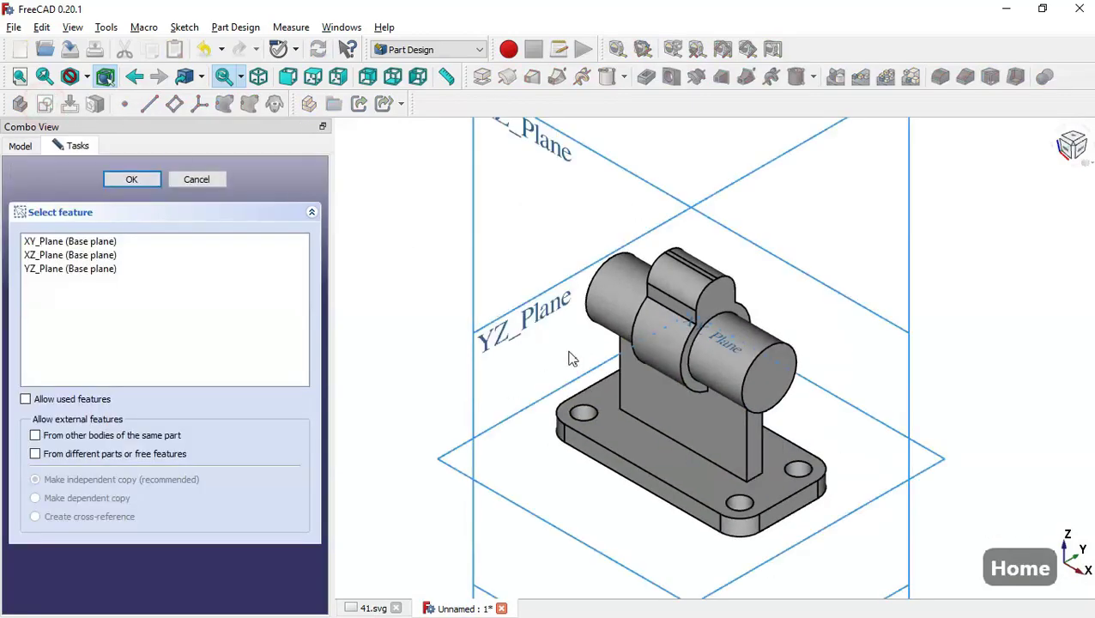
{"action": "left_click", "coordinate": [525, 320]}
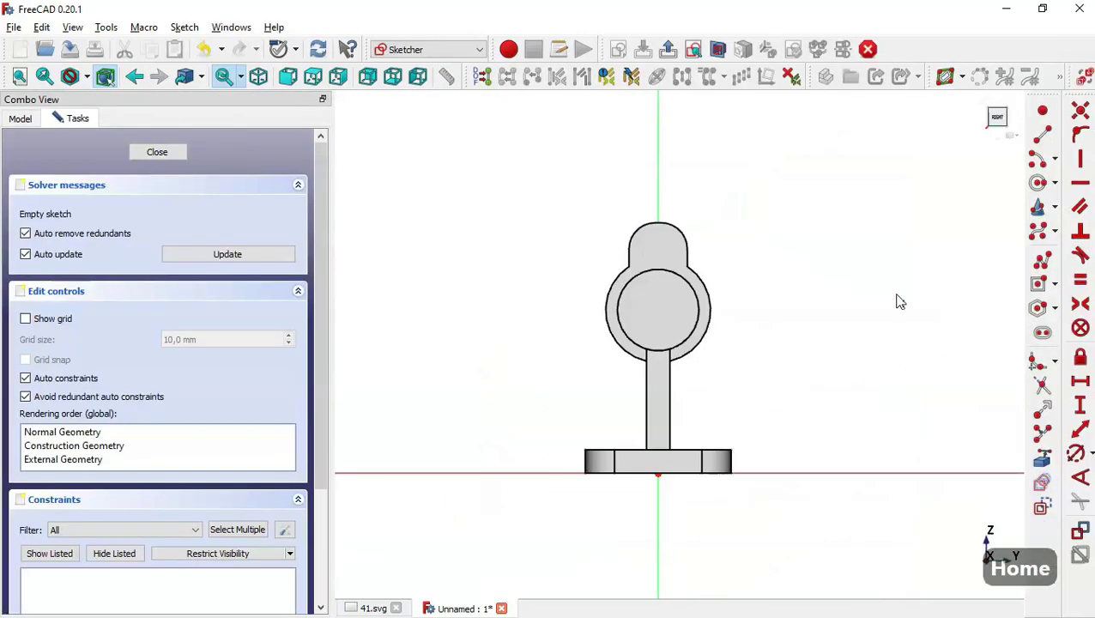
{"action": "key", "text": "Home"}
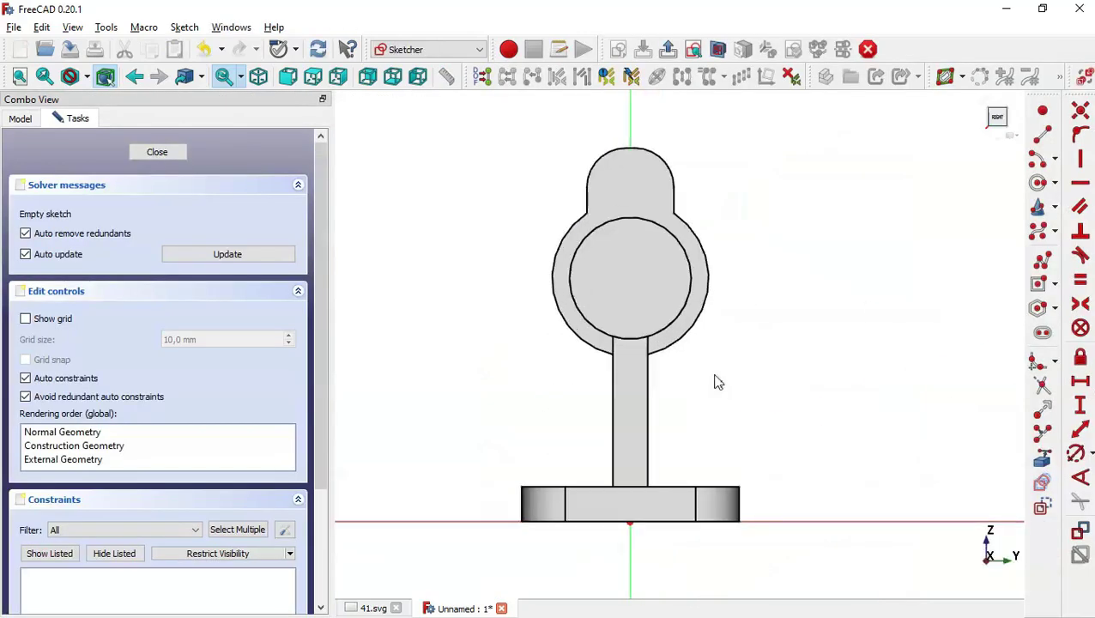
{"action": "left_click", "coordinate": [718, 50]}
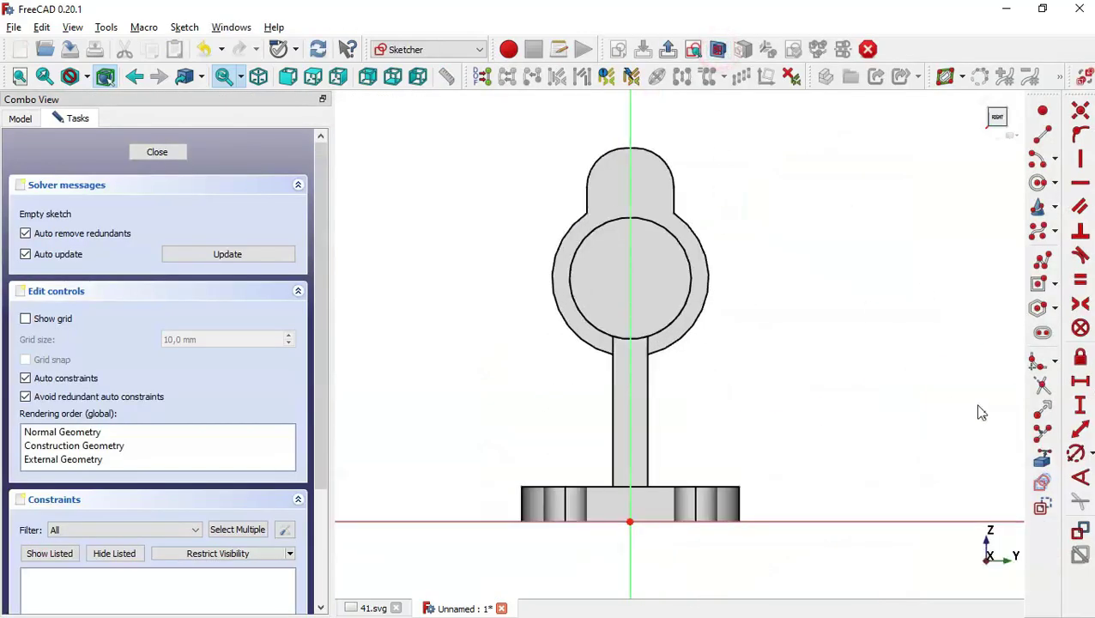
- Project the clamp's two outer arcs and the base plate's two vertical end edges into the sketch as external geometry
{"action": "left_click", "coordinate": [1041, 462]}
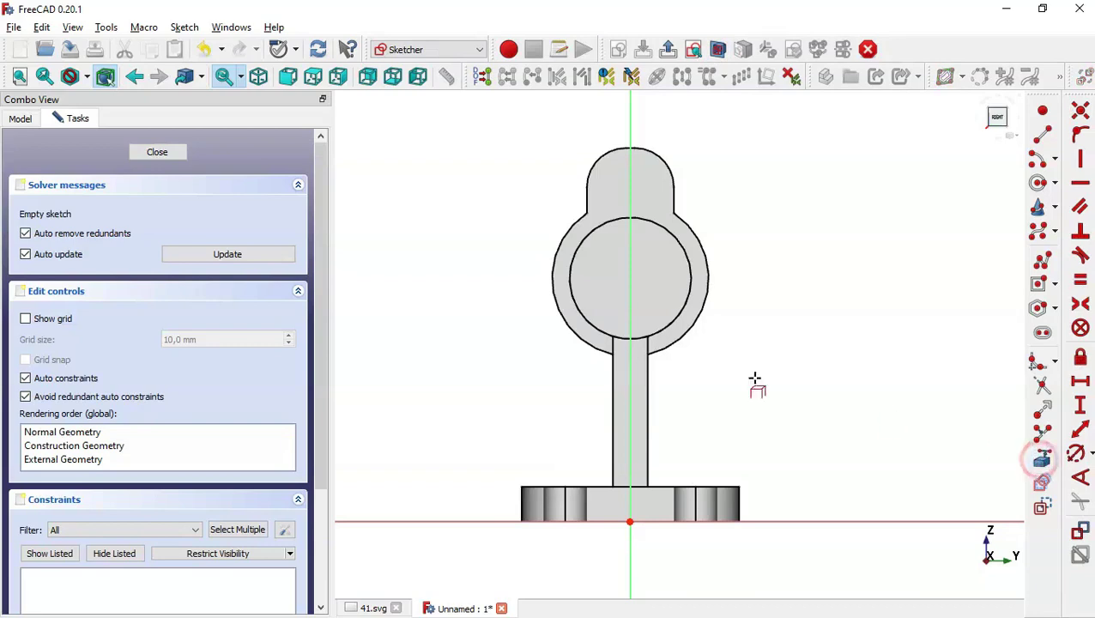
{"action": "left_click", "coordinate": [601, 352]}
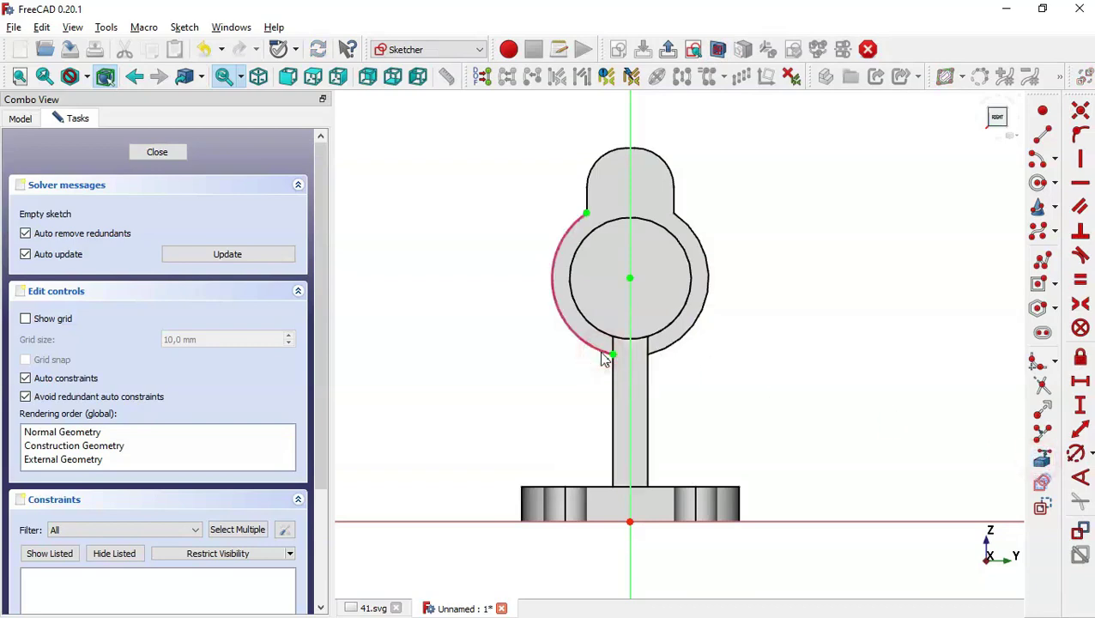
{"action": "left_click", "coordinate": [522, 502]}
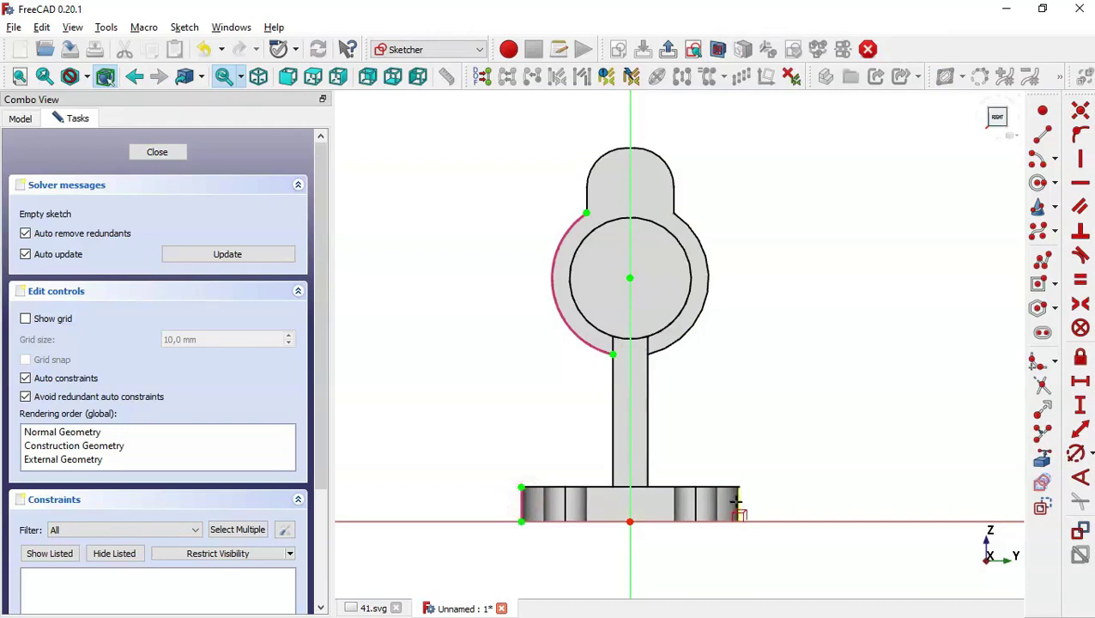
{"action": "left_click", "coordinate": [740, 501]}
{"action": "left_click", "coordinate": [702, 243]}
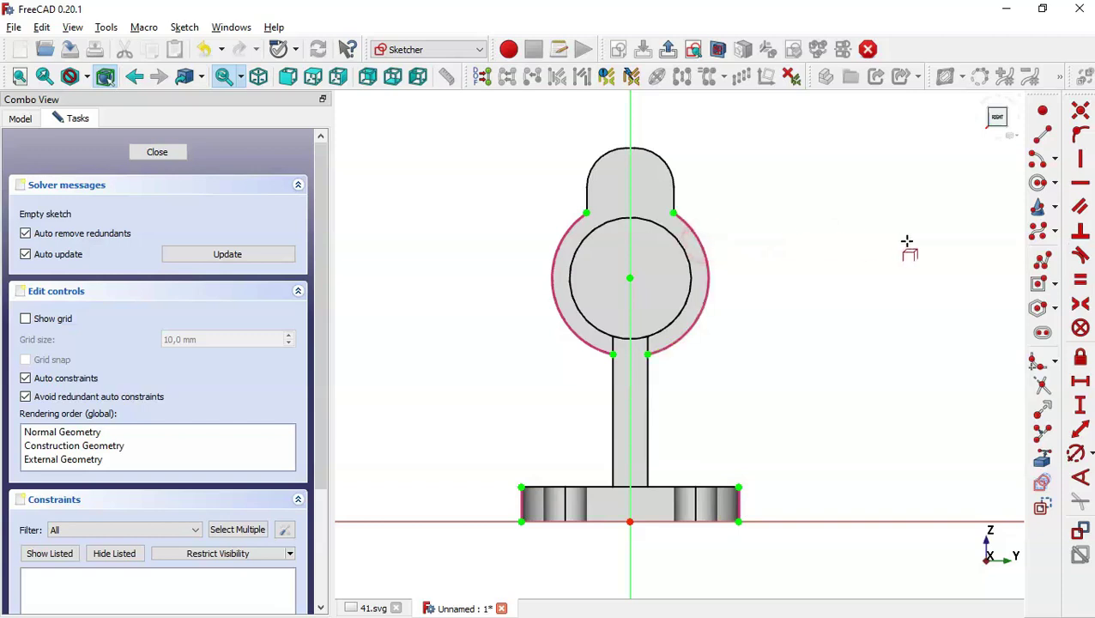
- Draw a closed four-sided polyline for the rib, joining the base plate's two upper corners to the clamp's two outer arcs
{"action": "left_click", "coordinate": [1044, 262]}
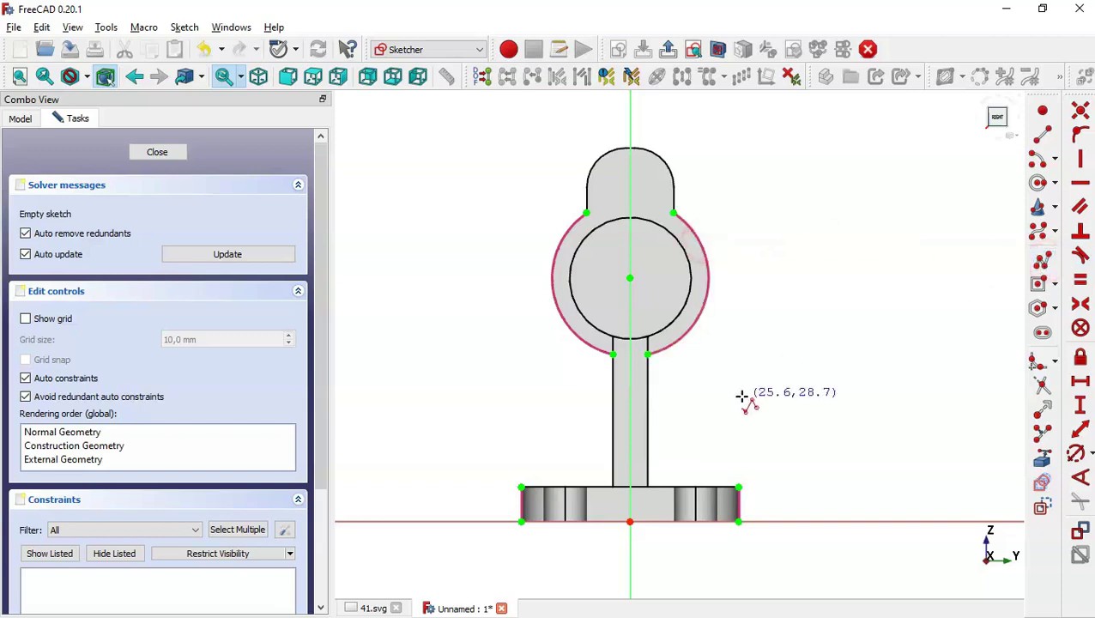
{"action": "left_click", "coordinate": [738, 487]}
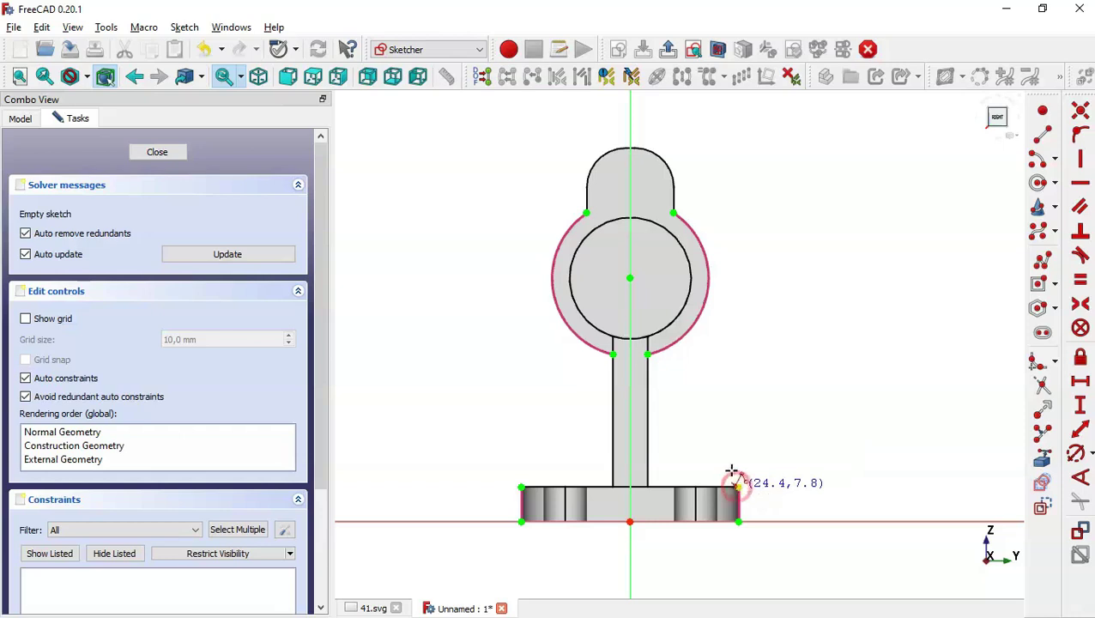
{"action": "left_click", "coordinate": [709, 272]}
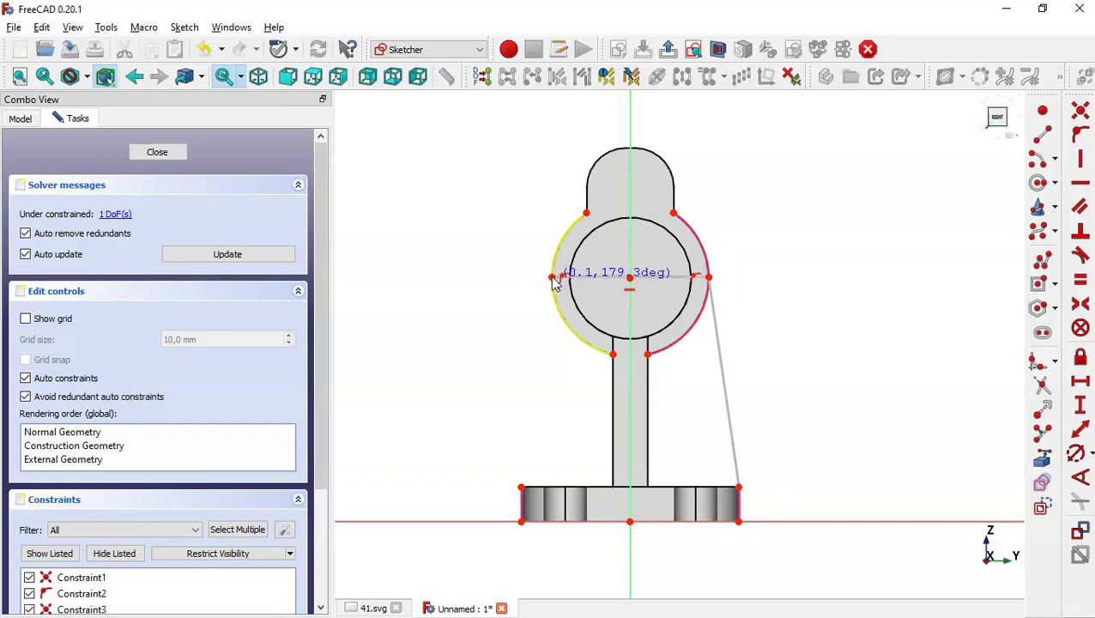
{"action": "left_click", "coordinate": [552, 276]}
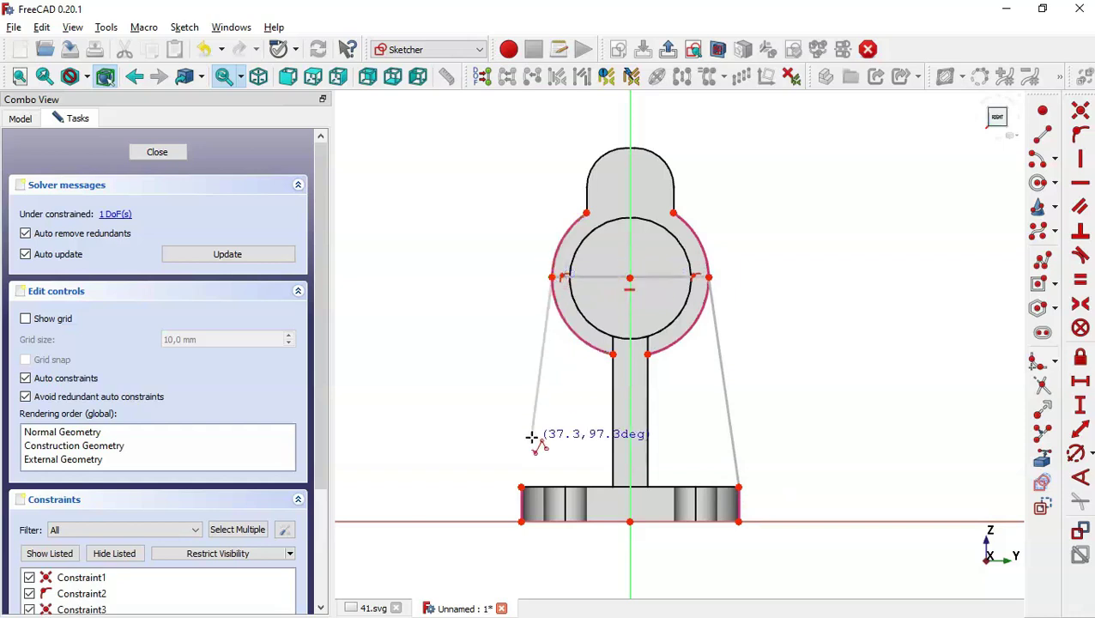
{"action": "left_click", "coordinate": [521, 486]}
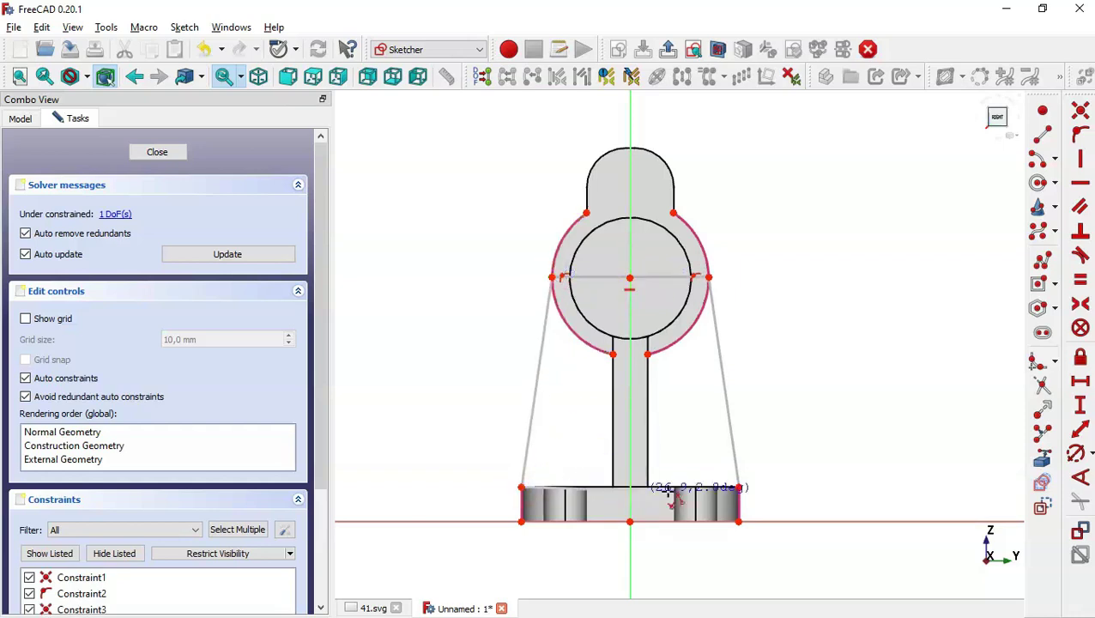
{"action": "left_click", "coordinate": [738, 486]}
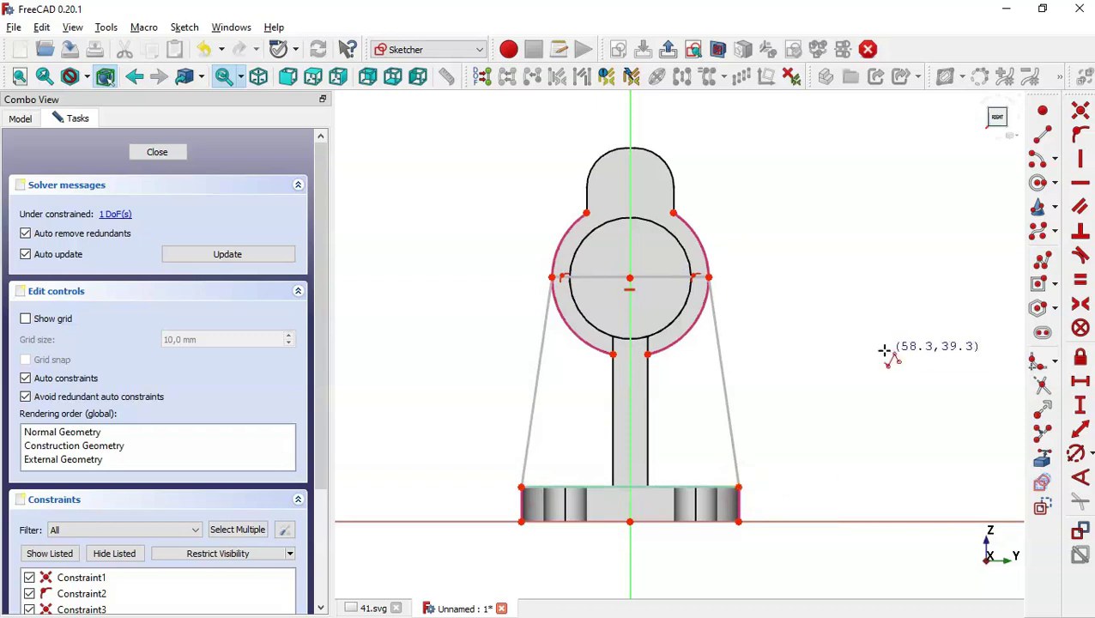
{"action": "key", "text": "Escape"}
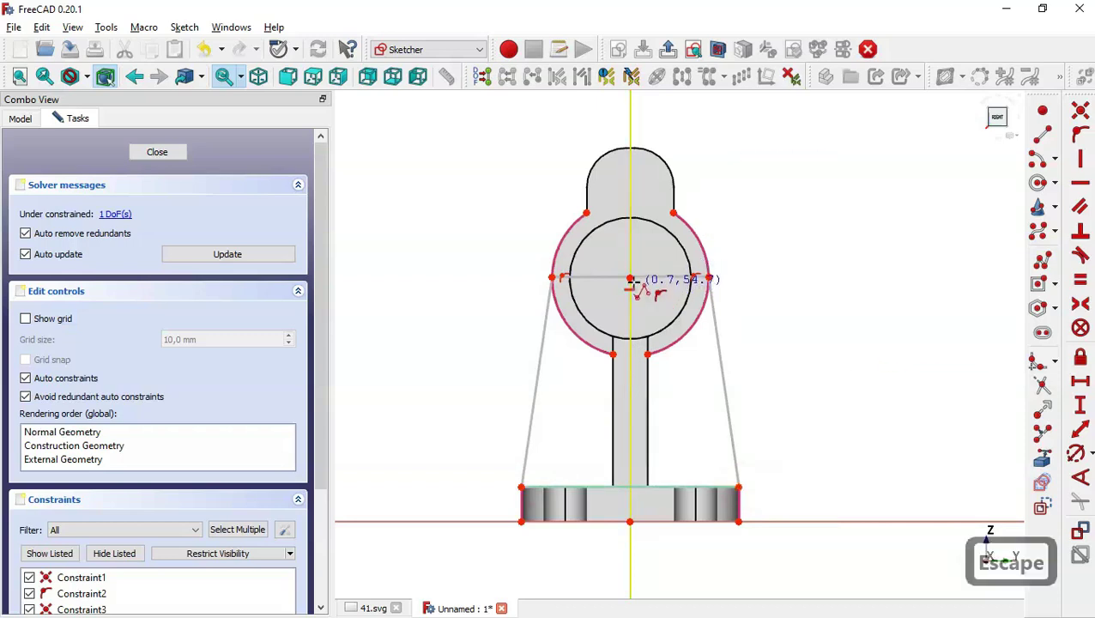
{"action": "key", "text": "Escape"}
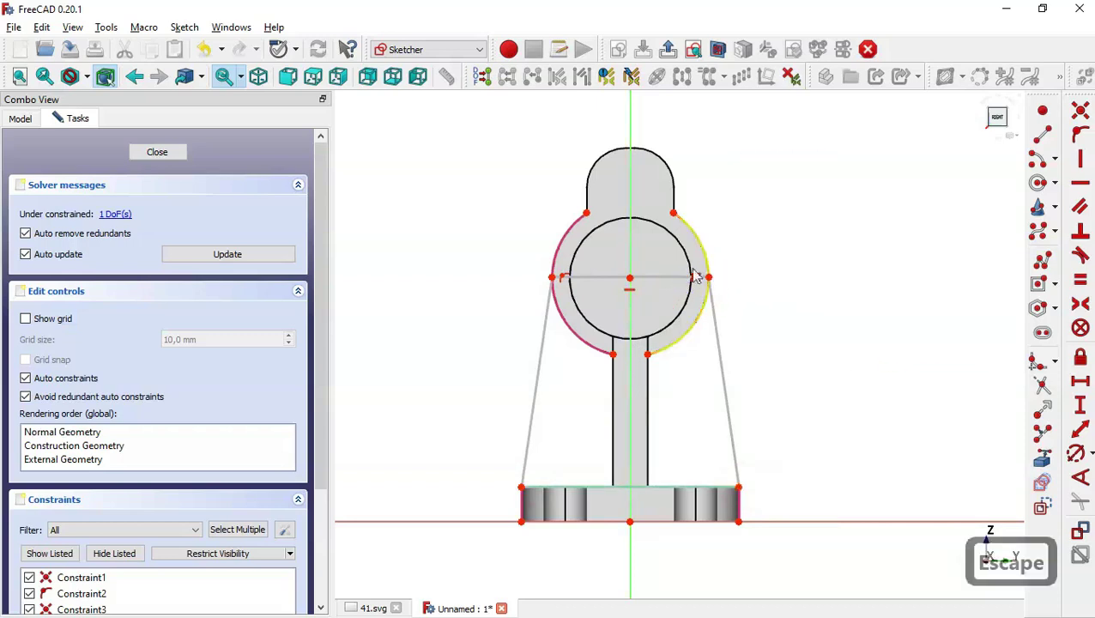
- Constrain the rib profile's upper corner on the +Y side horizontally in line with the cylinder's center point
{"action": "left_click", "coordinate": [629, 278]}
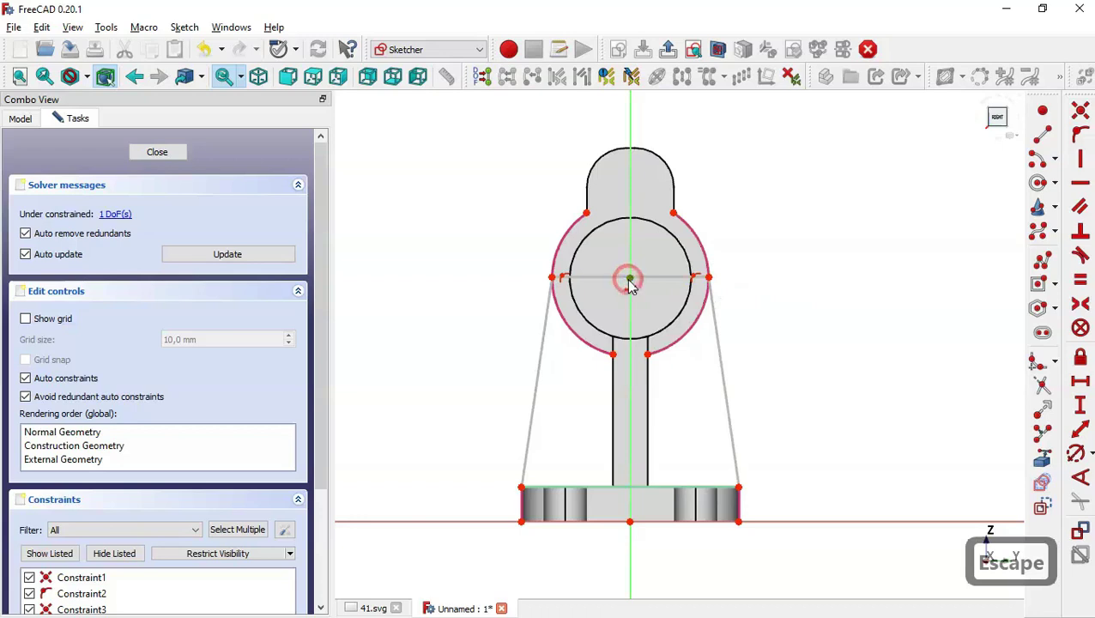
{"action": "left_click", "coordinate": [709, 279]}
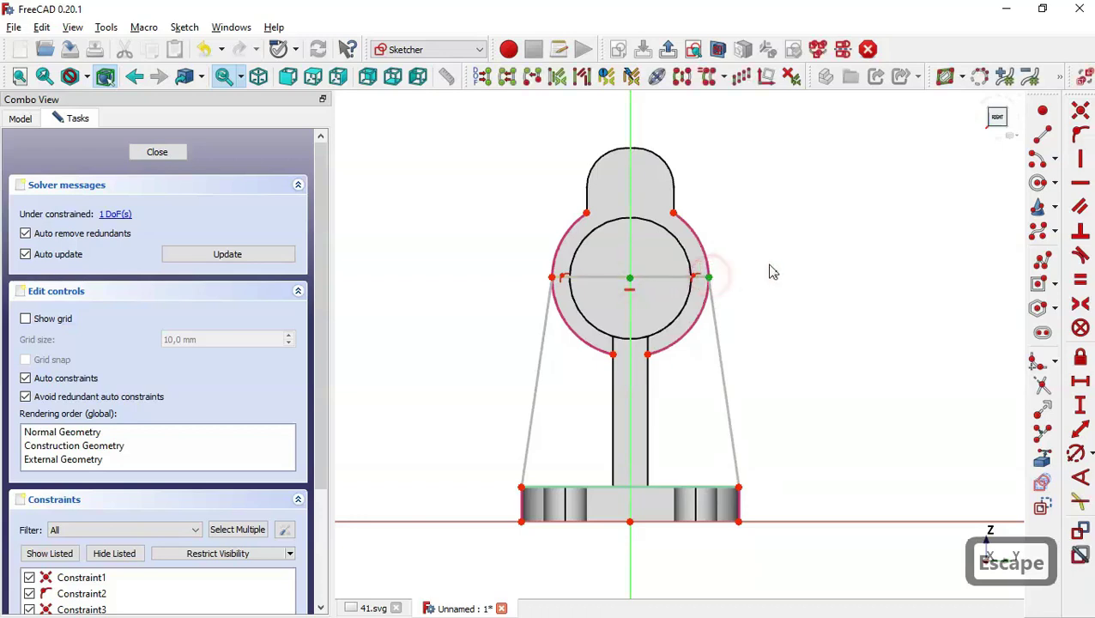
{"action": "left_click", "coordinate": [1080, 183]}
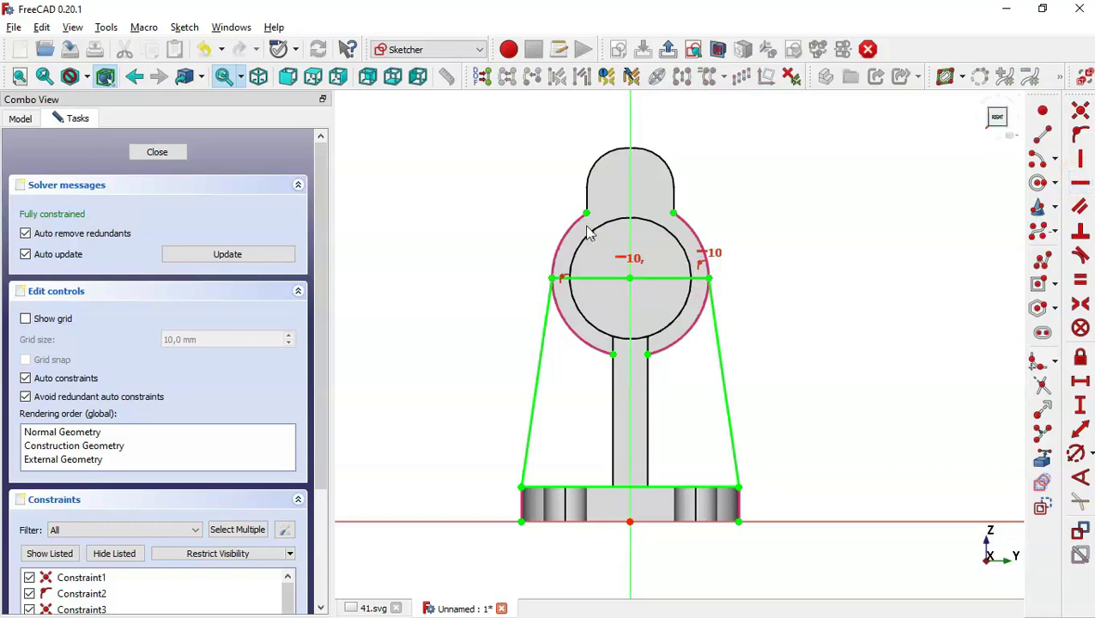
- Finish the rib sketch and pad it 8 mm, symmetric to the sketch plane
{"action": "left_click", "coordinate": [147, 152]}
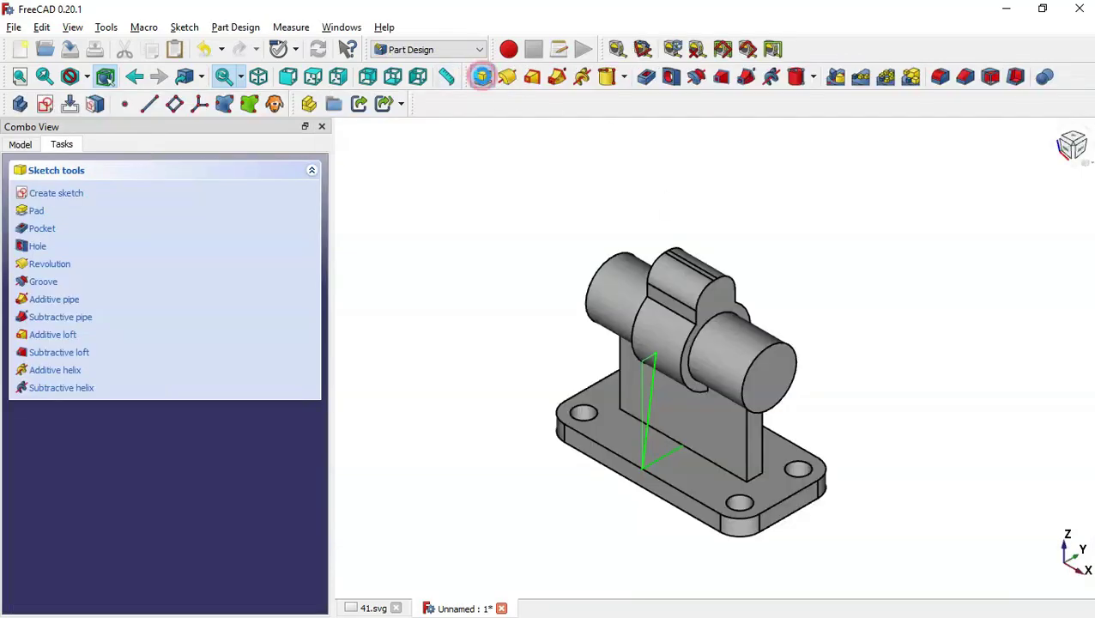
{"action": "left_click", "coordinate": [483, 78]}
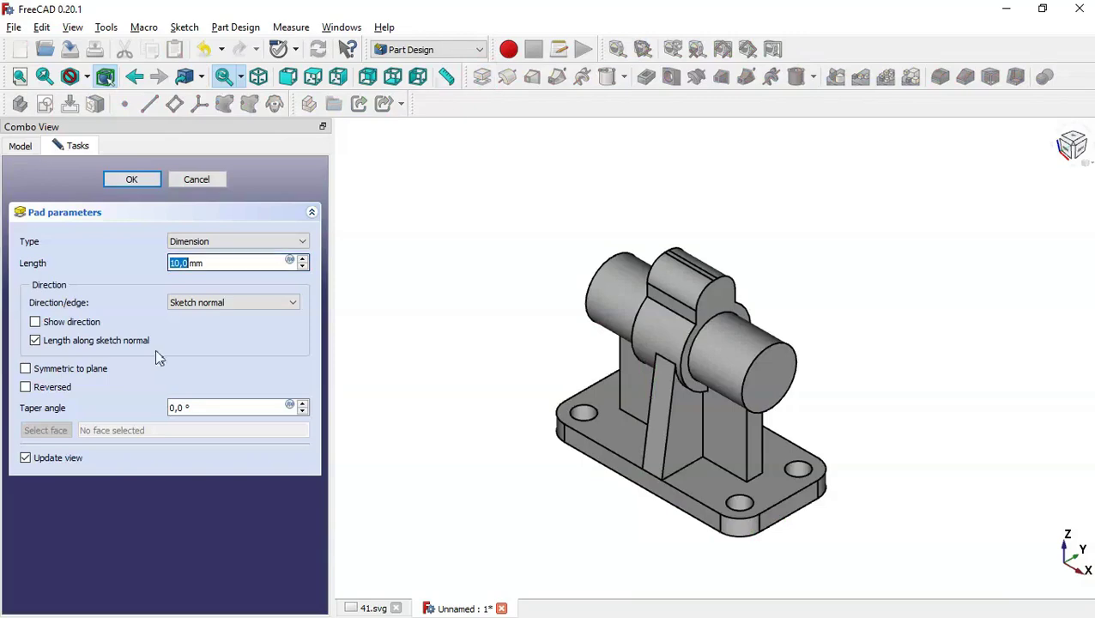
{"action": "left_click", "coordinate": [84, 371]}
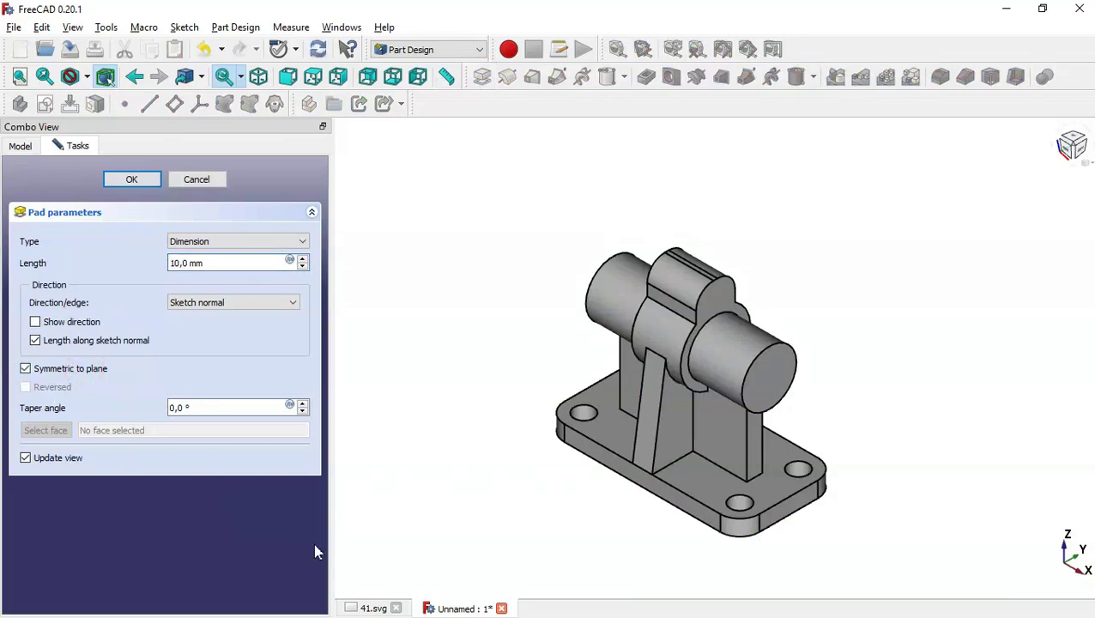
{"action": "left_click", "coordinate": [374, 608]}
{"action": "mouse_move", "coordinate": [855, 464]}
{"action": "left_mouse_down"}
{"action": "mouse_move", "coordinate": [683, 392]}
{"action": "mouse_move", "coordinate": [599, 391]}
{"action": "mouse_move", "coordinate": [825, 417]}
{"action": "left_mouse_up"}
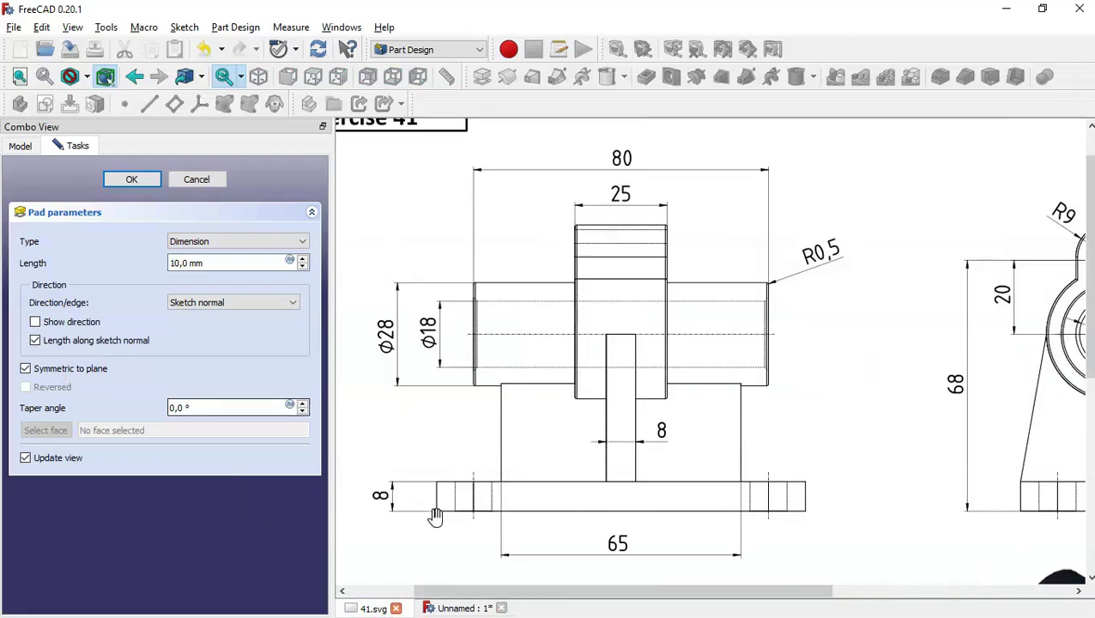
{"action": "left_click", "coordinate": [460, 608]}
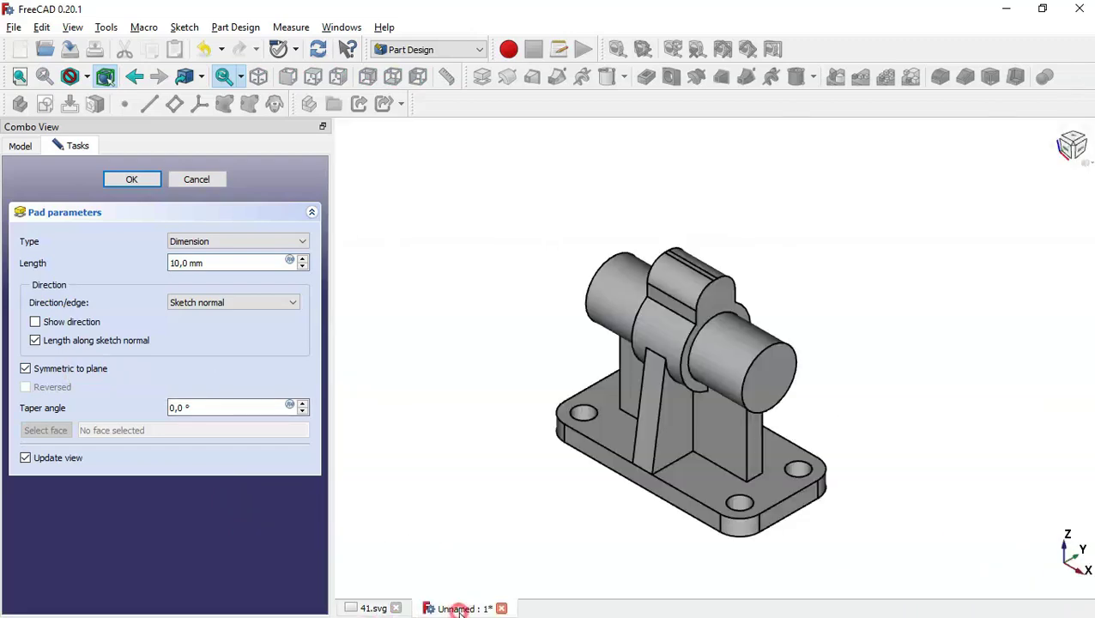
{"action": "double_click", "coordinate": [228, 260]}
{"action": "type", "text": "8"}
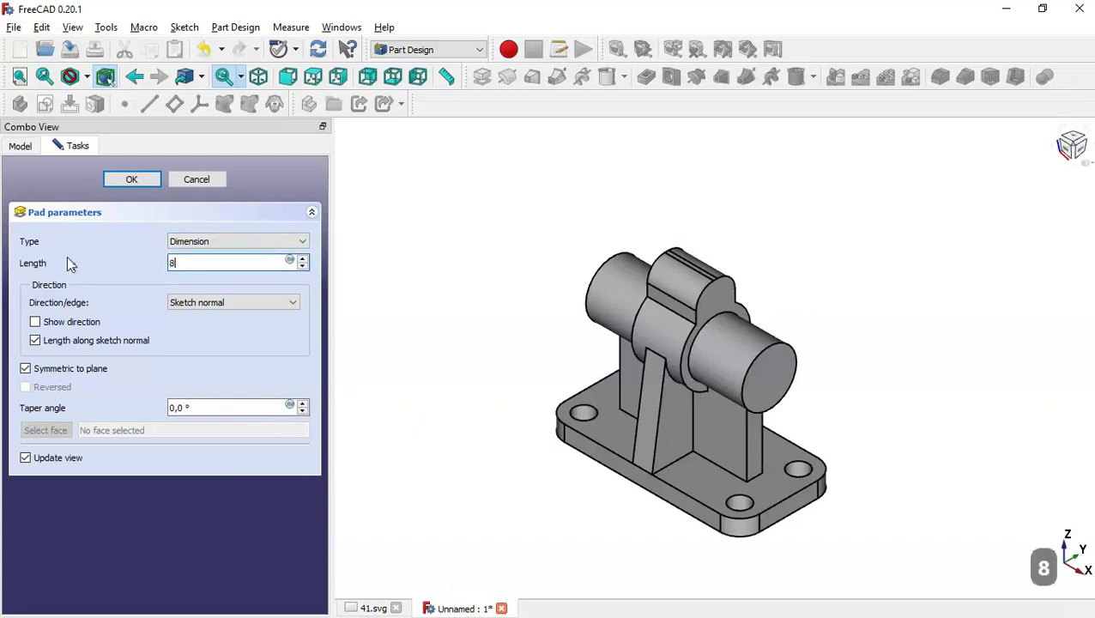
{"action": "left_click", "coordinate": [133, 179]}
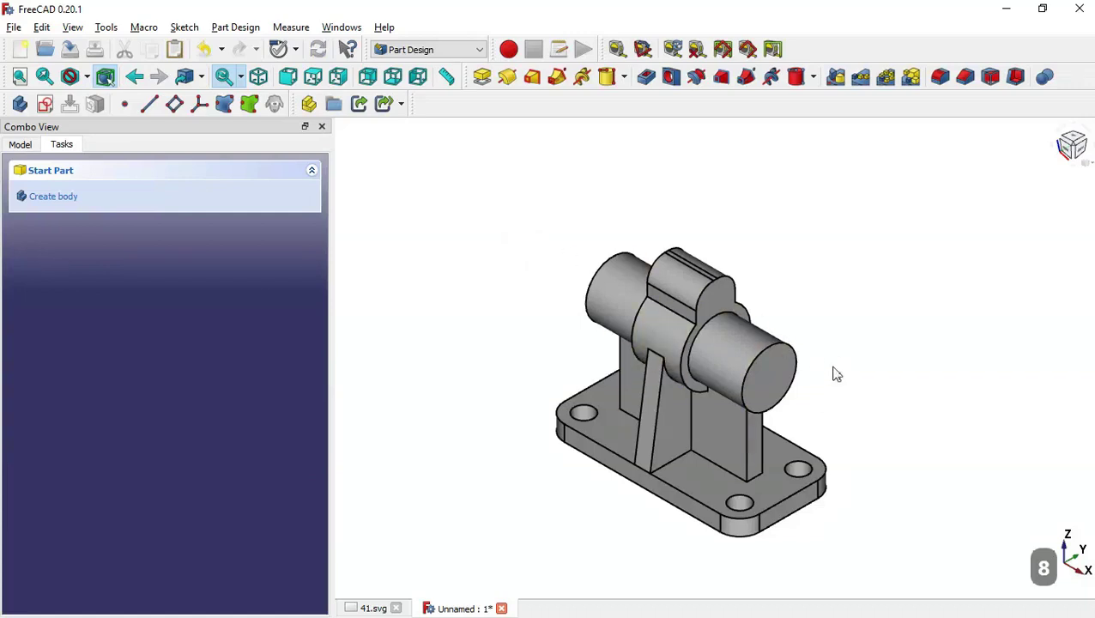
- Create a sketch on the cylinder's +X end face and project its circular edge as external geometry
{"action": "left_click", "coordinate": [370, 608]}
{"action": "scroll", "coordinate": [701, 447], "scroll_direction": "down", "scroll_amount": 2}
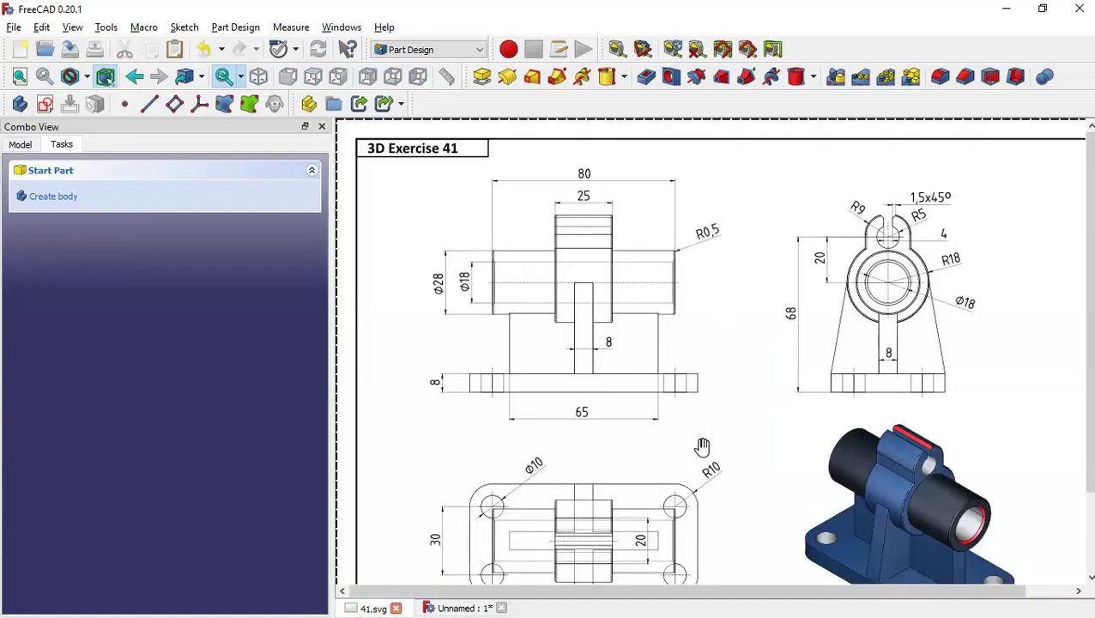
{"action": "mouse_move", "coordinate": [701, 447]}
{"action": "left_mouse_down"}
{"action": "mouse_move", "coordinate": [726, 391]}
{"action": "mouse_move", "coordinate": [724, 360]}
{"action": "left_mouse_up"}
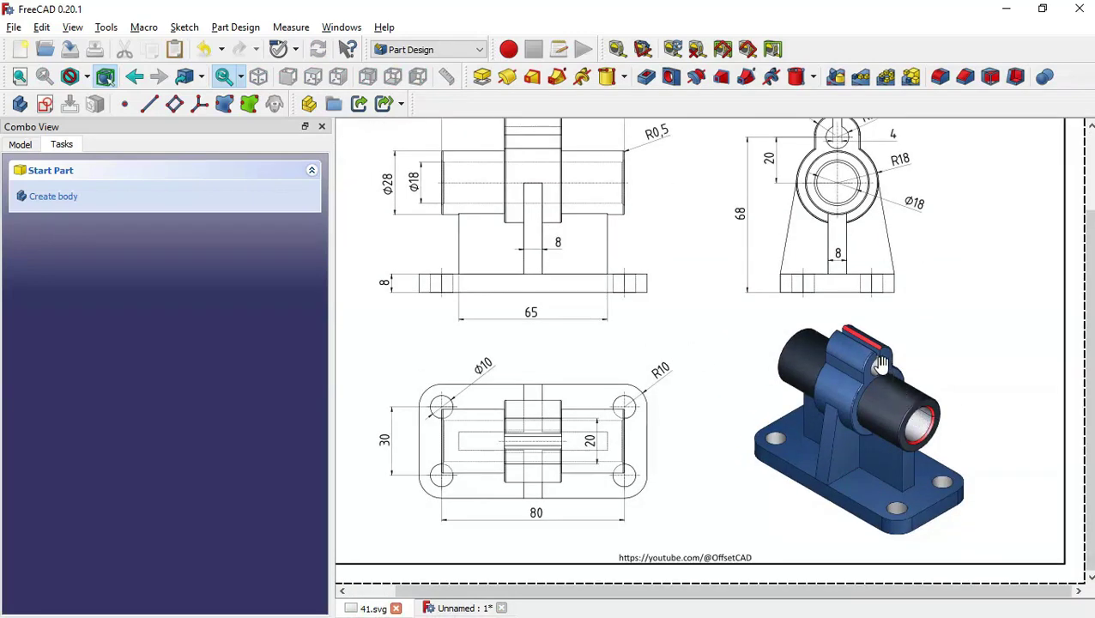
{"action": "left_click", "coordinate": [461, 609]}
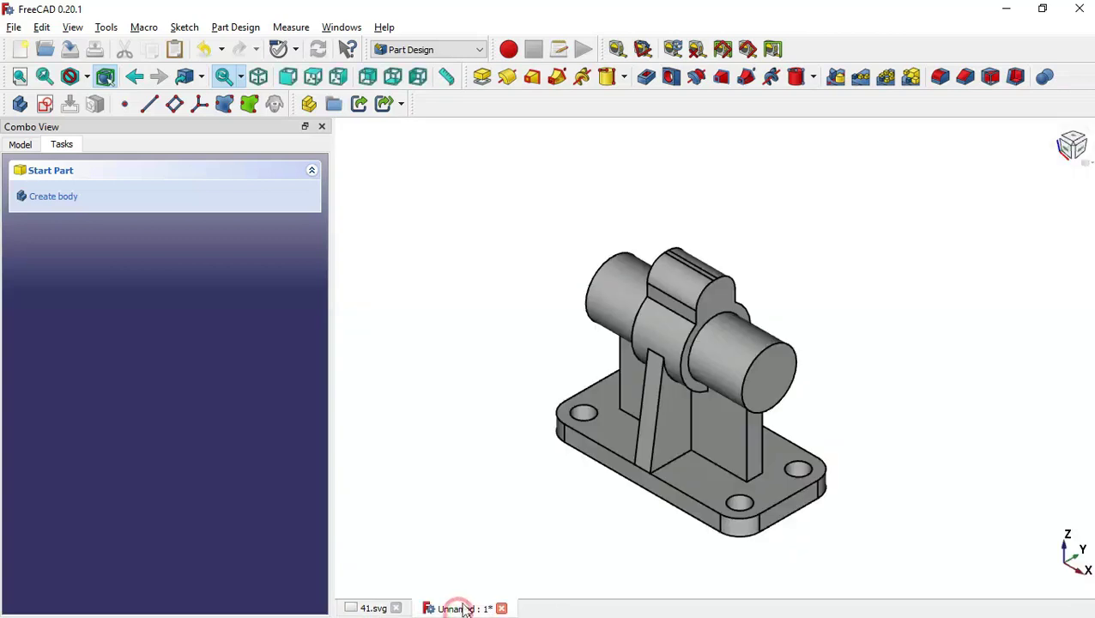
{"action": "left_click", "coordinate": [768, 382]}
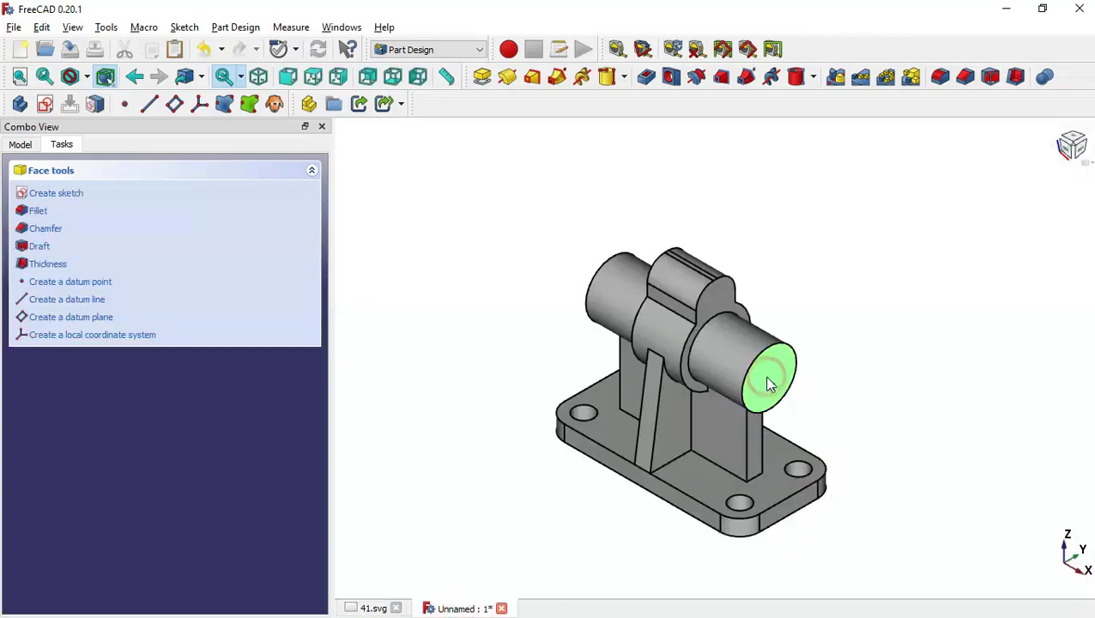
{"action": "left_click", "coordinate": [45, 104]}
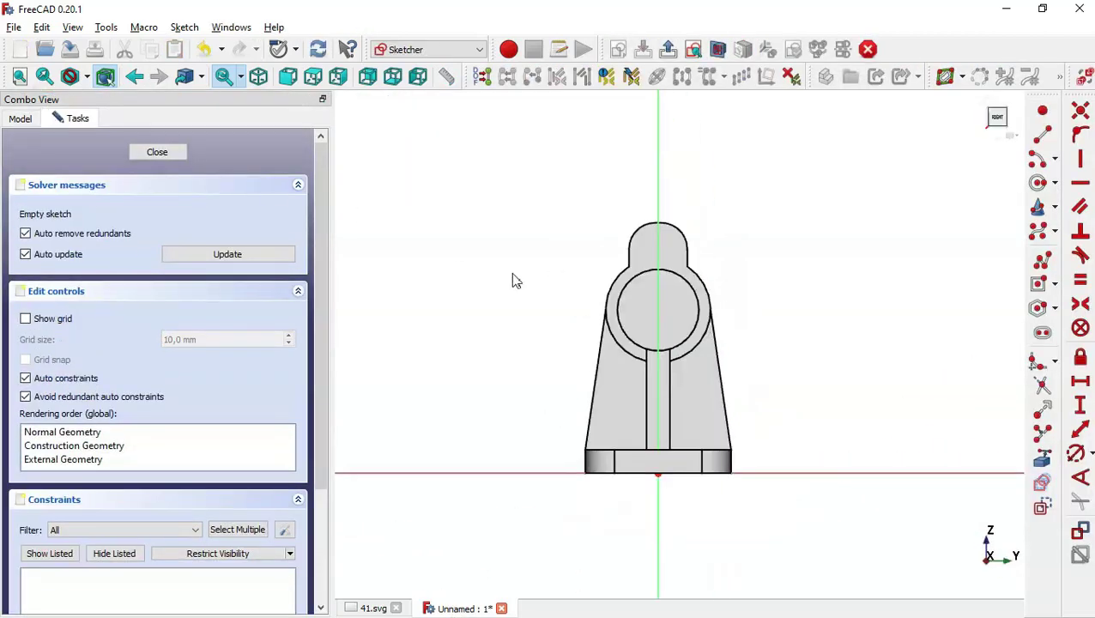
{"action": "scroll", "coordinate": [679, 285], "scroll_direction": "up", "scroll_amount": 2}
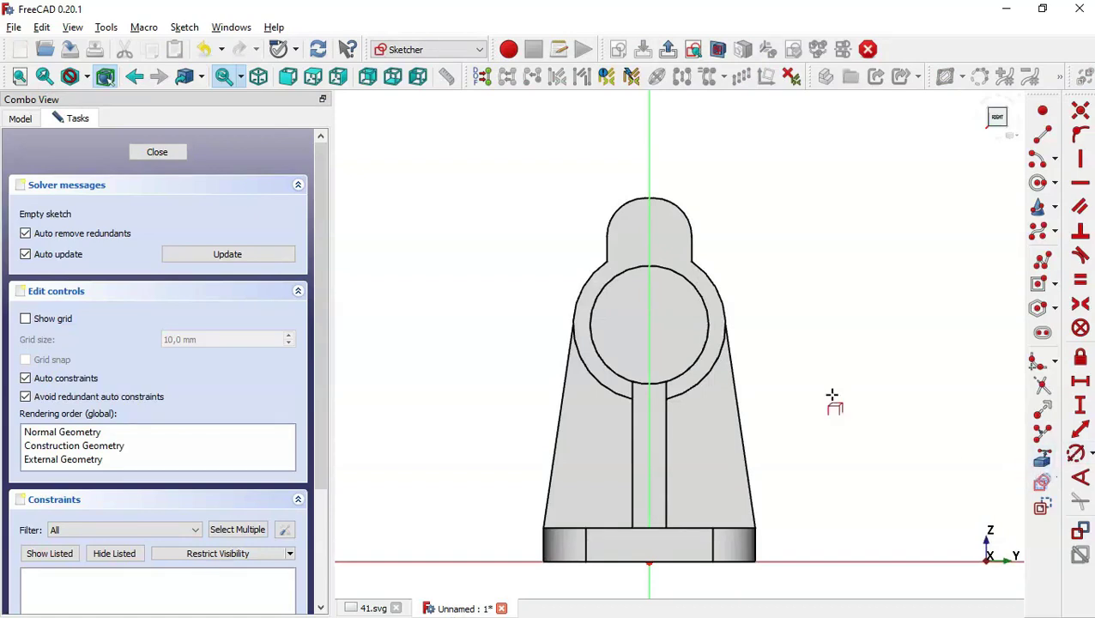
{"action": "left_click", "coordinate": [699, 354]}
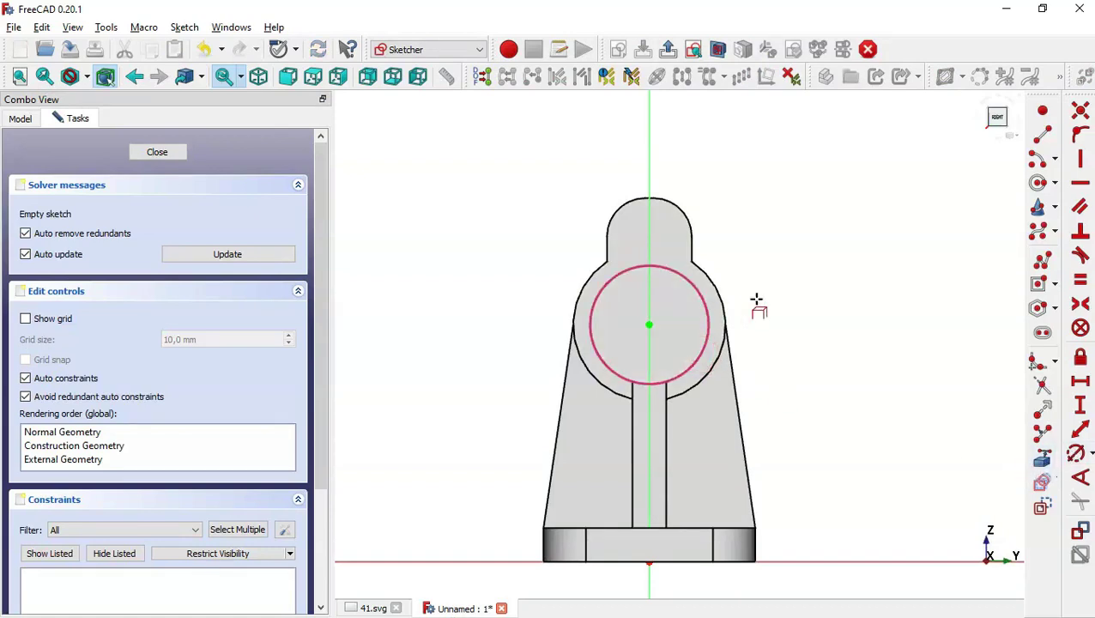
- Draw a circle about 18 mm in diameter on the cylinder's center and a larger one centered on the vertical axis within the clamp's upper lobe
{"action": "left_click", "coordinate": [1038, 184]}
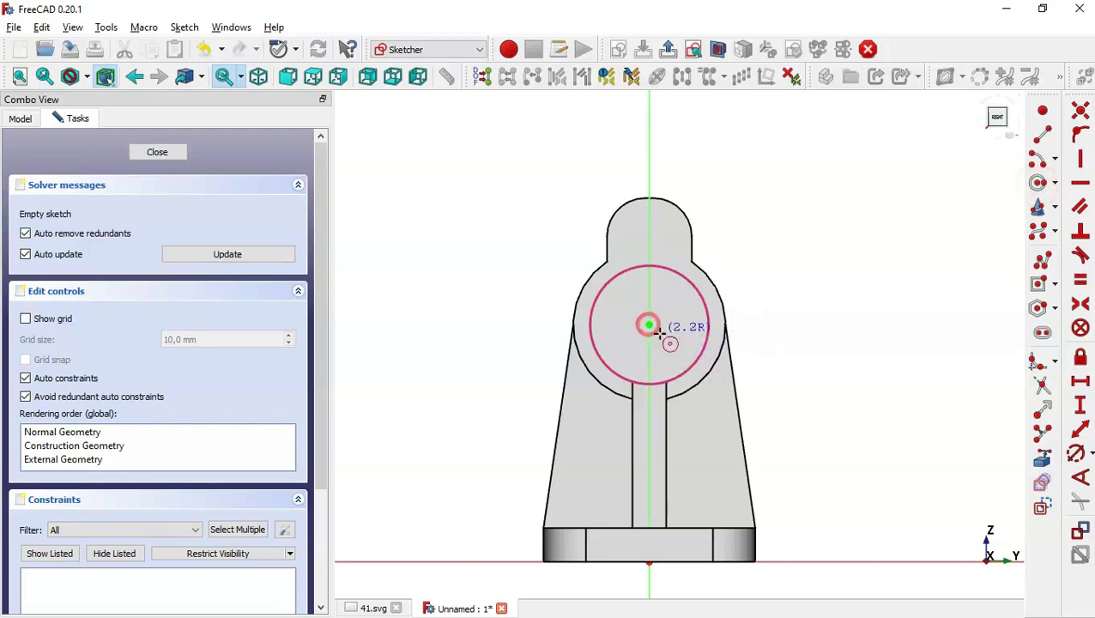
{"action": "left_click", "coordinate": [649, 323]}
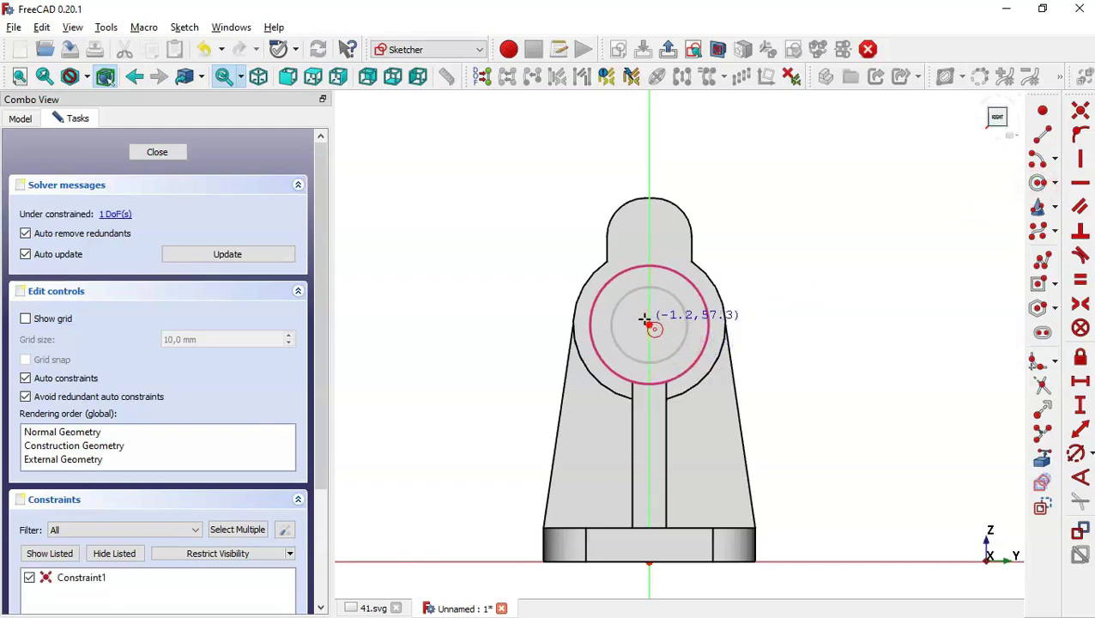
{"action": "left_click", "coordinate": [650, 228]}
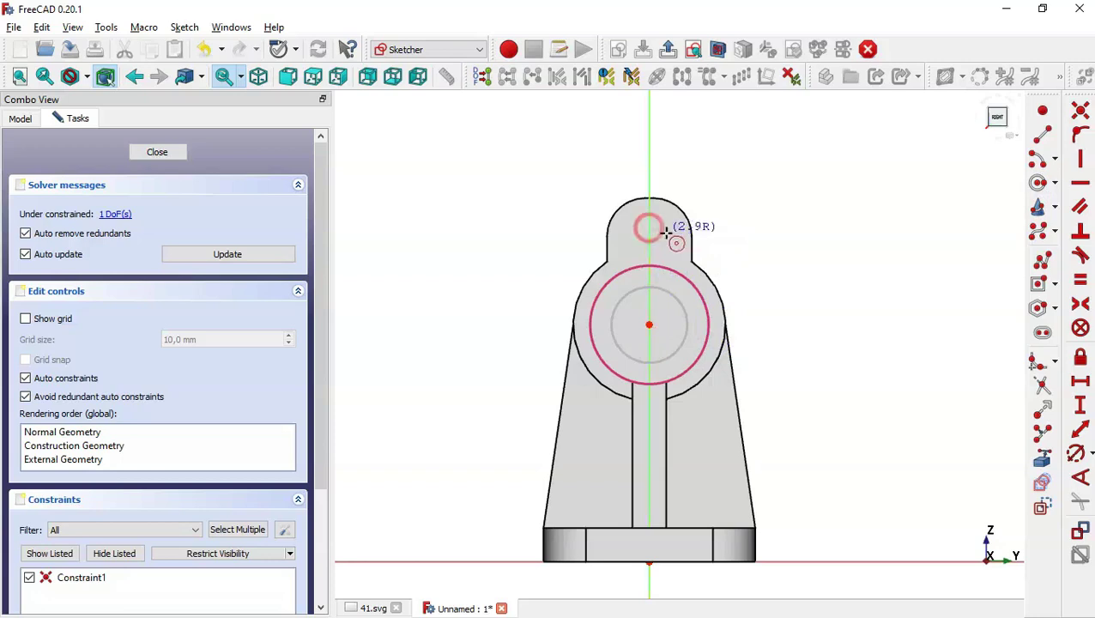
{"action": "left_click", "coordinate": [726, 227]}
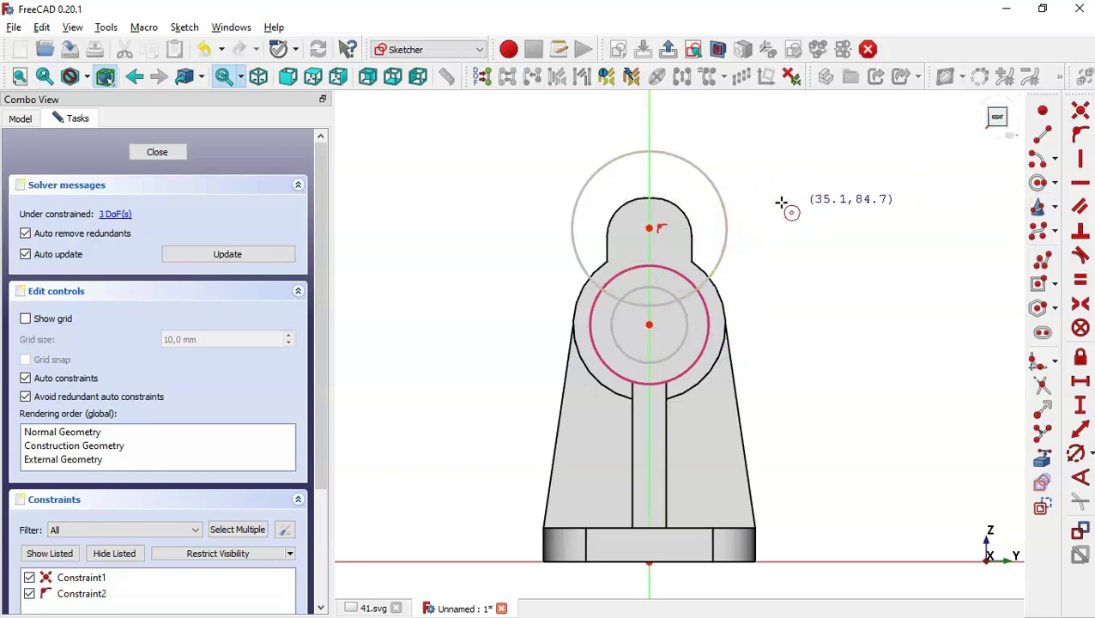
{"action": "key", "text": "Escape"}
- Following the 41.svg drawing, constrain the central circle's diameter to 18 mm and the upper circle's diameter to 10 mm
{"action": "left_click", "coordinate": [367, 608]}
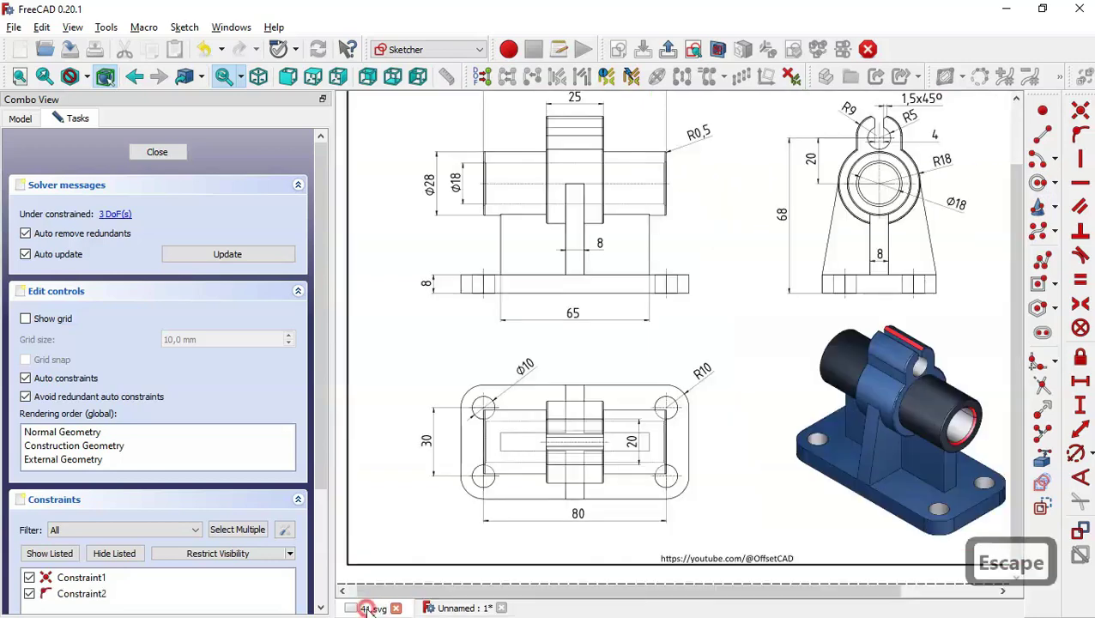
{"action": "mouse_move", "coordinate": [786, 419]}
{"action": "left_mouse_down"}
{"action": "mouse_move", "coordinate": [720, 473]}
{"action": "mouse_move", "coordinate": [668, 491]}
{"action": "left_mouse_up"}
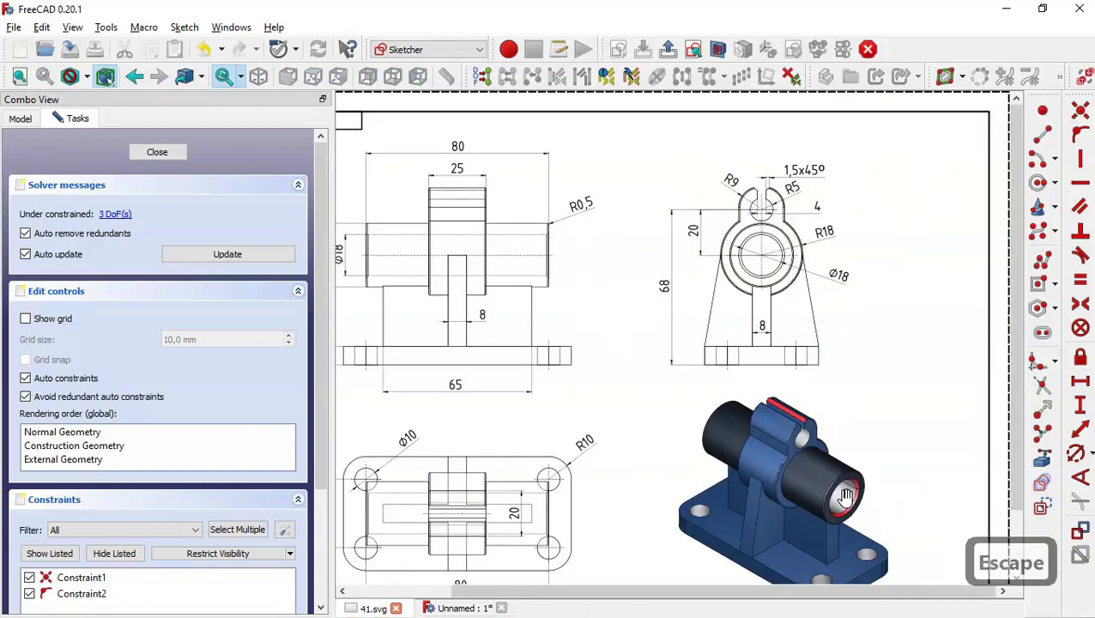
{"action": "scroll", "coordinate": [803, 219], "scroll_direction": "up", "scroll_amount": 2}
{"action": "left_click_drag", "start_coordinate": [858, 227], "coordinate": [826, 333]}
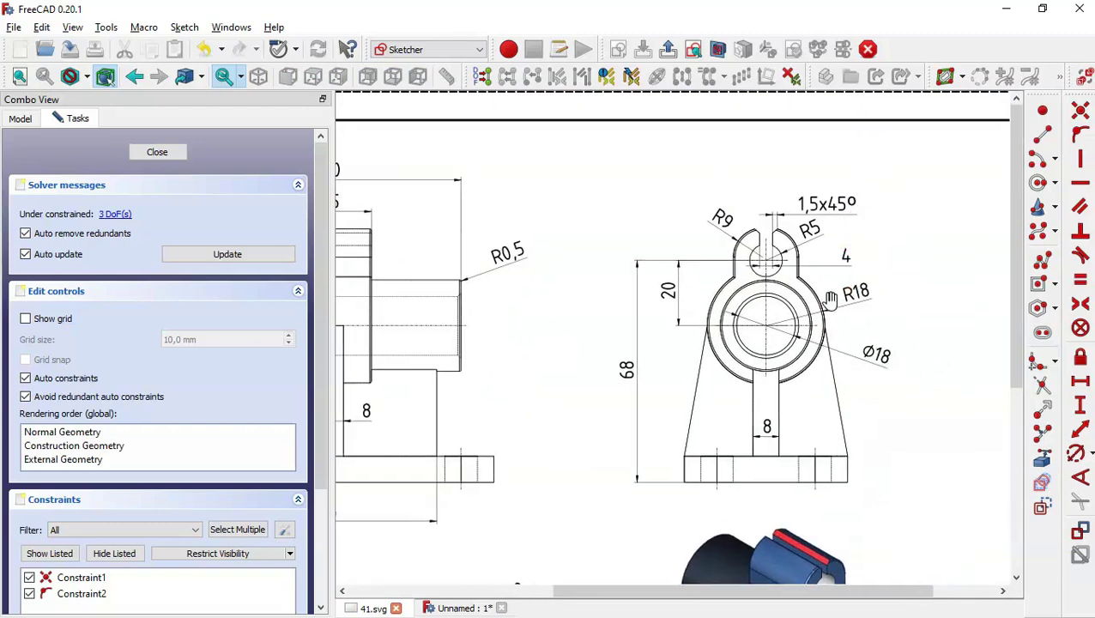
{"action": "scroll", "coordinate": [813, 279], "scroll_direction": "up", "scroll_amount": 2}
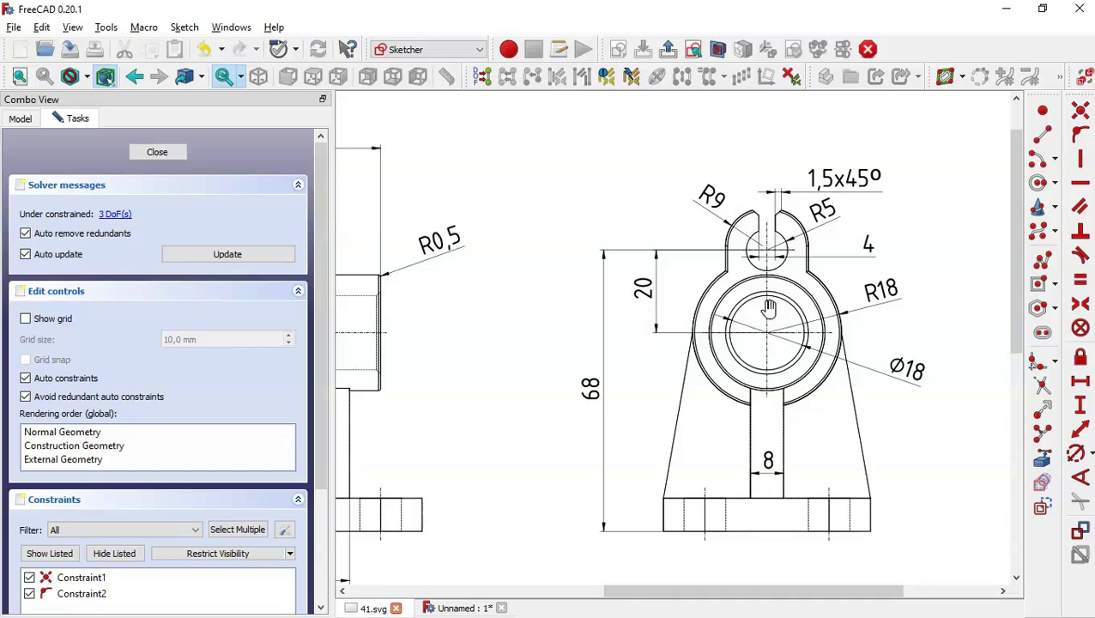
{"action": "left_click", "coordinate": [460, 607]}
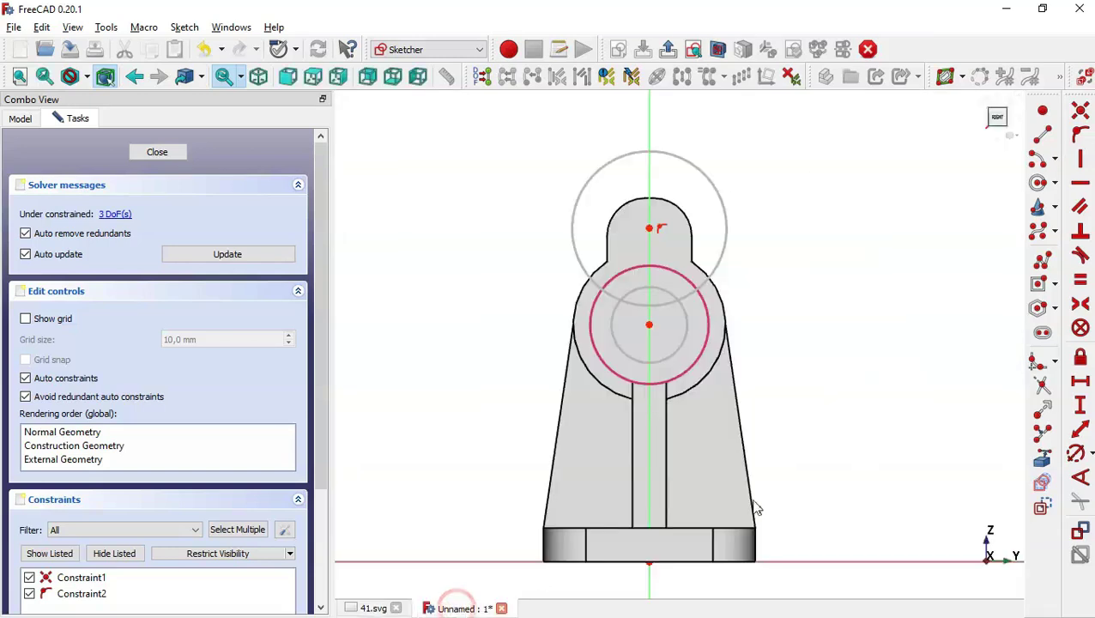
{"action": "left_click", "coordinate": [1077, 454]}
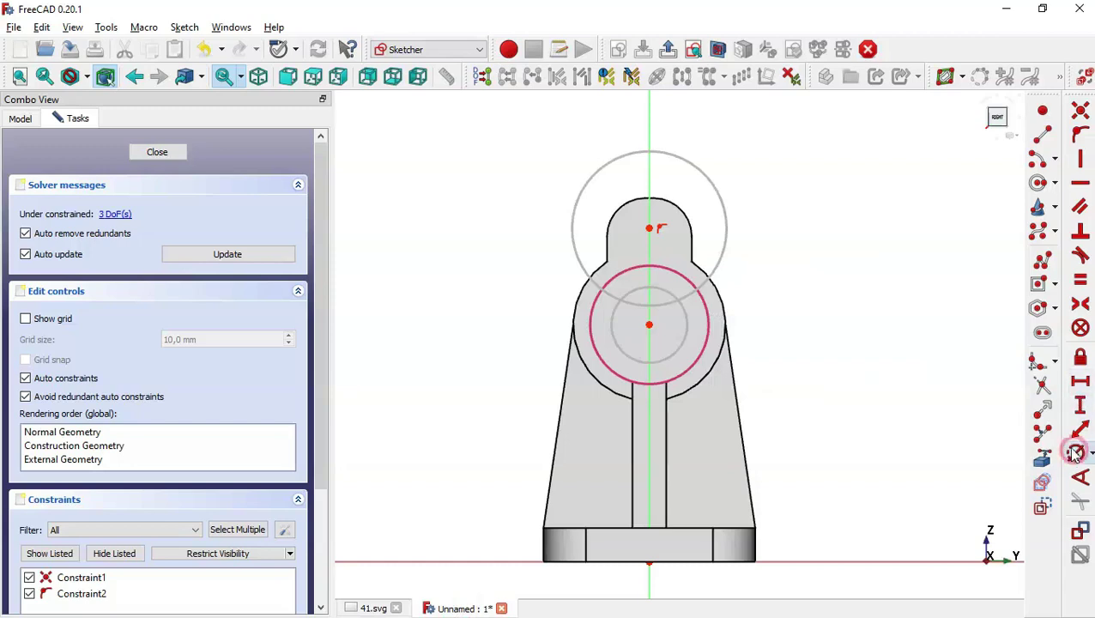
{"action": "left_click", "coordinate": [691, 327]}
{"action": "type", "text": "18"}
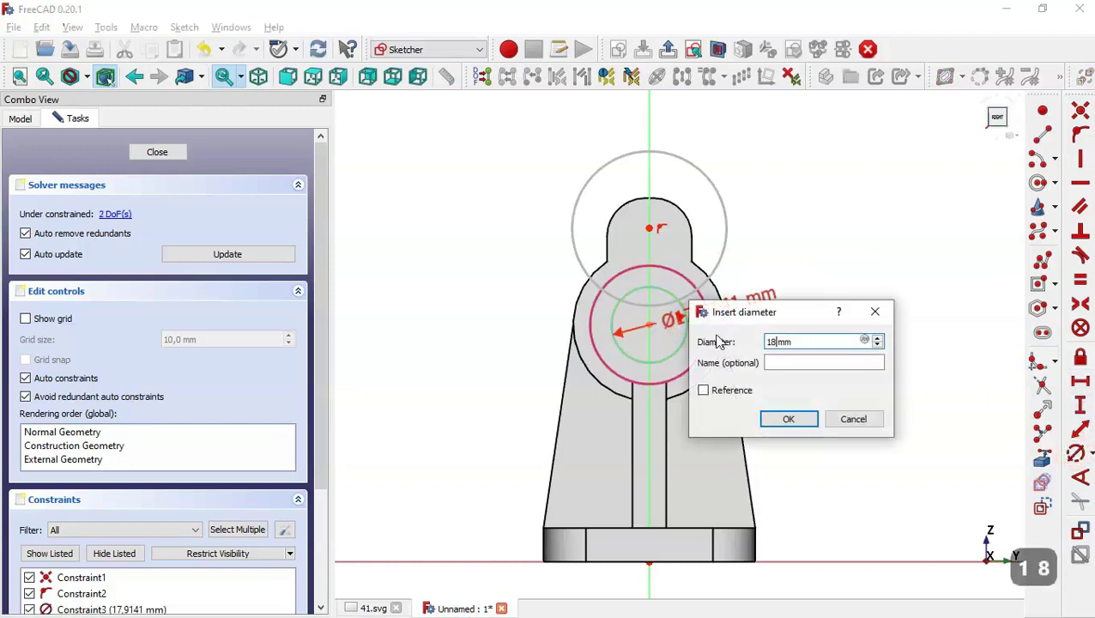
{"action": "key", "text": "Return"}
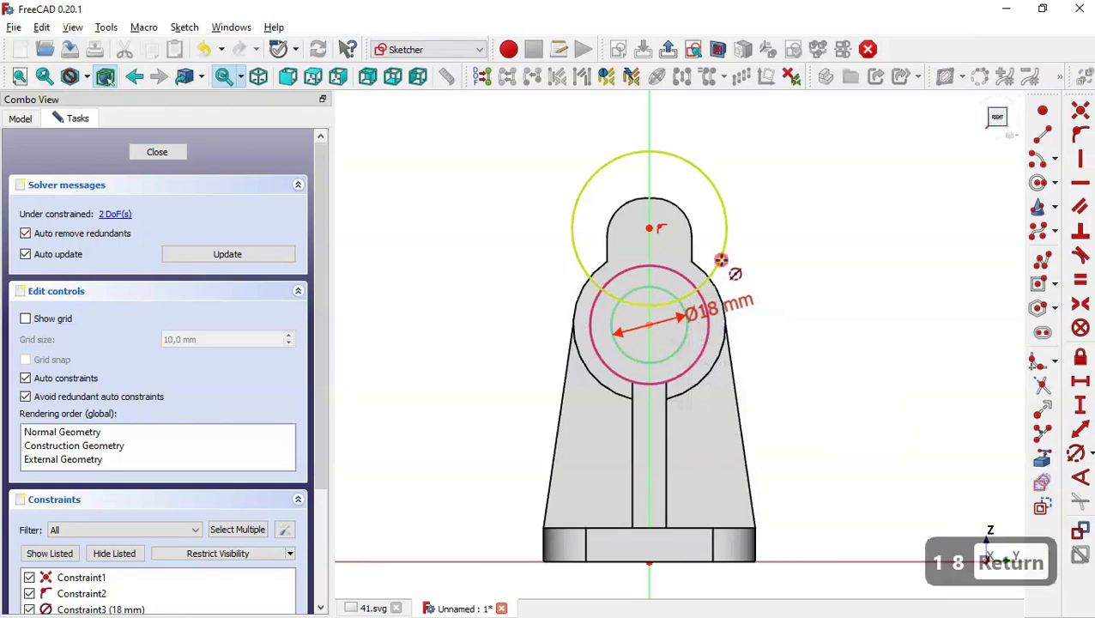
{"action": "left_click", "coordinate": [720, 259]}
{"action": "type", "text": "10"}
{"action": "key", "text": "Return"}
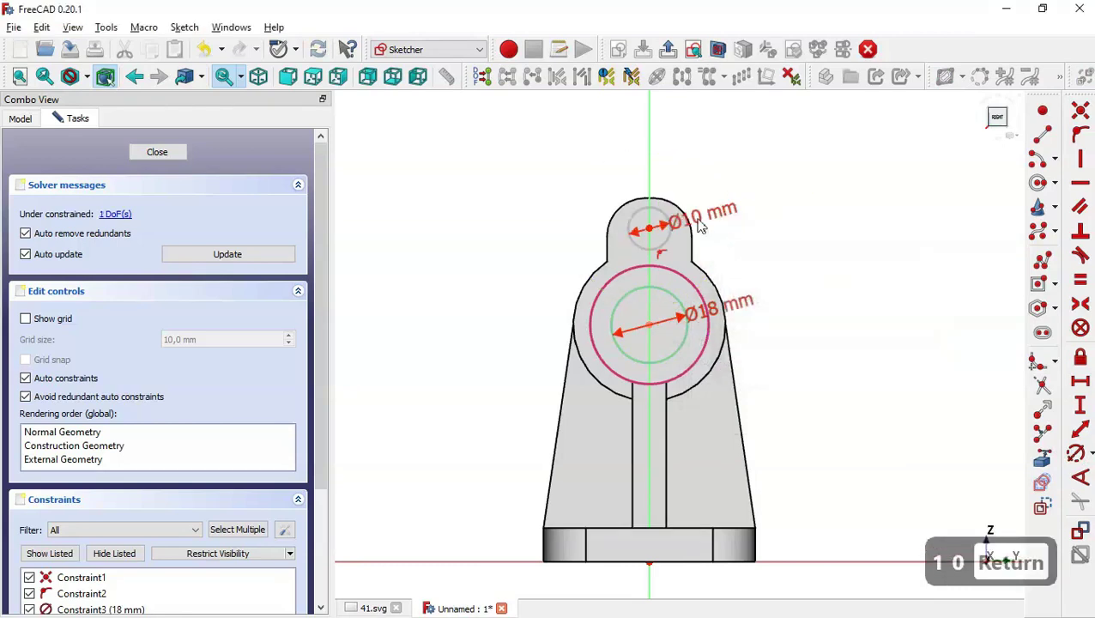
- Set the vertical distance between the two circle centers to 20 mm and finish the sketch
{"action": "left_click", "coordinate": [1082, 403]}
{"action": "left_click", "coordinate": [648, 324]}
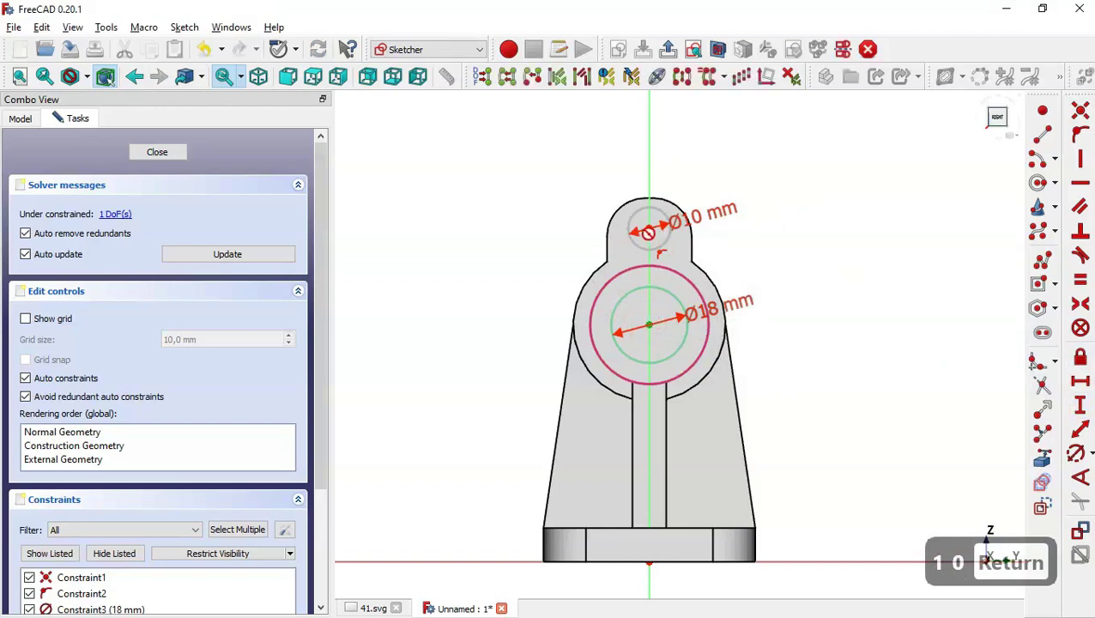
{"action": "left_click", "coordinate": [649, 227]}
{"action": "type", "text": "20"}
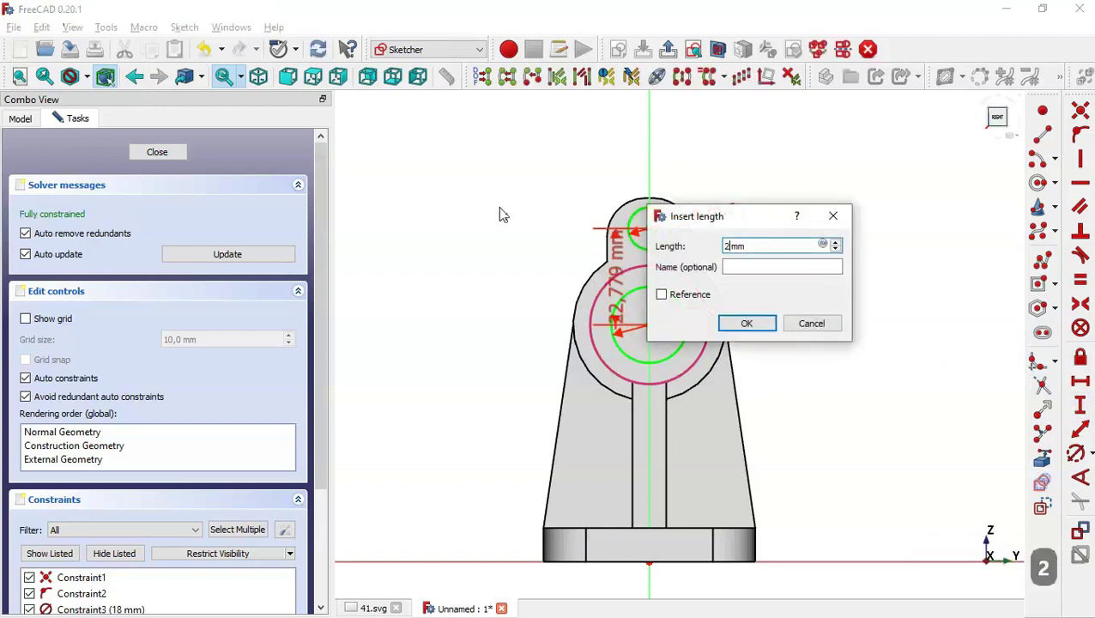
{"action": "key", "text": "Return"}
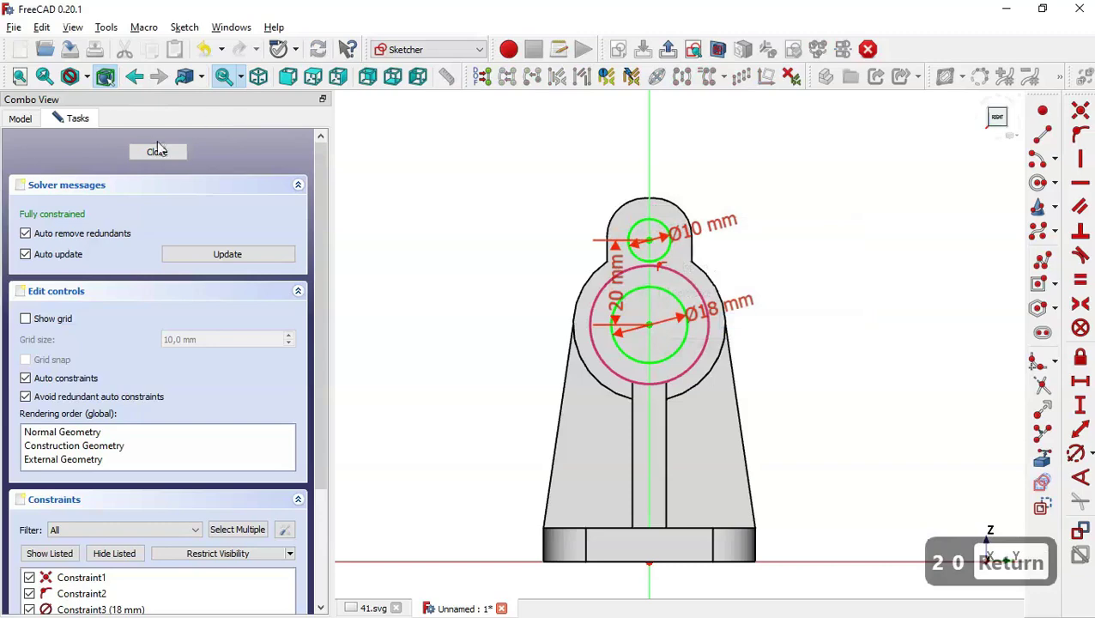
{"action": "left_click", "coordinate": [157, 151]}
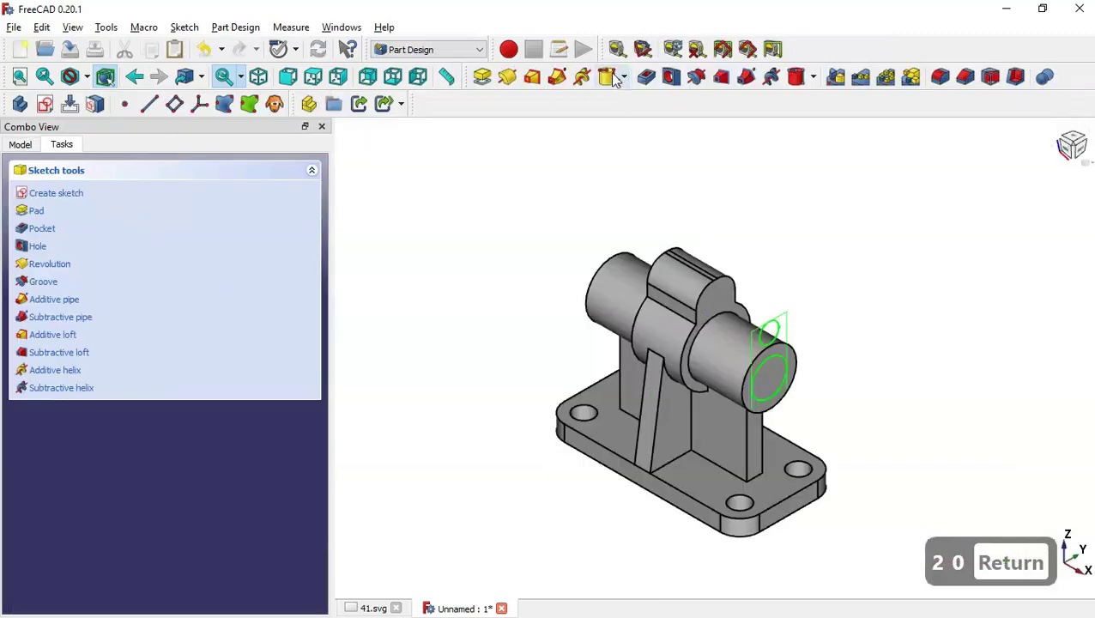
- Pocket the two-circle sketch through all to bore the cylinder and the clamp's upper lobe
{"action": "left_click", "coordinate": [642, 77]}
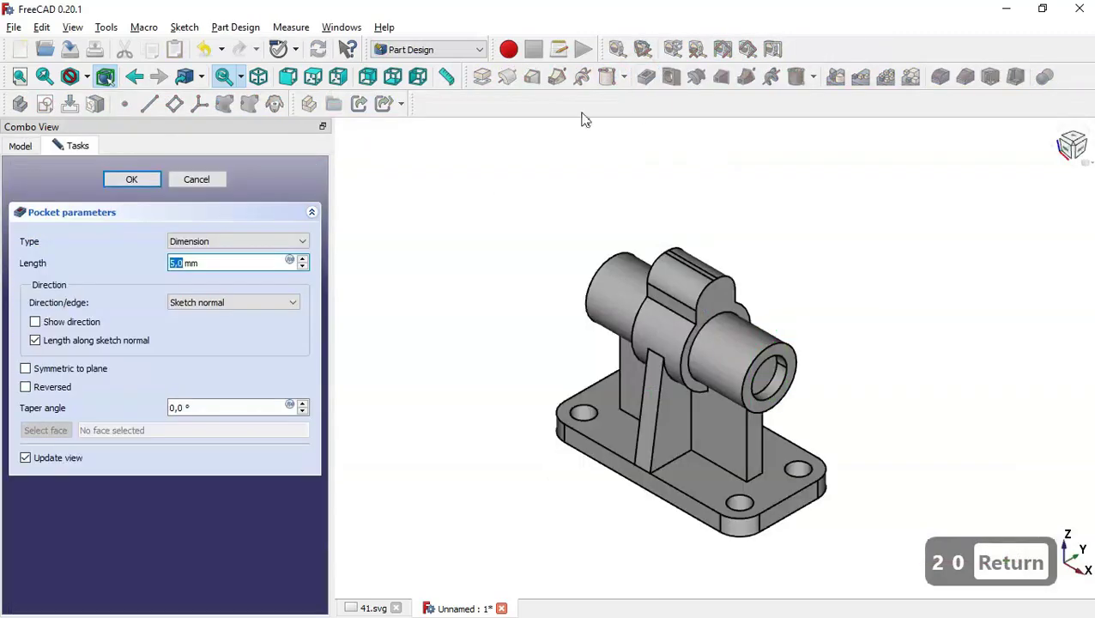
{"action": "left_click", "coordinate": [244, 242]}
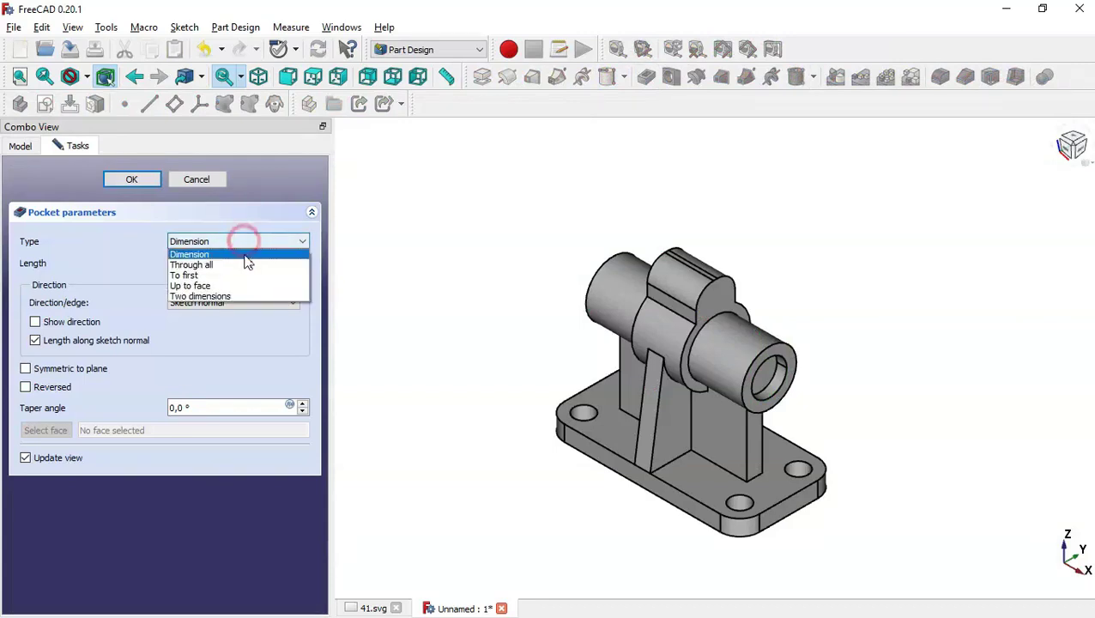
{"action": "left_click", "coordinate": [249, 267]}
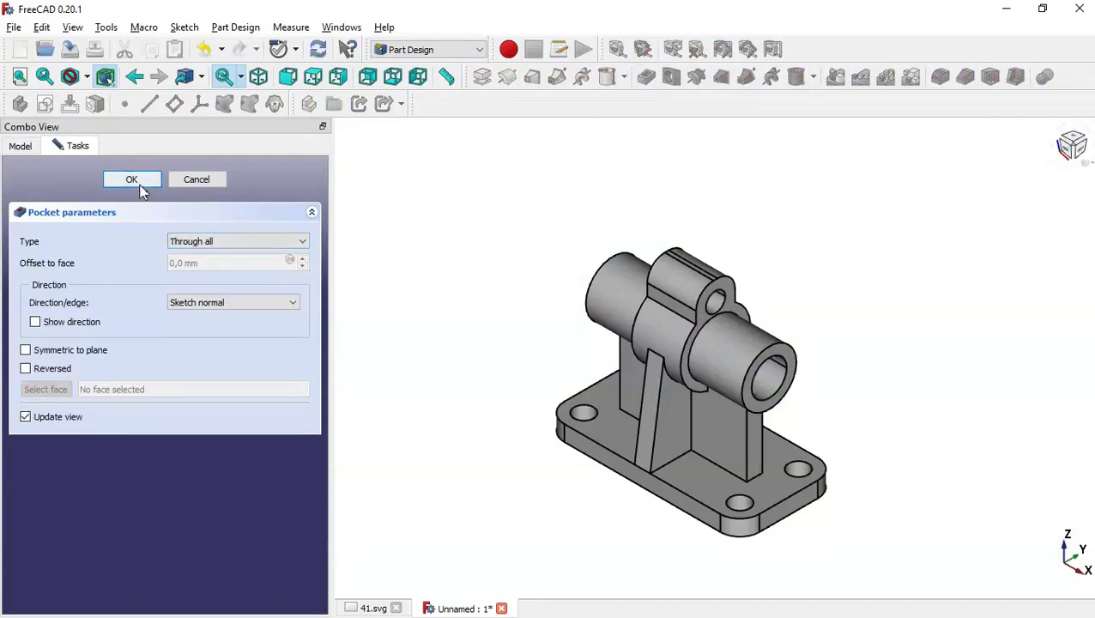
{"action": "left_click", "coordinate": [140, 186]}
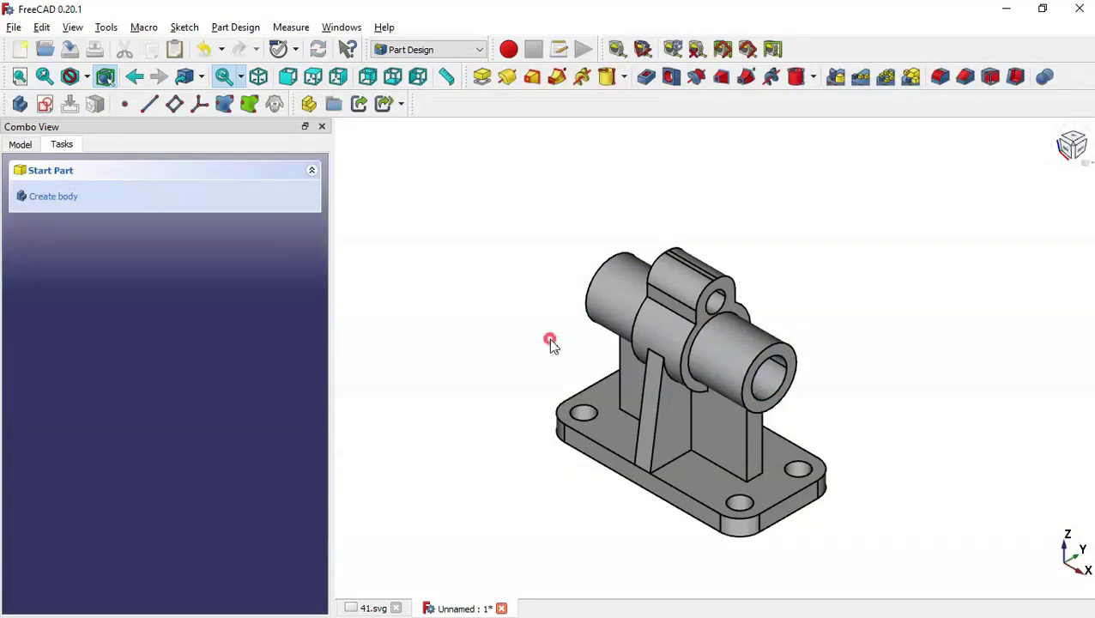
- Sketch on the clamp's end face a centered rectangle about 4.3 mm wide on the vertical axis, from above the lobe into its bore
{"action": "left_click", "coordinate": [727, 292]}
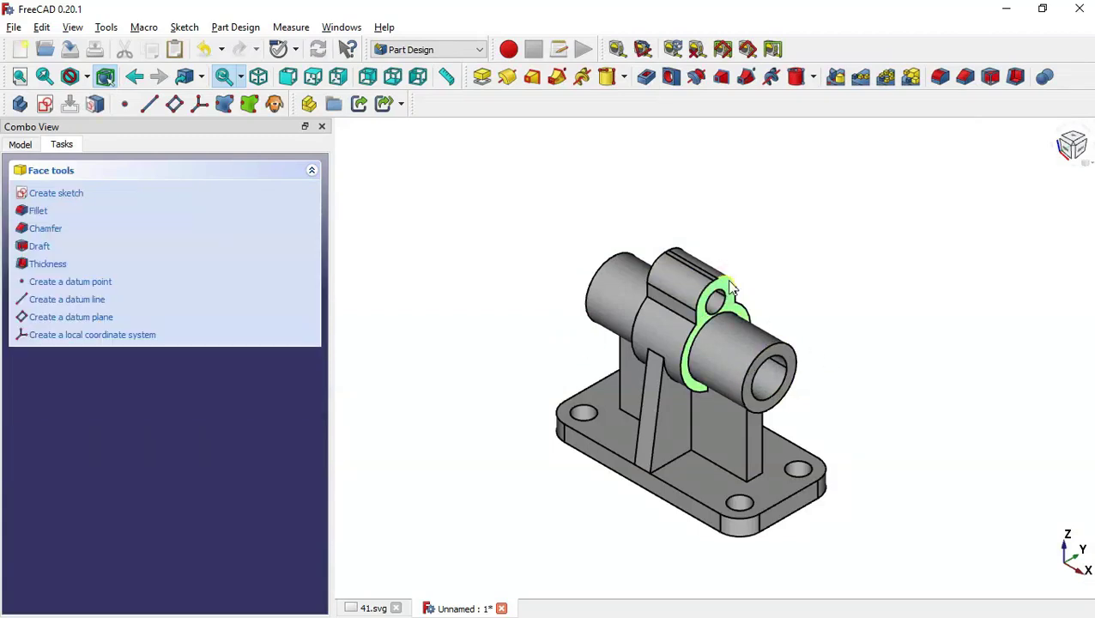
{"action": "left_click", "coordinate": [46, 106]}
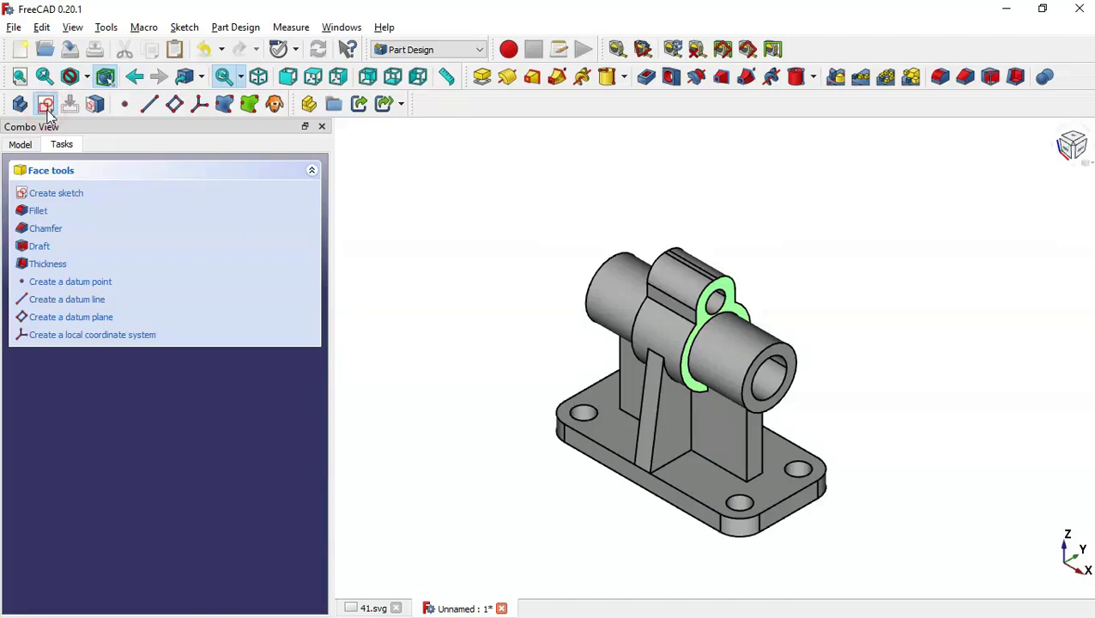
{"action": "scroll", "coordinate": [725, 174], "scroll_direction": "up", "scroll_amount": 3}
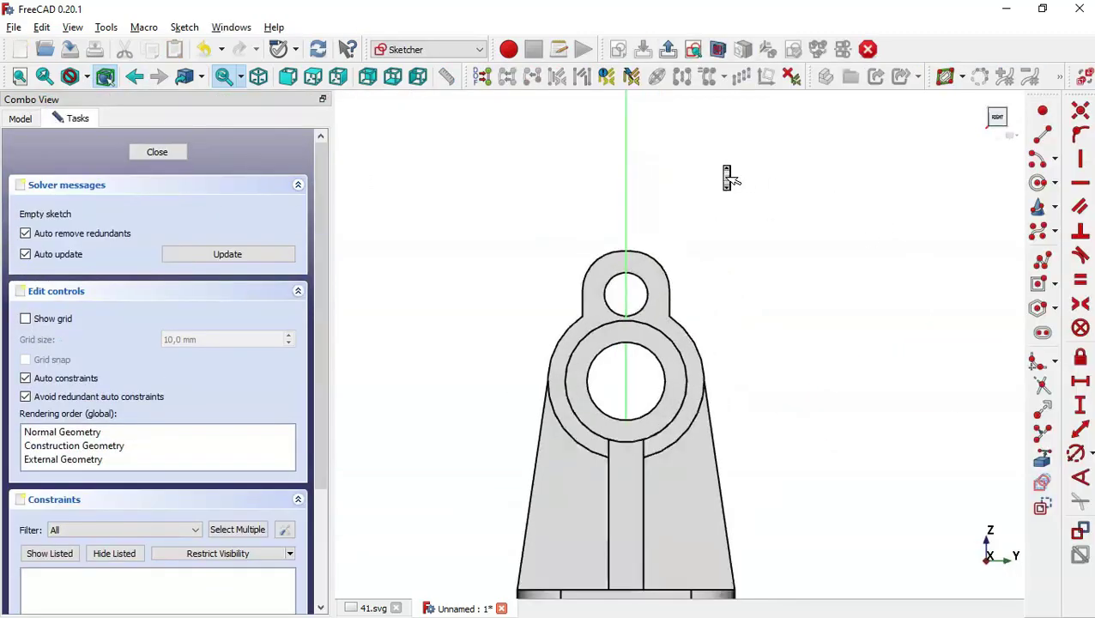
{"action": "left_click", "coordinate": [1040, 291]}
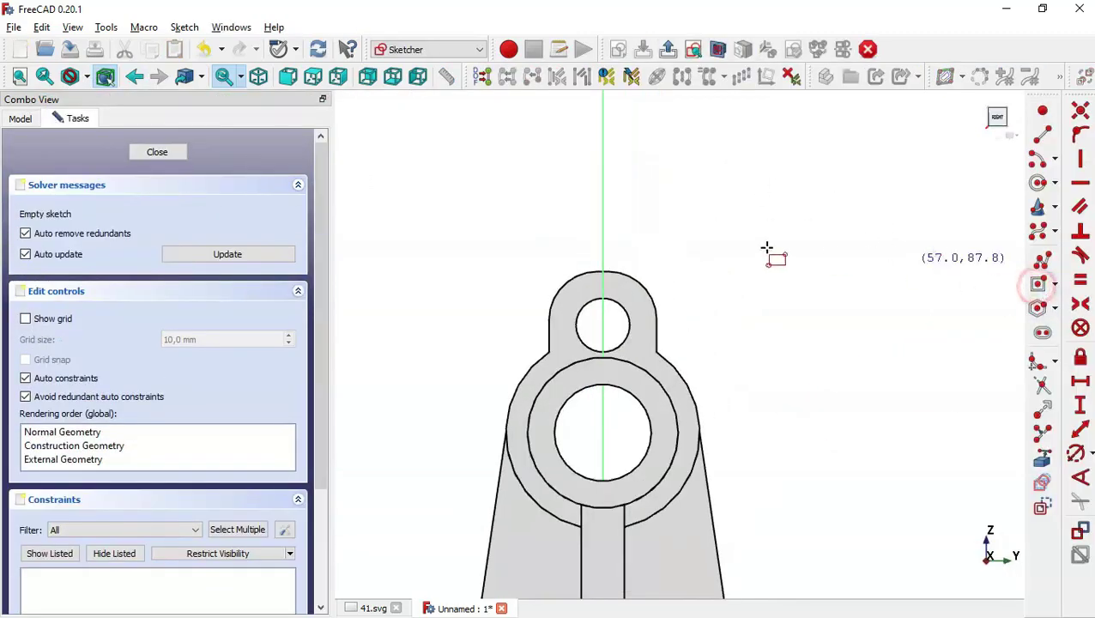
{"action": "left_click", "coordinate": [603, 143]}
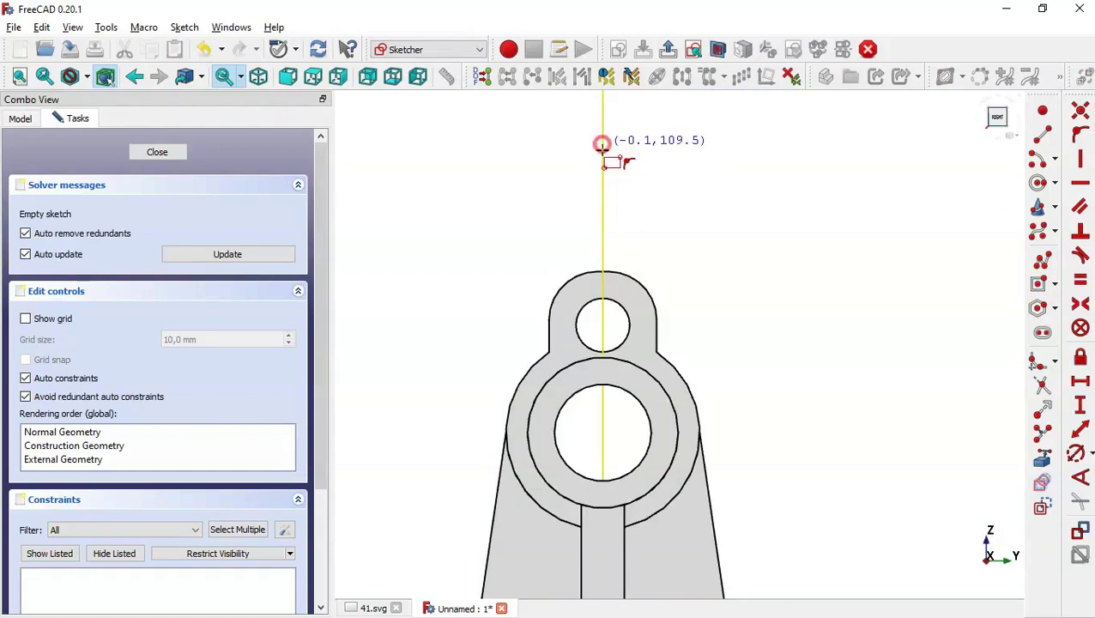
{"action": "left_click", "coordinate": [615, 319]}
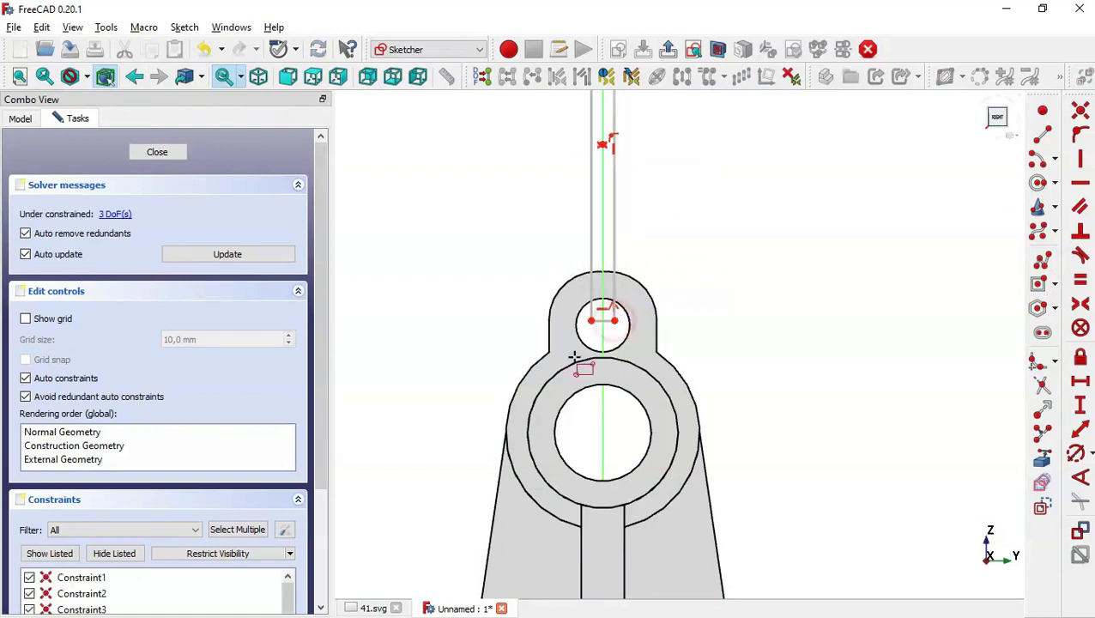
- Following the 41.svg drawing, constrain the slot rectangle's width to 4 mm and finish the sketch
{"action": "left_click", "coordinate": [373, 608]}
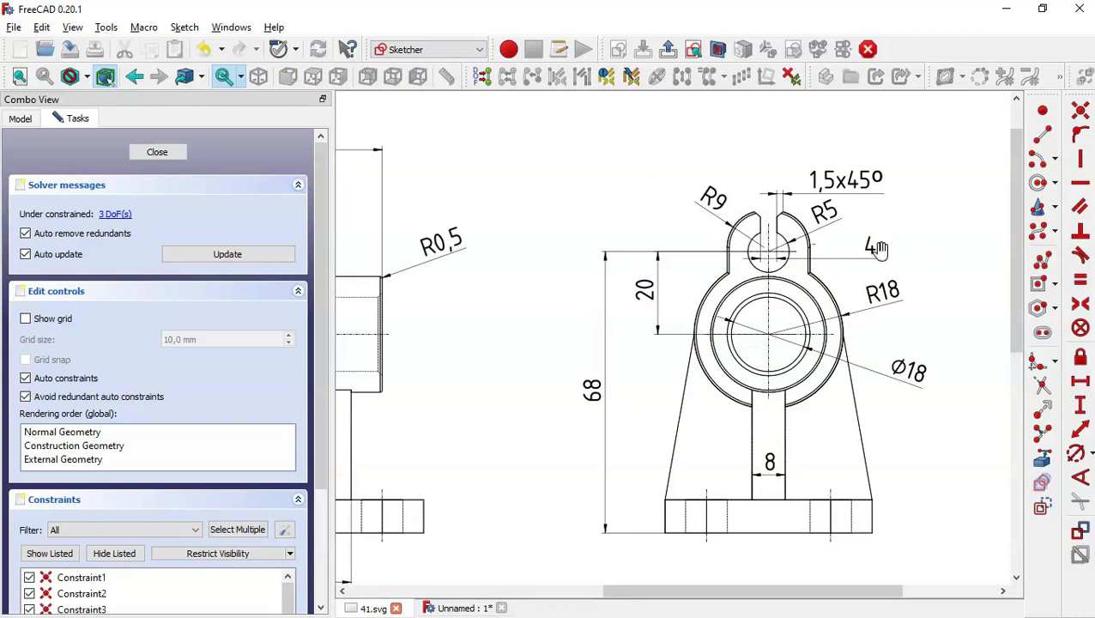
{"action": "left_click", "coordinate": [464, 607]}
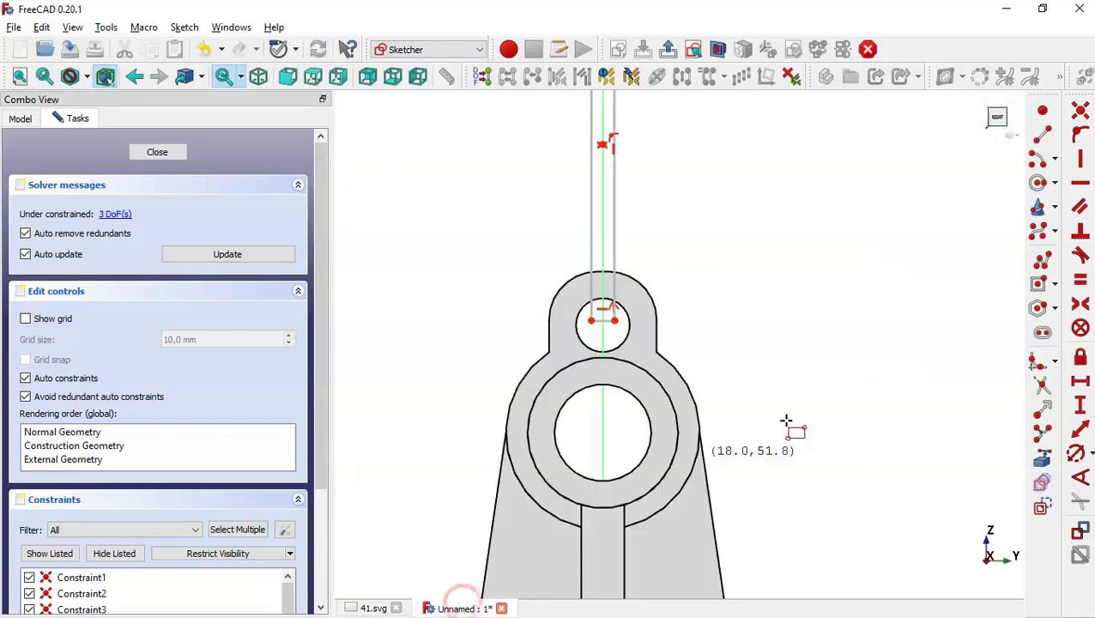
{"action": "left_click", "coordinate": [1079, 382]}
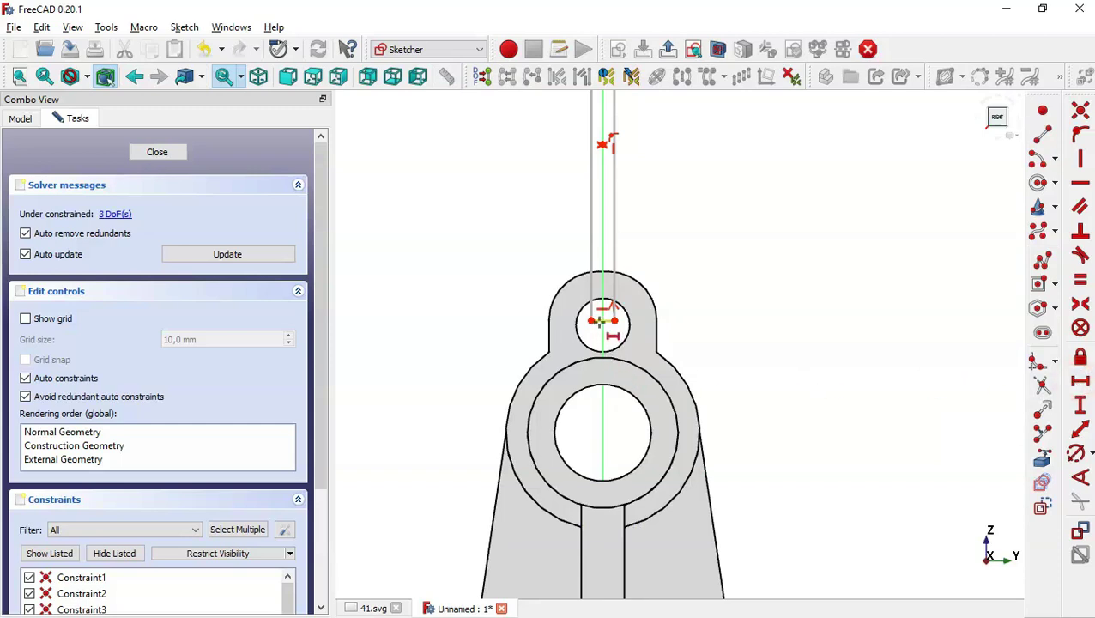
{"action": "left_click", "coordinate": [599, 321]}
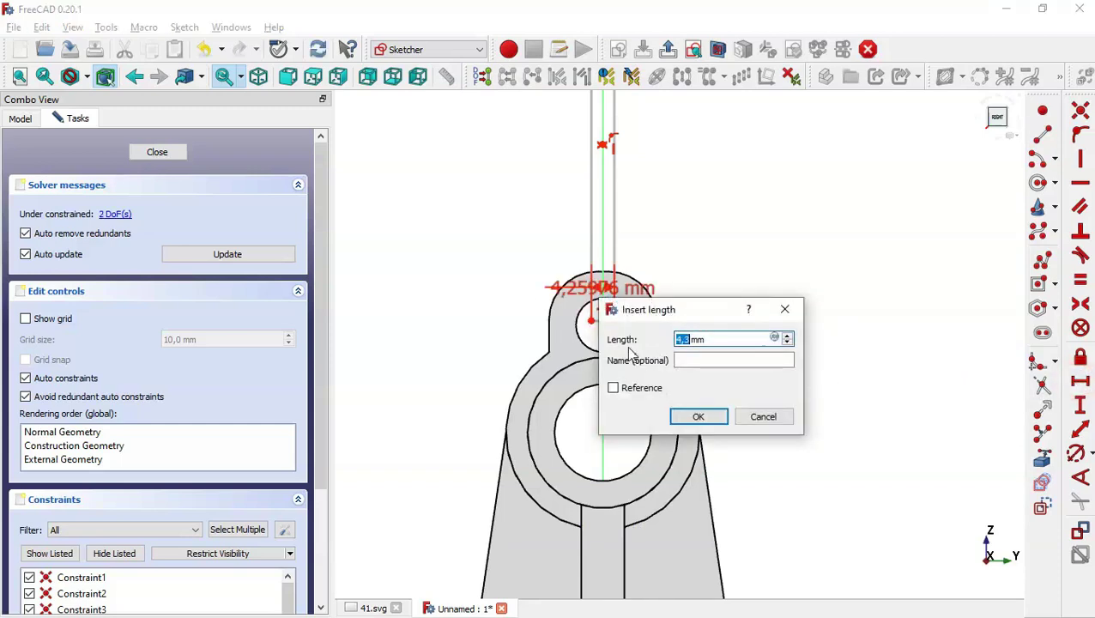
{"action": "type", "text": "4"}
{"action": "key", "text": "Return"}
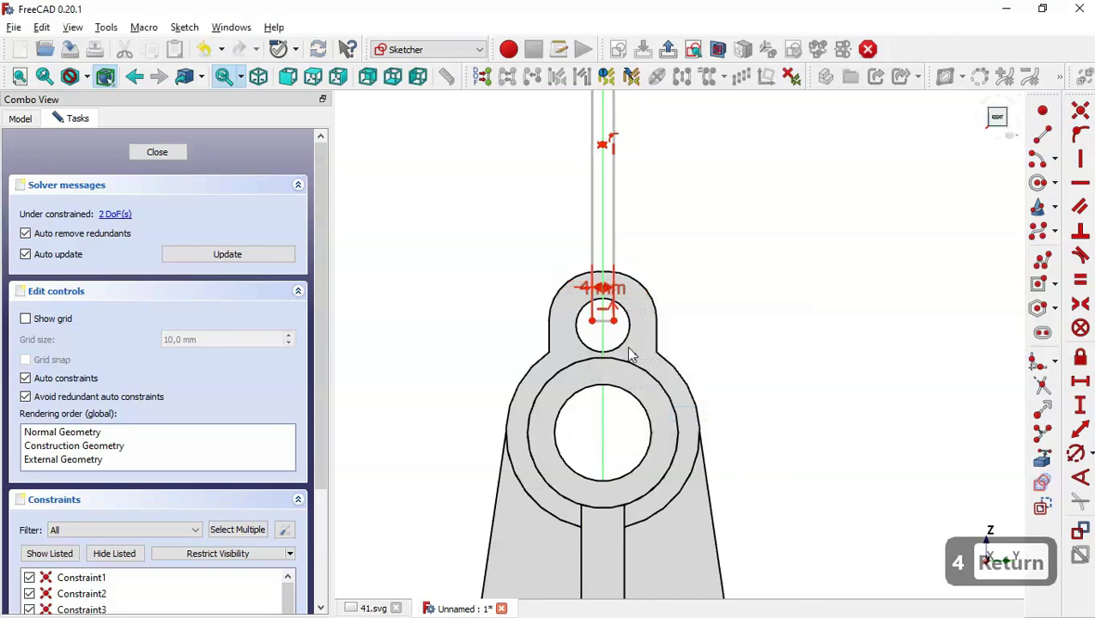
{"action": "left_click", "coordinate": [667, 49]}
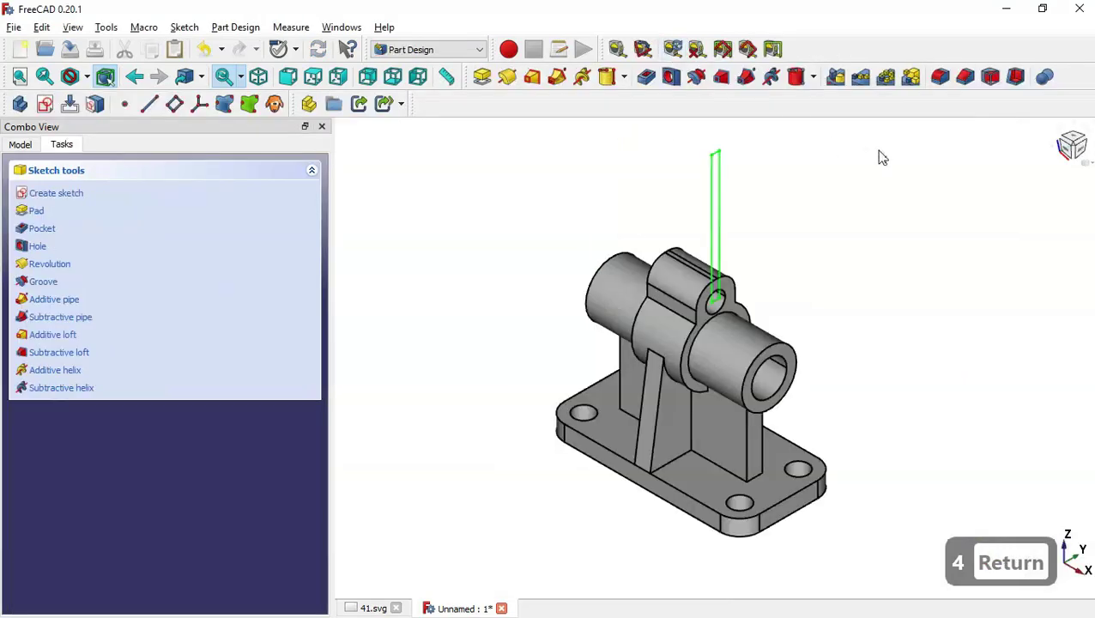
- Pocket the rectangle sketch through all to cut the slot in the clamp's upper lobe
{"action": "left_click", "coordinate": [650, 75]}
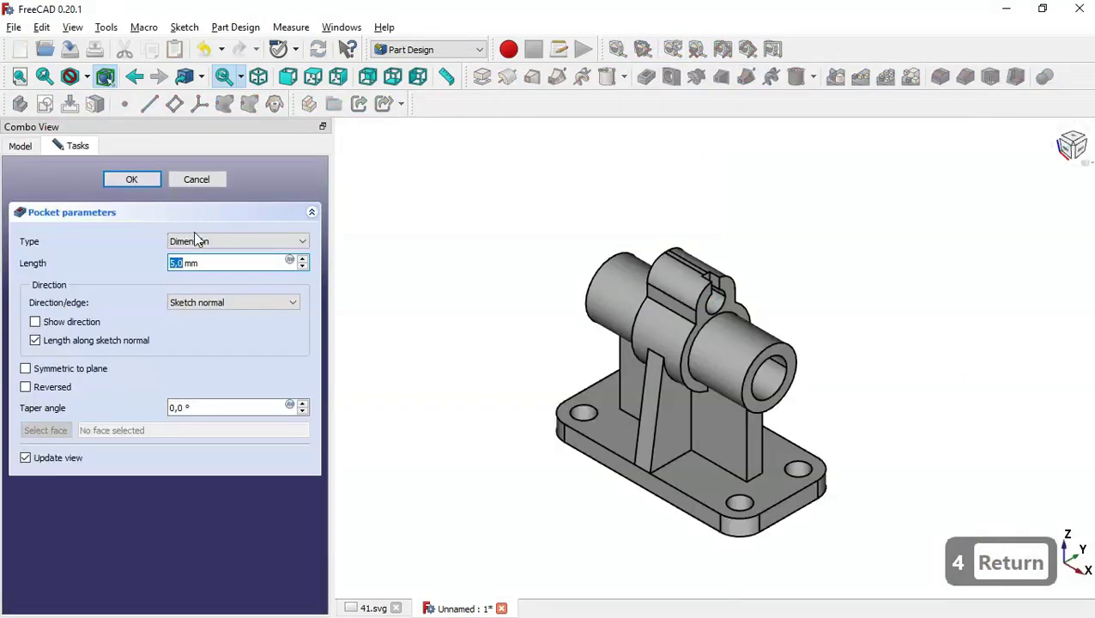
{"action": "left_click", "coordinate": [215, 241]}
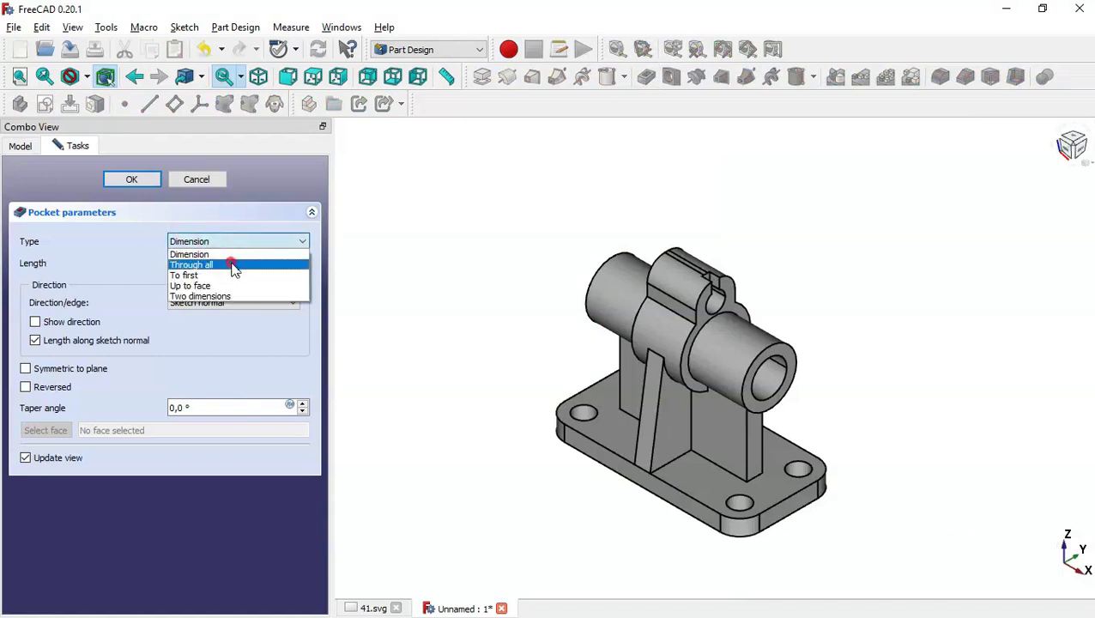
{"action": "left_click", "coordinate": [233, 265]}
{"action": "left_click", "coordinate": [133, 179]}
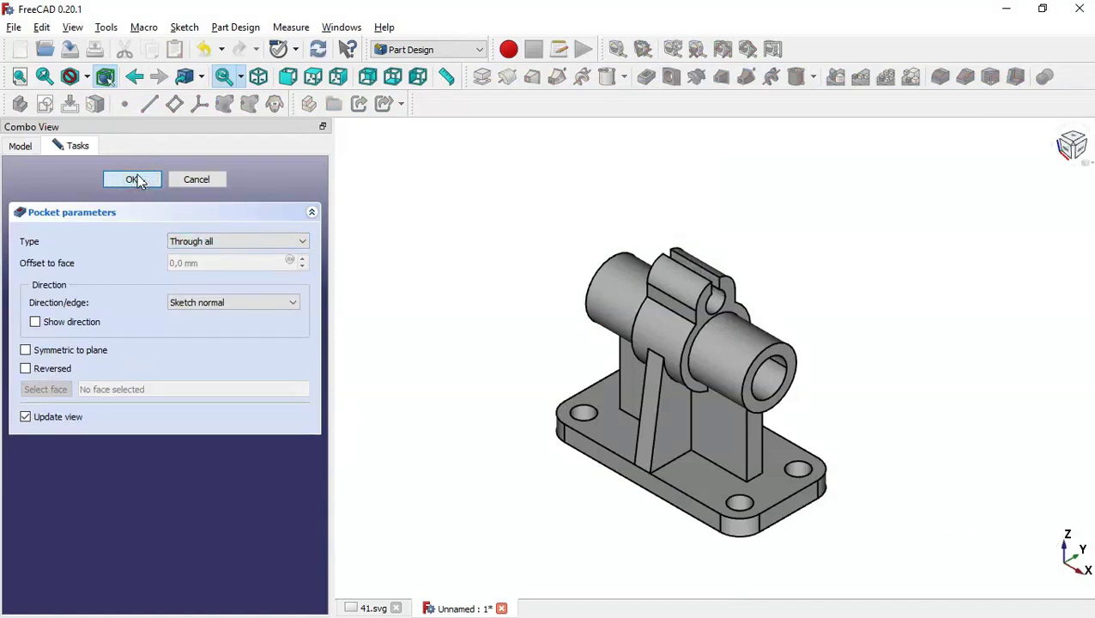
- Chamfer the two upper longitudinal edges of the clamp slot with an equal distance of 1.5 mm, as given in 41.svg
{"action": "scroll", "coordinate": [711, 280], "scroll_direction": "up", "scroll_amount": 5}
{"action": "left_click", "coordinate": [714, 279]}
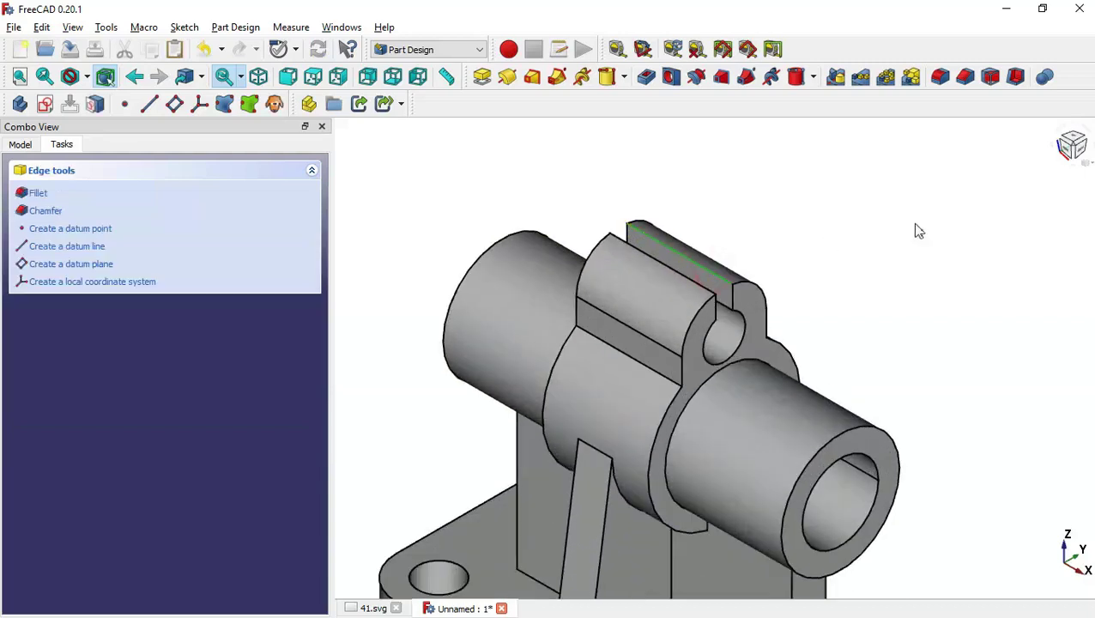
{"action": "left_click", "coordinate": [965, 77]}
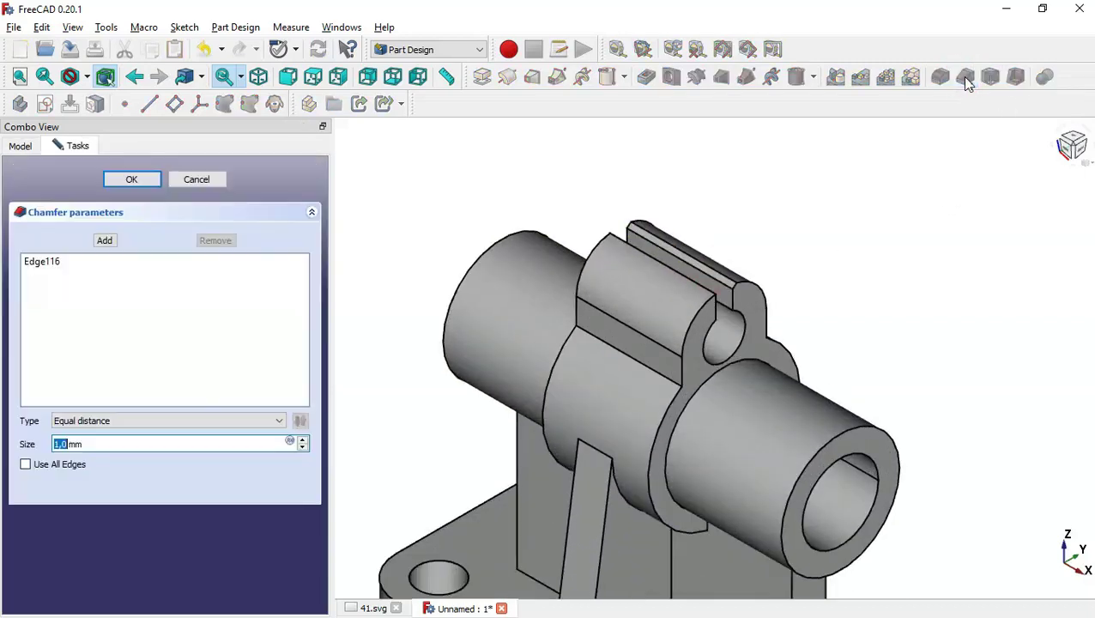
{"action": "left_click", "coordinate": [374, 605]}
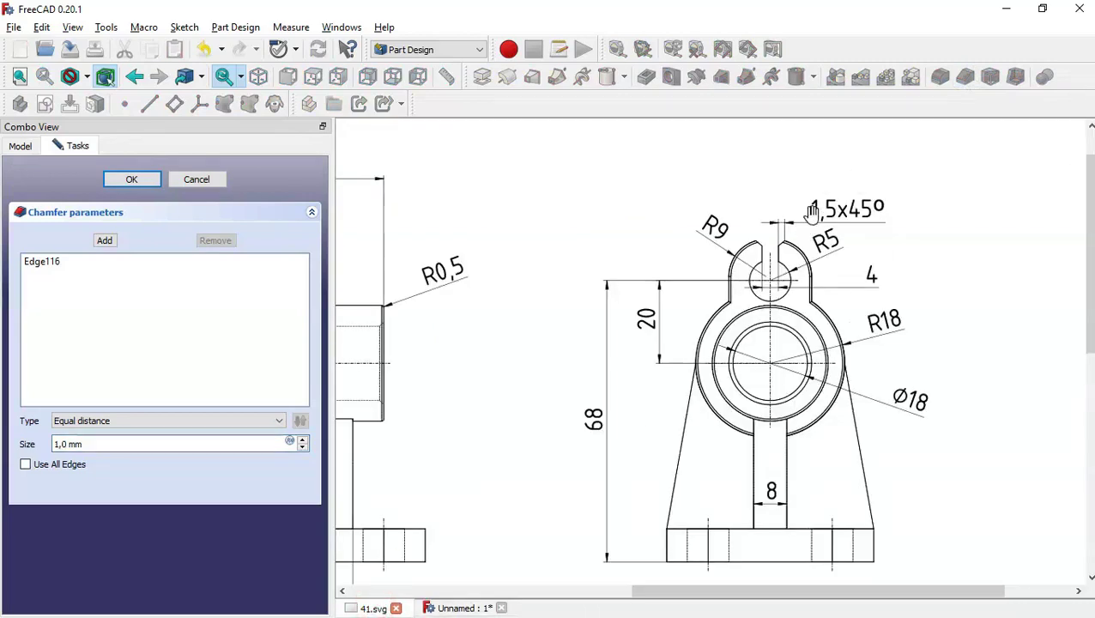
{"action": "left_click", "coordinate": [463, 607]}
{"action": "left_click_drag", "start_coordinate": [127, 444], "coordinate": [13, 437]}
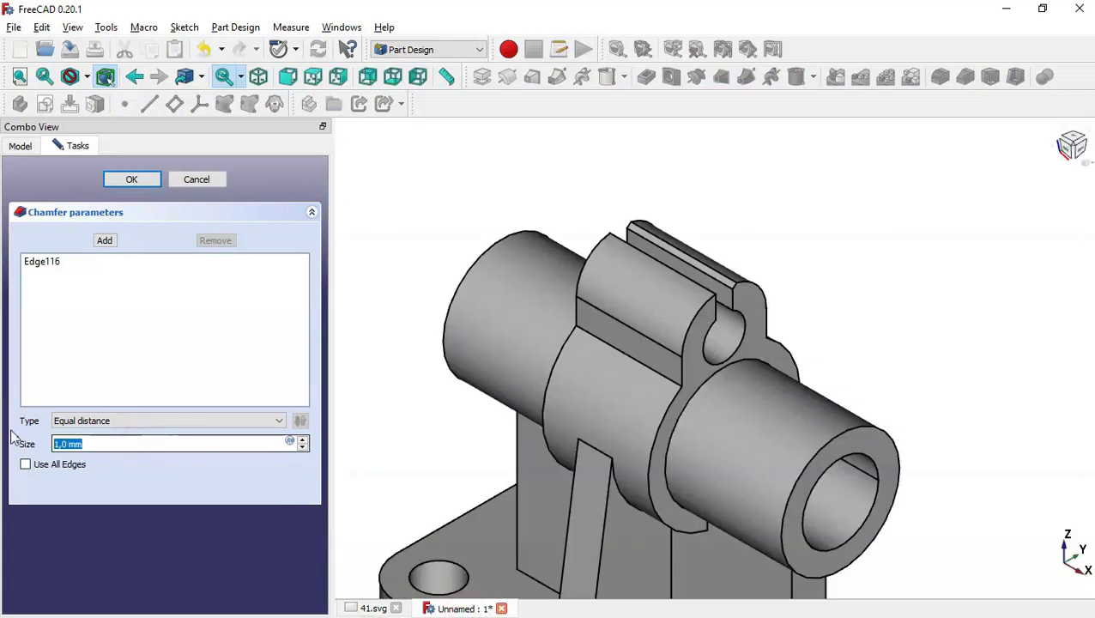
{"action": "type", "text": "1.5"}
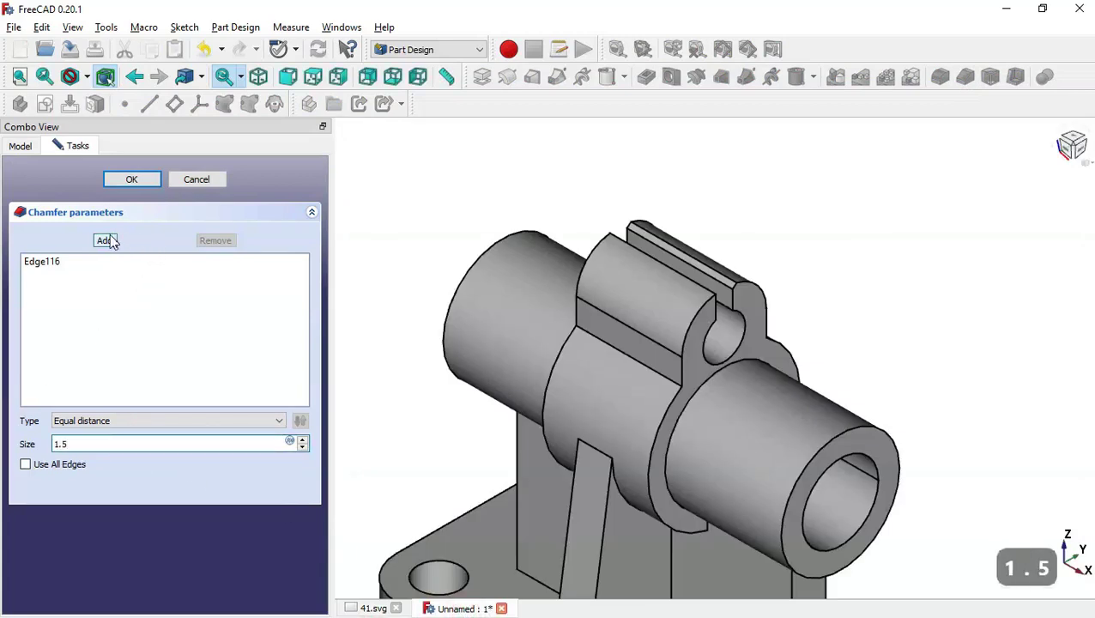
{"action": "left_click", "coordinate": [105, 241]}
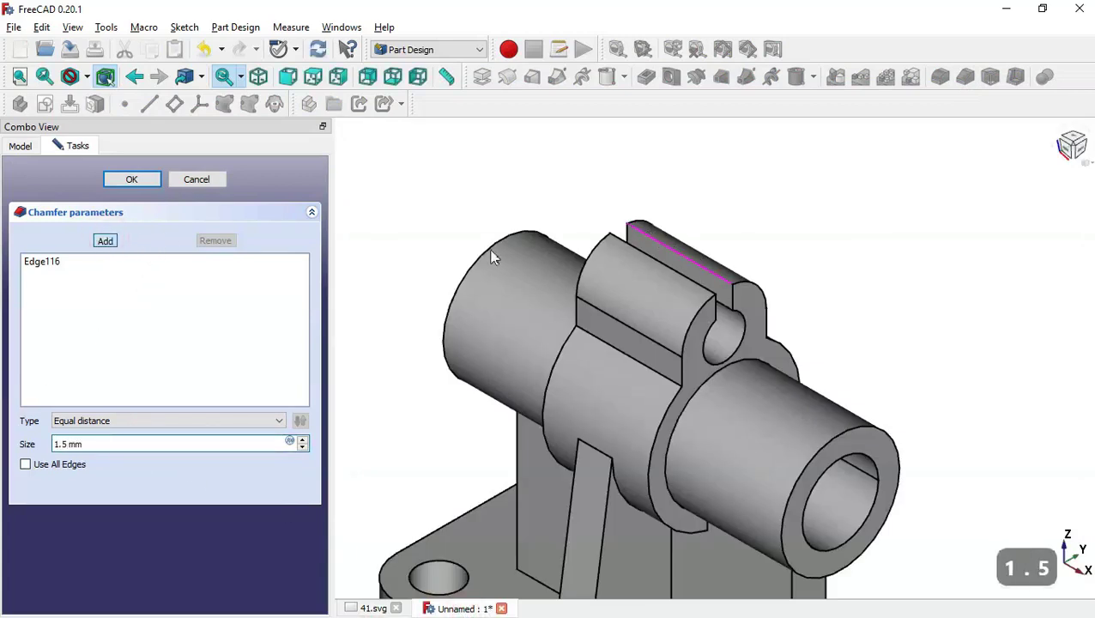
{"action": "left_click", "coordinate": [704, 291]}
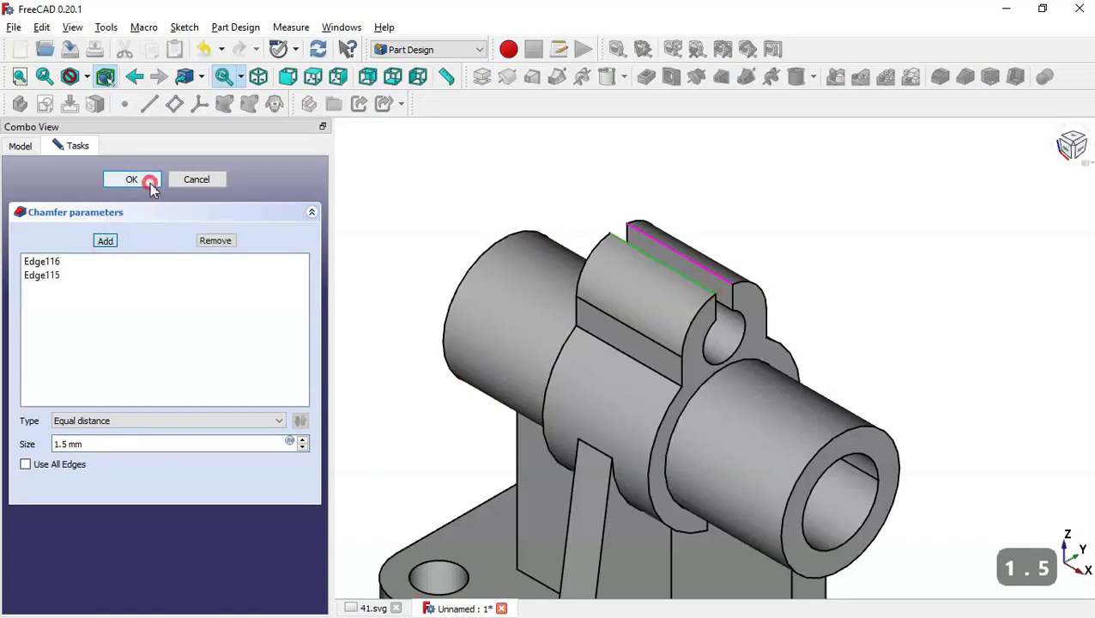
{"action": "left_click", "coordinate": [144, 181]}
- Examine the projections and shaded view in 41.svg for the remaining chamfers and fillets on the cylinder and clamp
{"action": "scroll", "coordinate": [699, 230], "scroll_direction": "down", "scroll_amount": 4}
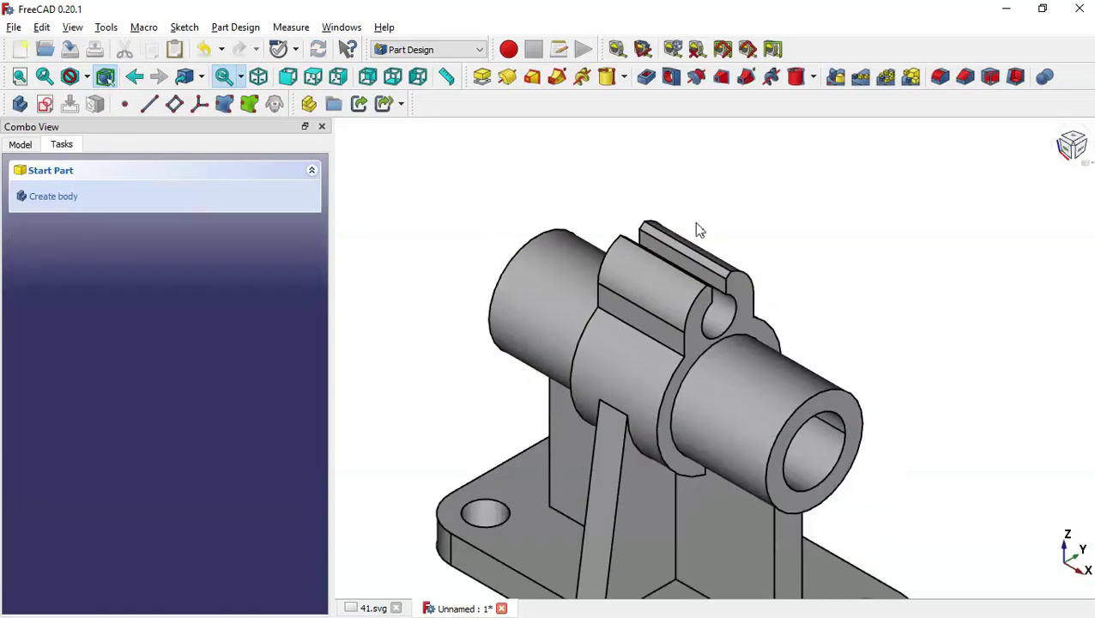
{"action": "left_click", "coordinate": [381, 608]}
{"action": "scroll", "coordinate": [931, 459], "scroll_direction": "down", "scroll_amount": 2}
{"action": "scroll", "coordinate": [768, 361], "scroll_direction": "up", "scroll_amount": 1}
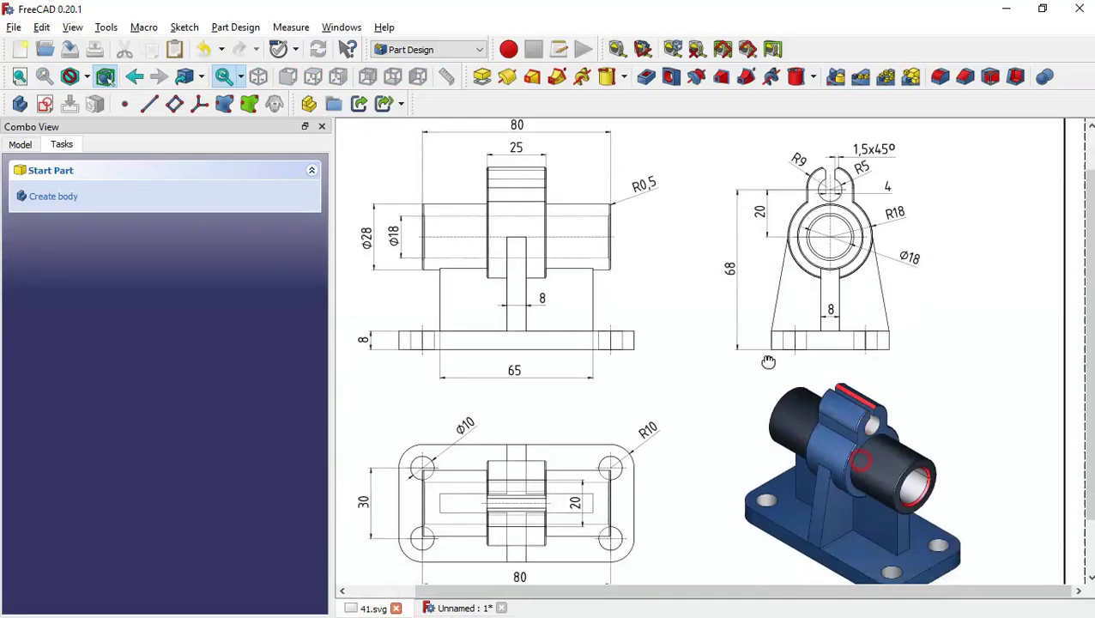
{"action": "scroll", "coordinate": [763, 353], "scroll_direction": "down", "scroll_amount": 1}
{"action": "scroll", "coordinate": [1006, 423], "scroll_direction": "up", "scroll_amount": 3}
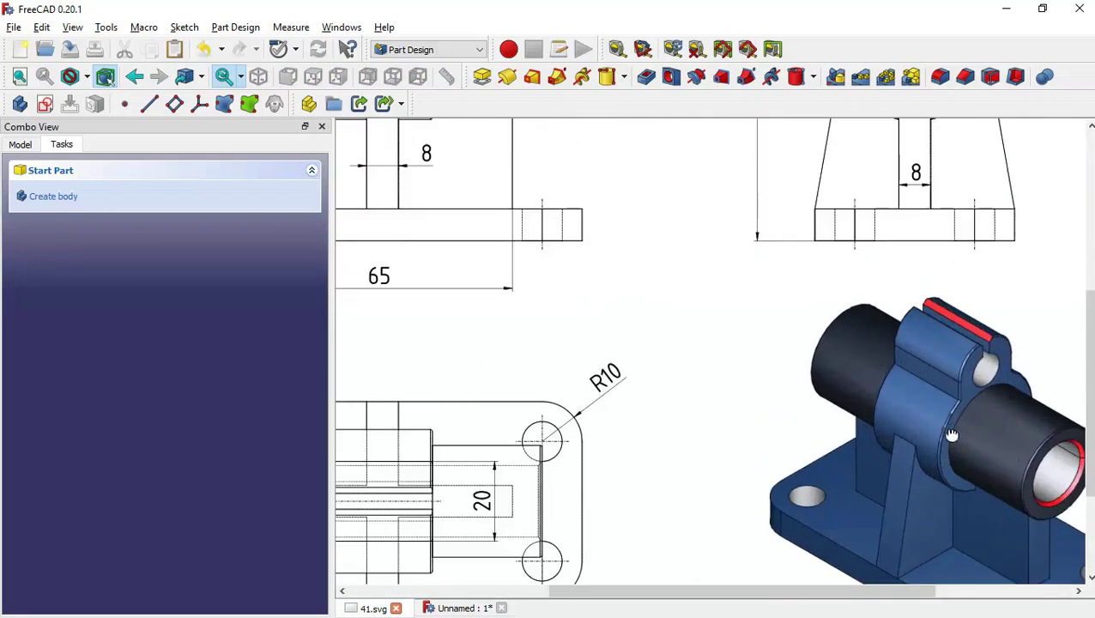
{"action": "left_click_drag", "start_coordinate": [951, 434], "coordinate": [682, 383]}
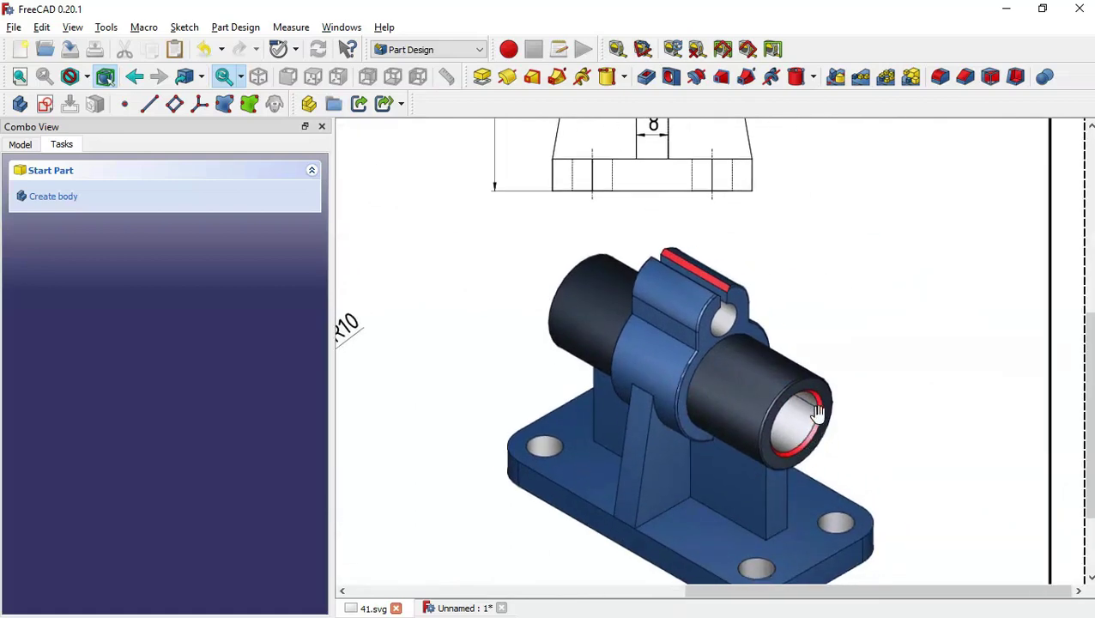
{"action": "scroll", "coordinate": [813, 472], "scroll_direction": "down", "scroll_amount": 2}
{"action": "left_click_drag", "start_coordinate": [732, 319], "coordinate": [754, 439]}
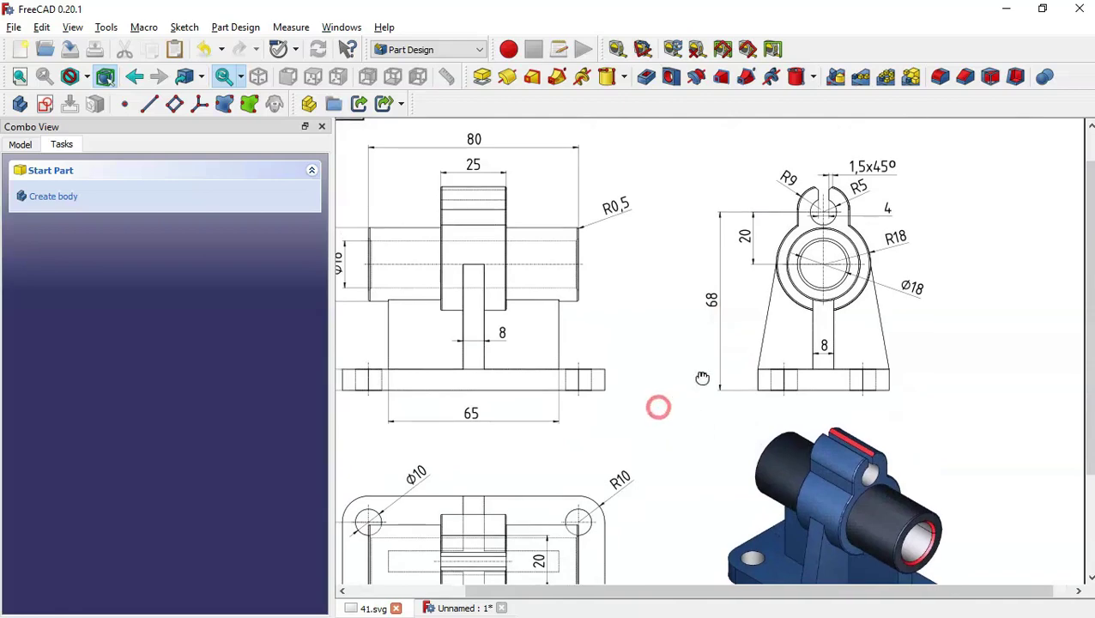
{"action": "left_click_drag", "start_coordinate": [657, 406], "coordinate": [720, 345]}
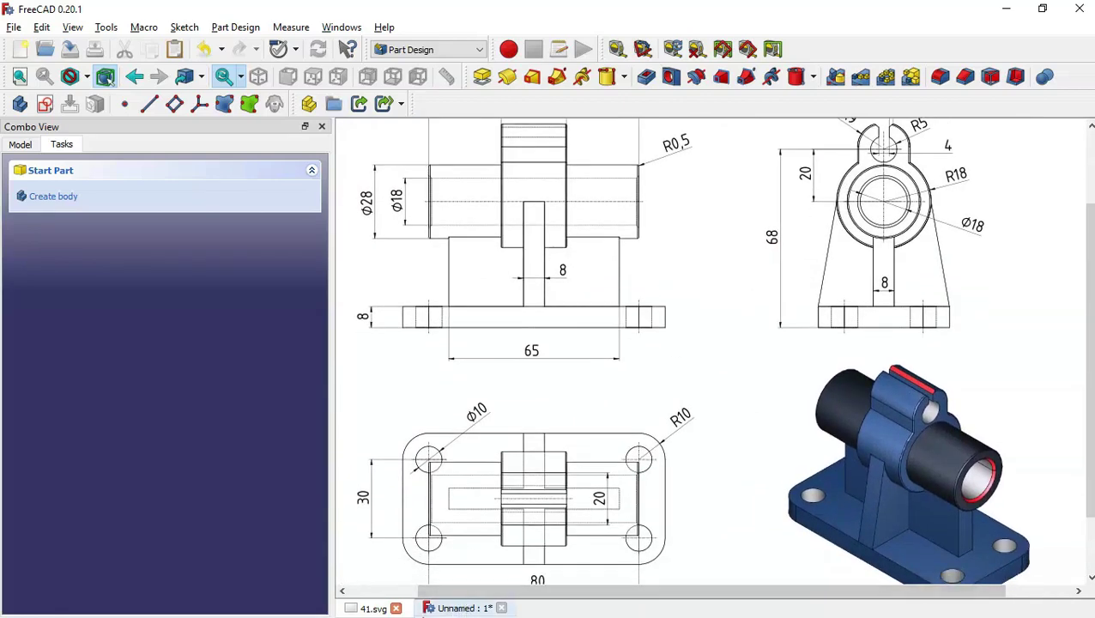
- Chamfer the cylinder's inner bore face with an equal distance of 1 mm
{"action": "left_click", "coordinate": [453, 608]}
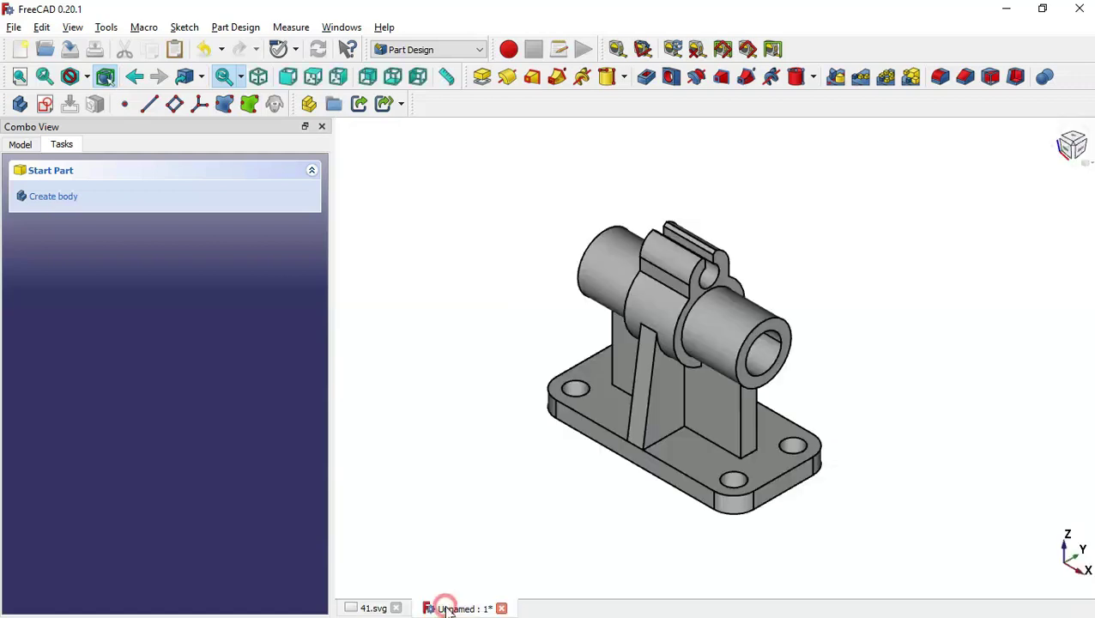
{"action": "left_click", "coordinate": [766, 358]}
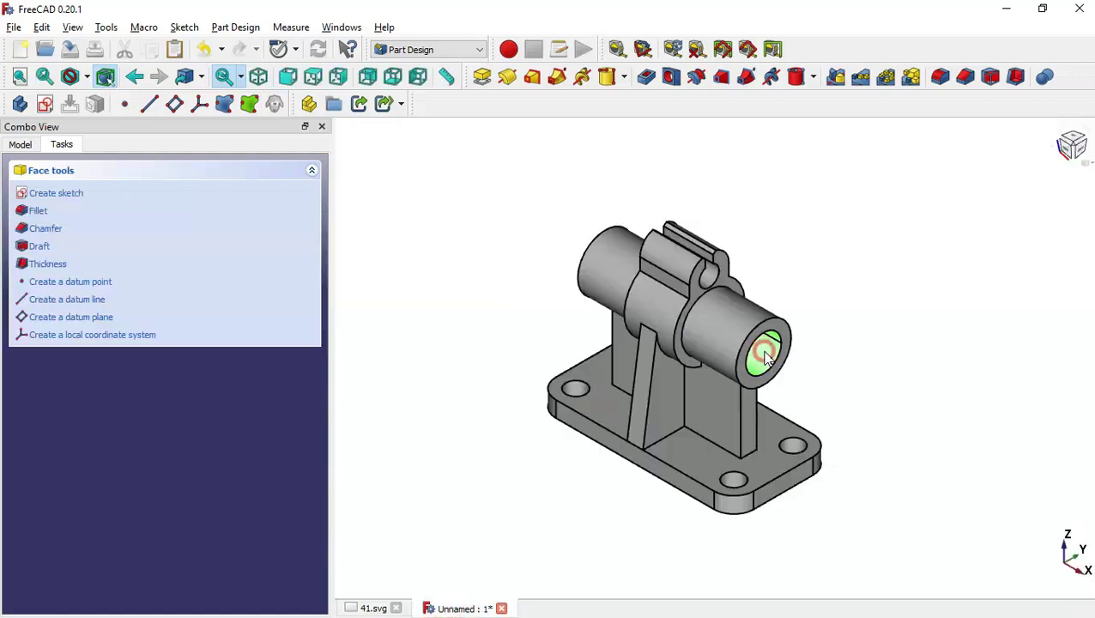
{"action": "left_click", "coordinate": [966, 77]}
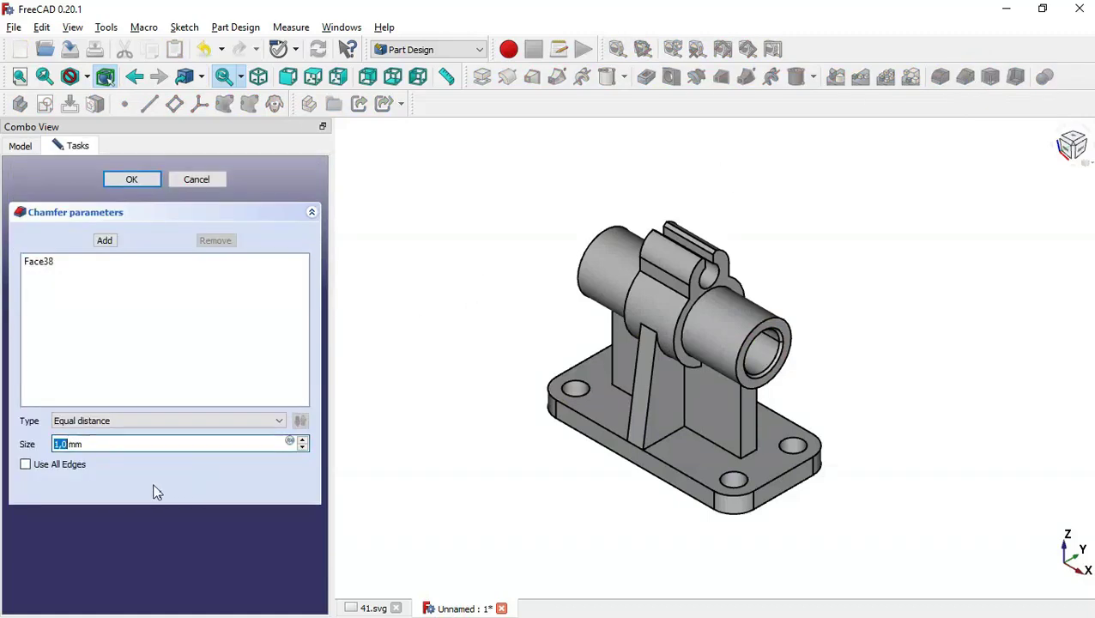
{"action": "type", "text": "2"}
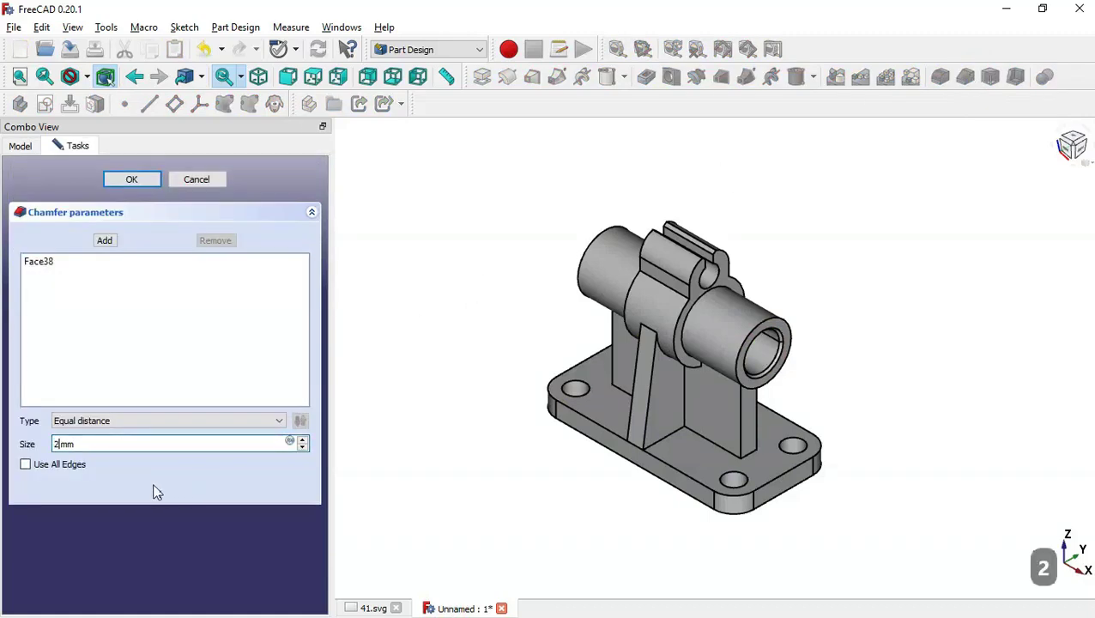
{"action": "double_click", "coordinate": [93, 443]}
{"action": "type", "text": "1"}
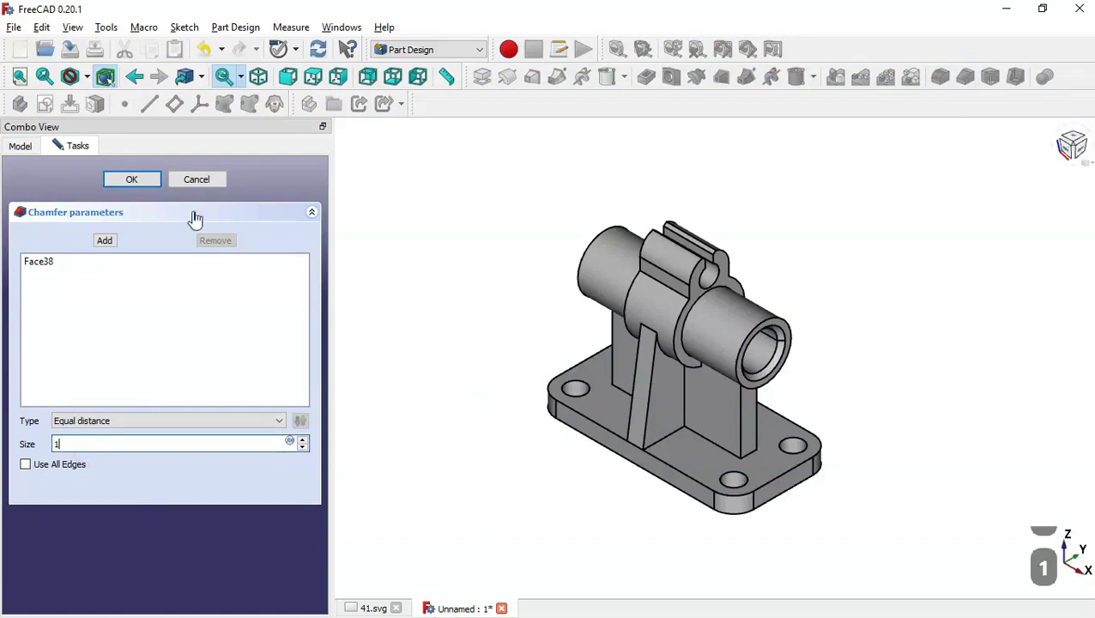
{"action": "left_click", "coordinate": [136, 180]}
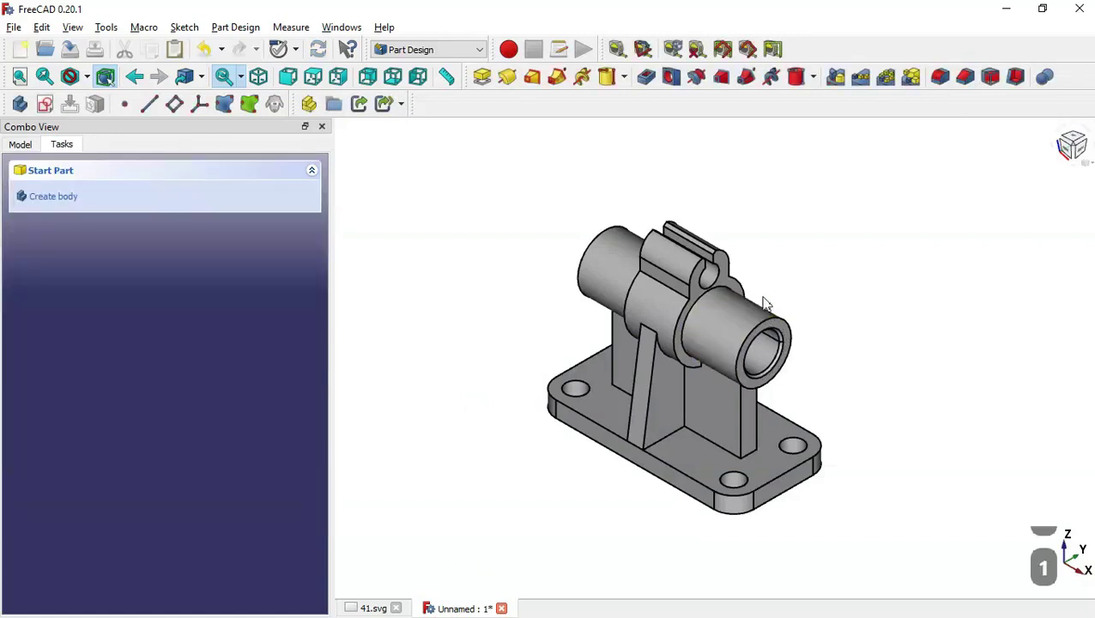
{"action": "scroll", "coordinate": [769, 302], "scroll_direction": "up", "scroll_amount": 2}
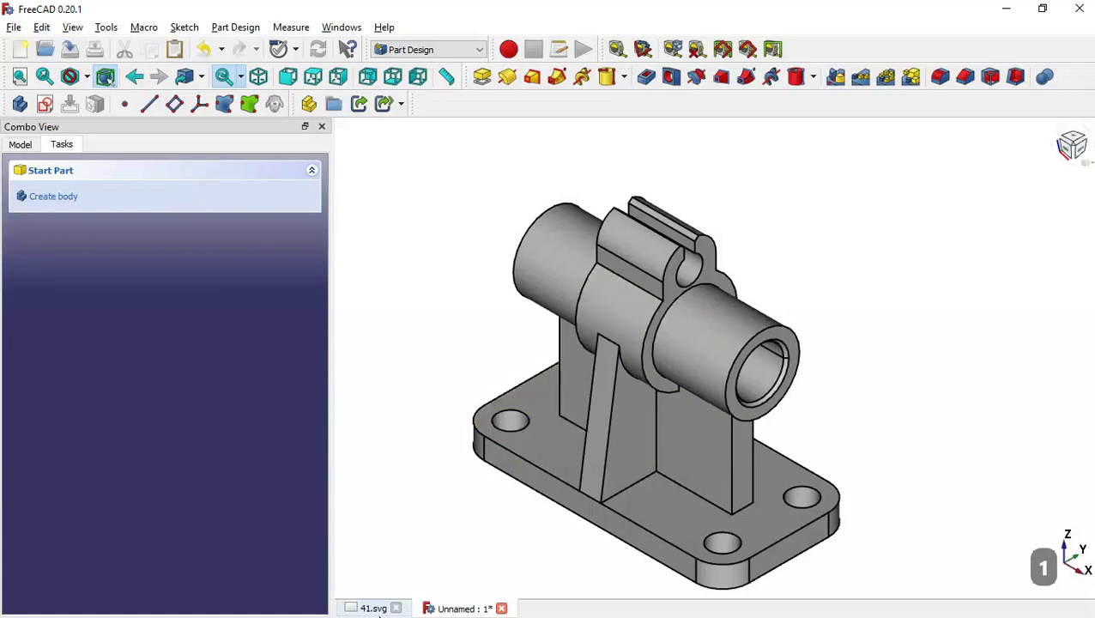
- Examine the projections and shaded view in 41.svg for the edge fillet radius and the edges it applies to
{"action": "left_click", "coordinate": [364, 609]}
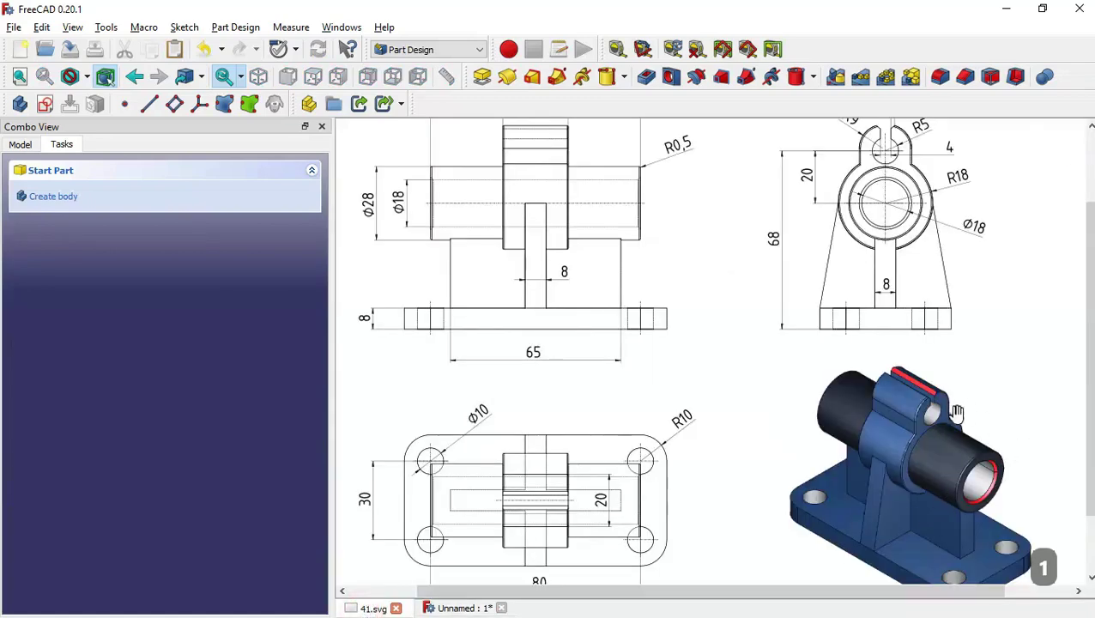
{"action": "scroll", "coordinate": [1035, 511], "scroll_direction": "up", "scroll_amount": 3}
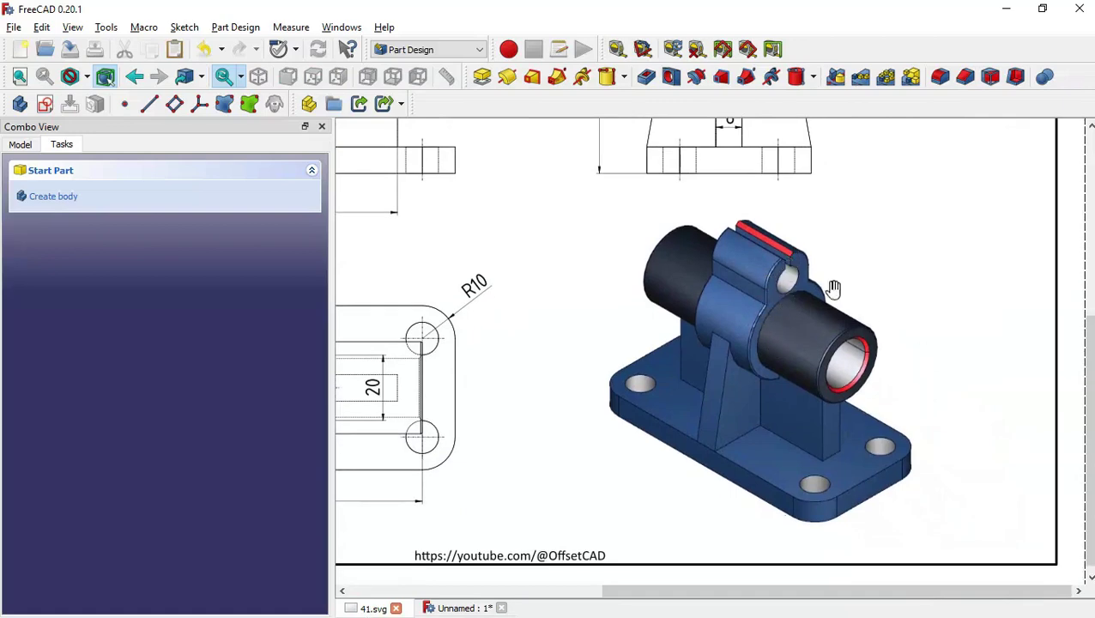
{"action": "left_click_drag", "start_coordinate": [486, 148], "coordinate": [631, 313]}
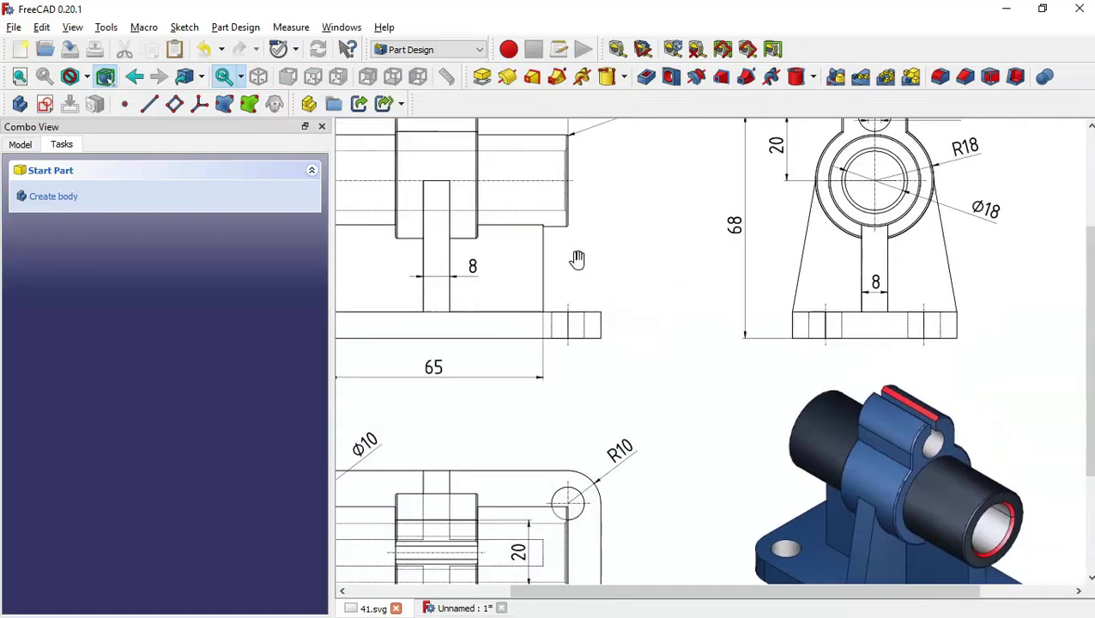
{"action": "left_click_drag", "start_coordinate": [577, 259], "coordinate": [594, 406]}
{"action": "left_click_drag", "start_coordinate": [652, 324], "coordinate": [542, 170]}
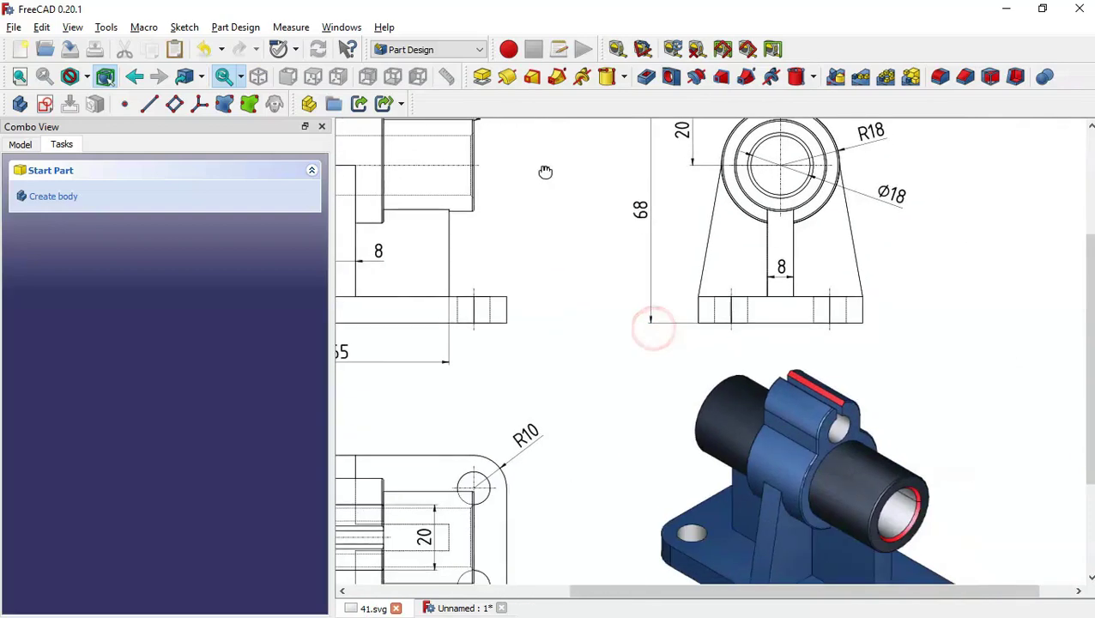
{"action": "mouse_move", "coordinate": [655, 349]}
{"action": "left_mouse_down"}
{"action": "mouse_move", "coordinate": [611, 311]}
{"action": "mouse_move", "coordinate": [674, 347]}
{"action": "left_mouse_up"}
{"action": "scroll", "coordinate": [674, 347], "scroll_direction": "down", "scroll_amount": 2}
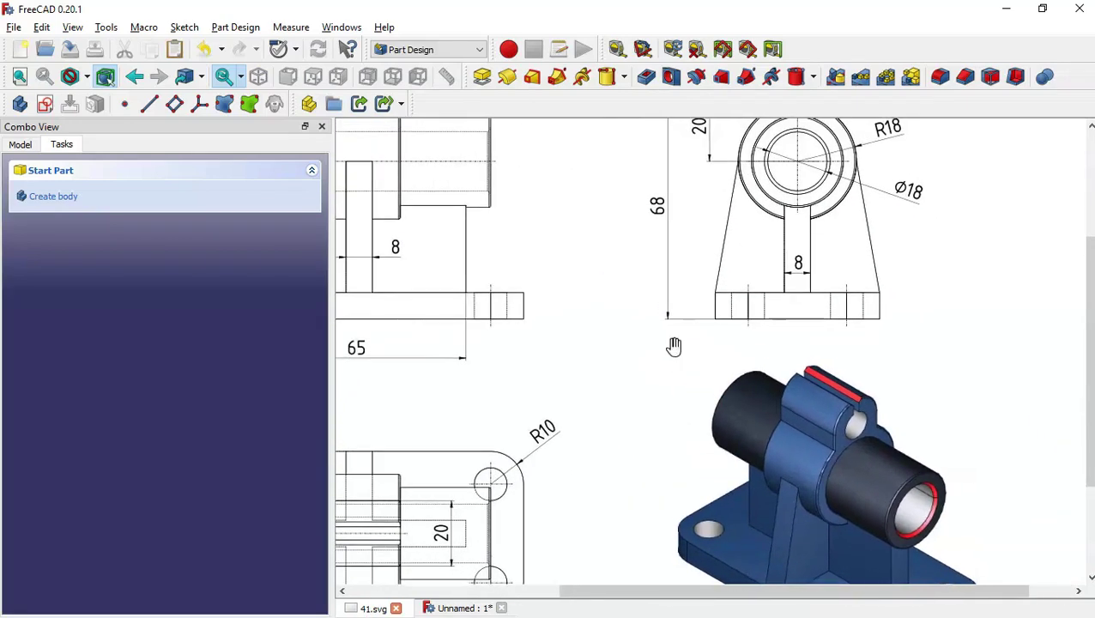
- Start a fillet on the outer circular edge at one end of the cylinder in the model and set its radius to 0.5 mm
{"action": "left_click", "coordinate": [446, 608]}
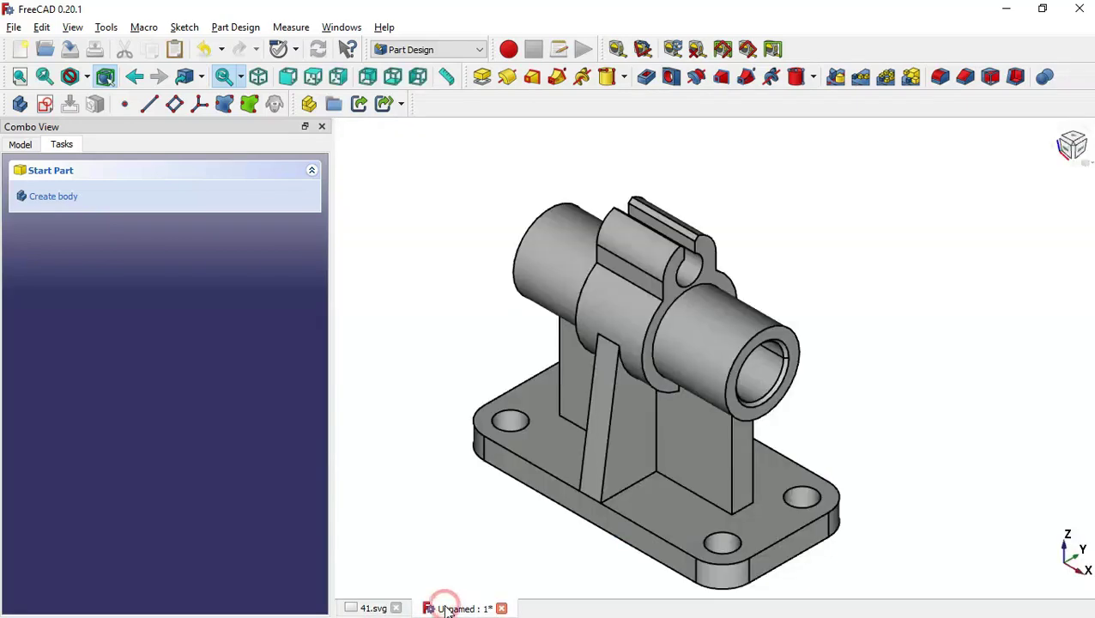
{"action": "left_click", "coordinate": [732, 376]}
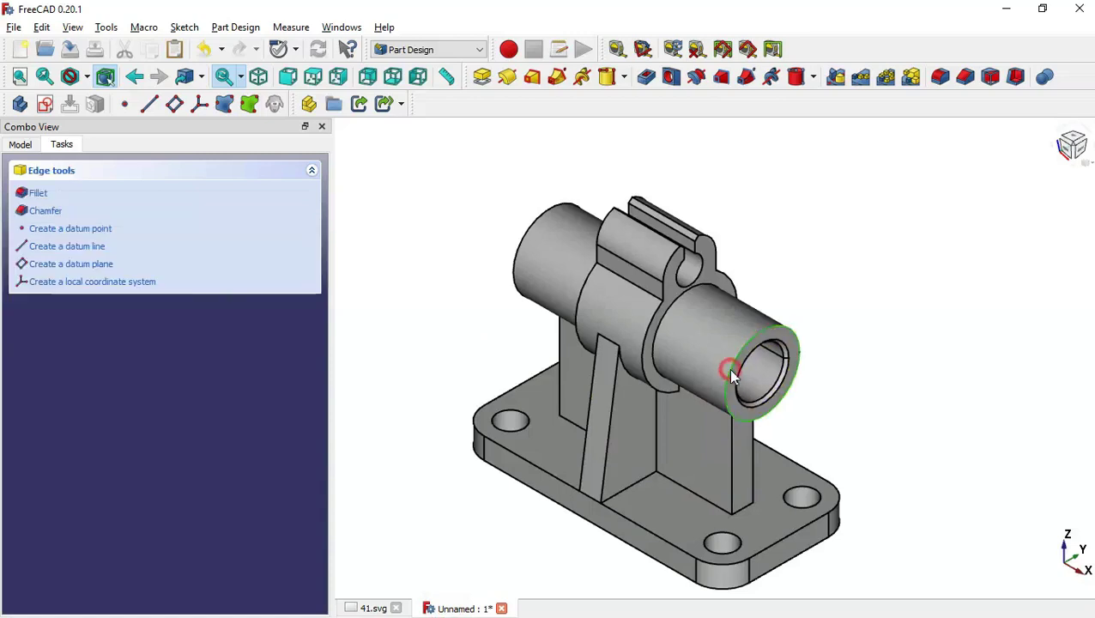
{"action": "left_click", "coordinate": [941, 77]}
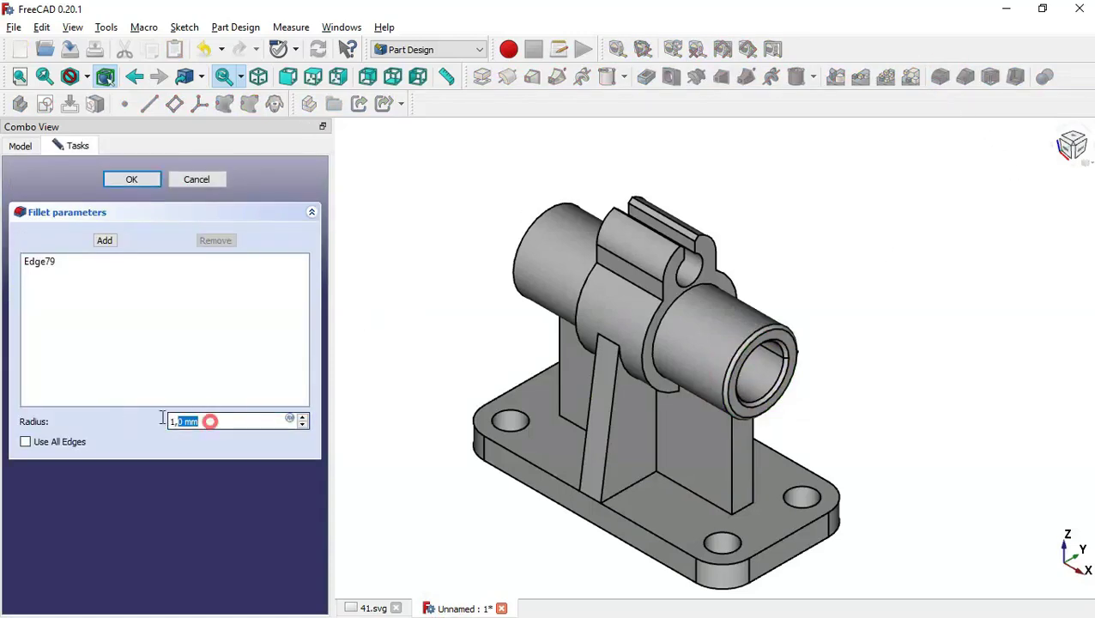
{"action": "left_click_drag", "start_coordinate": [208, 421], "coordinate": [120, 415]}
{"action": "type", "text": "0"}
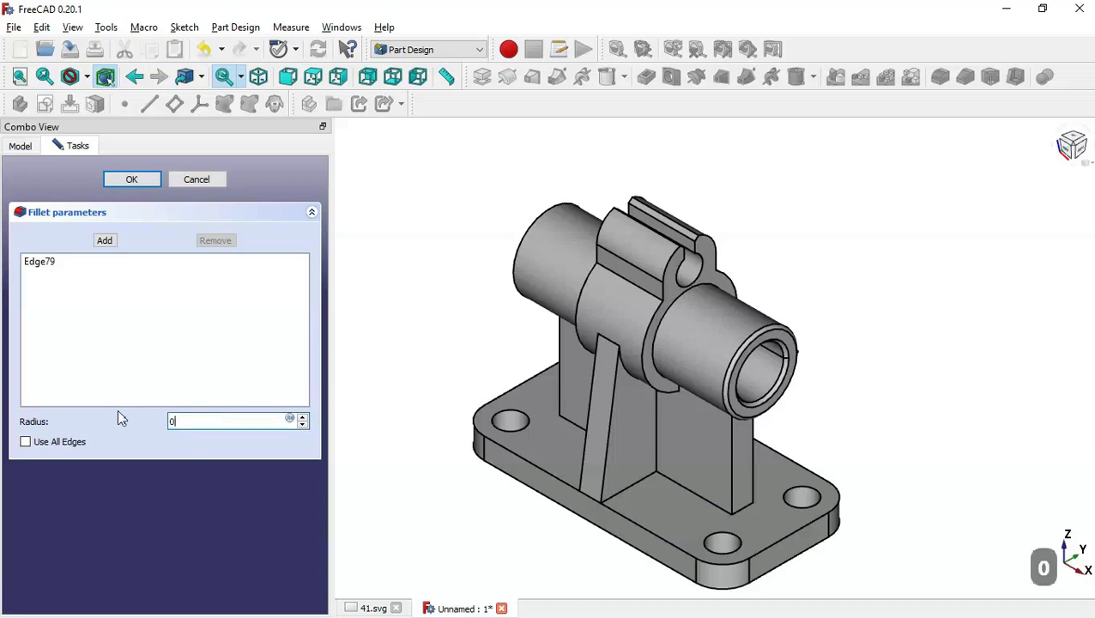
{"action": "type", "text": ".5"}
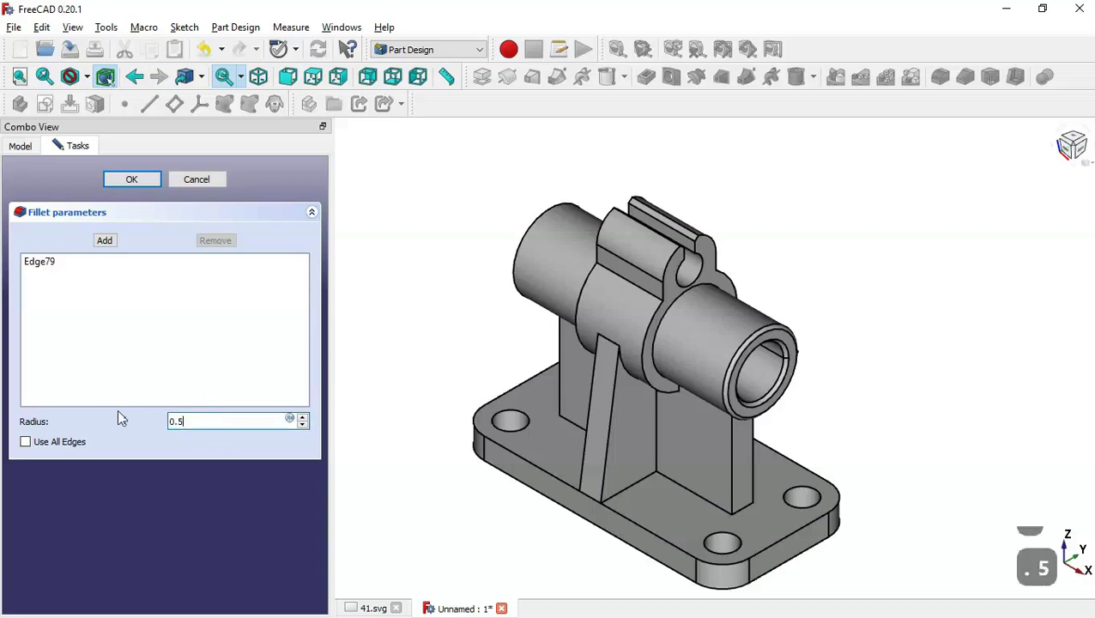
- Add the cylinder's opposite outer end edge and the four outer arc edges of the clamp's front face to the fillet
{"action": "left_click", "coordinate": [107, 241]}
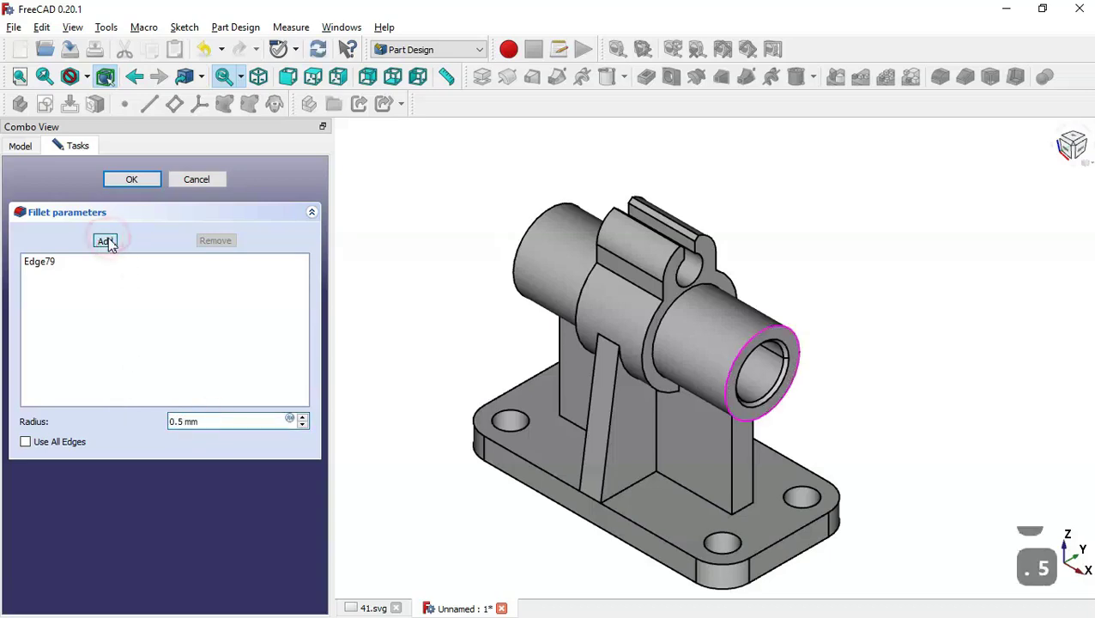
{"action": "left_click", "coordinate": [512, 268]}
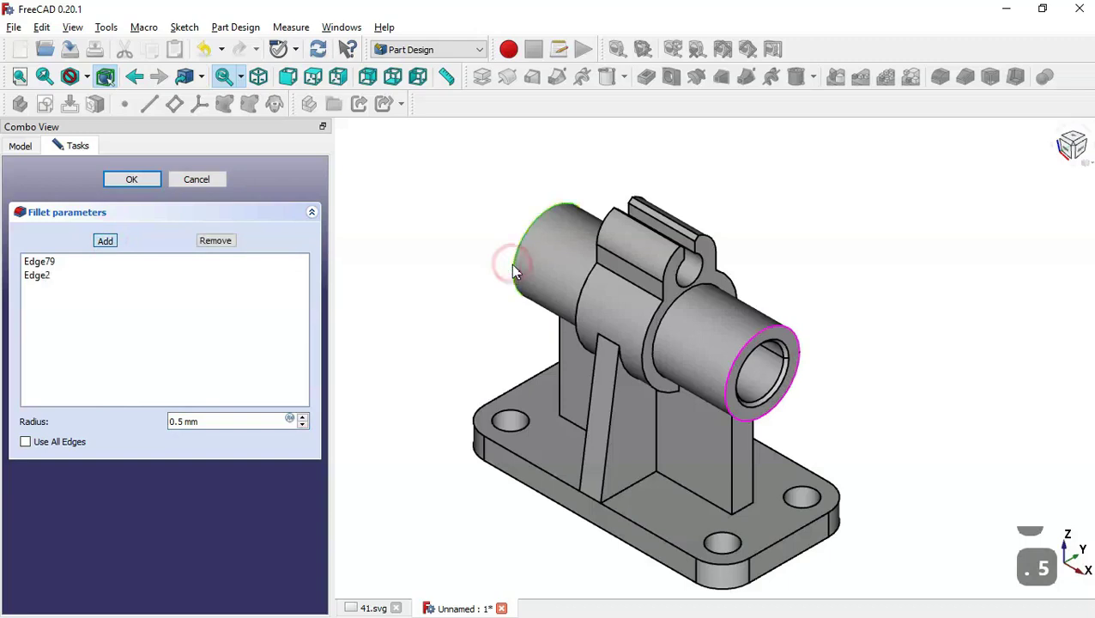
{"action": "left_click", "coordinate": [671, 271]}
{"action": "left_click", "coordinate": [711, 239]}
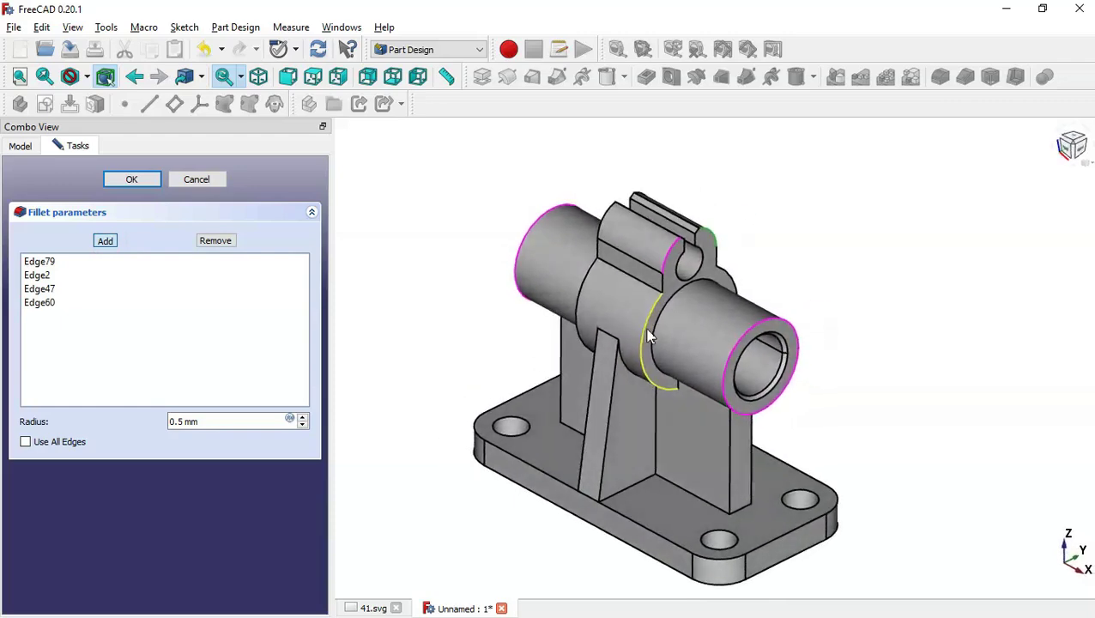
{"action": "left_click", "coordinate": [732, 276]}
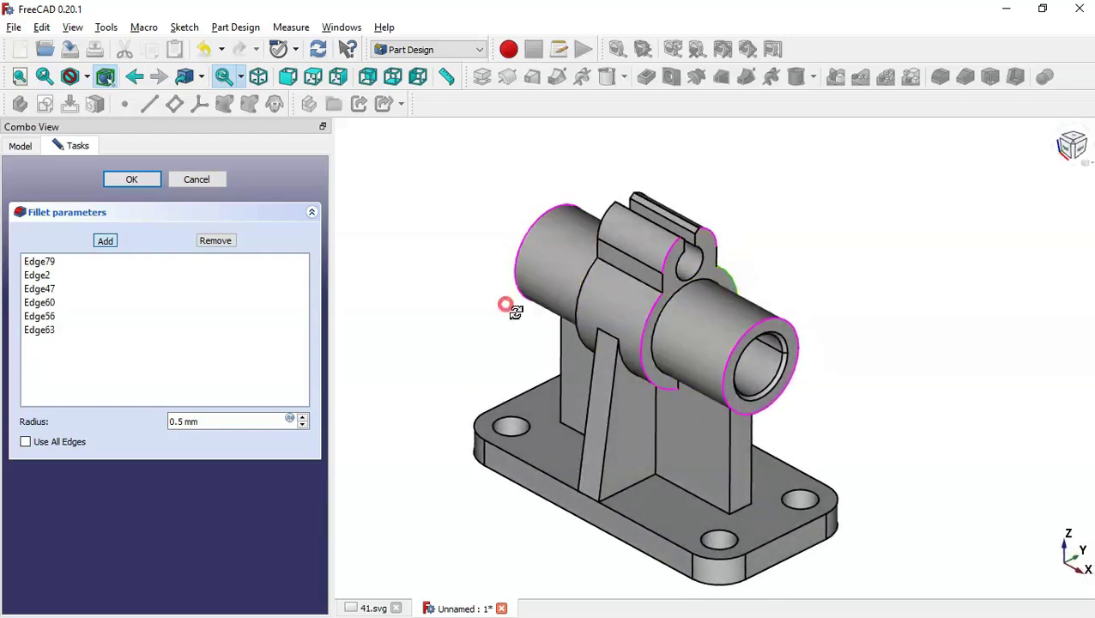
- Add the four outer arc edges of the clamp's rear face to the fillet and apply it
{"action": "left_click_drag", "start_coordinate": [506, 307], "coordinate": [772, 349]}
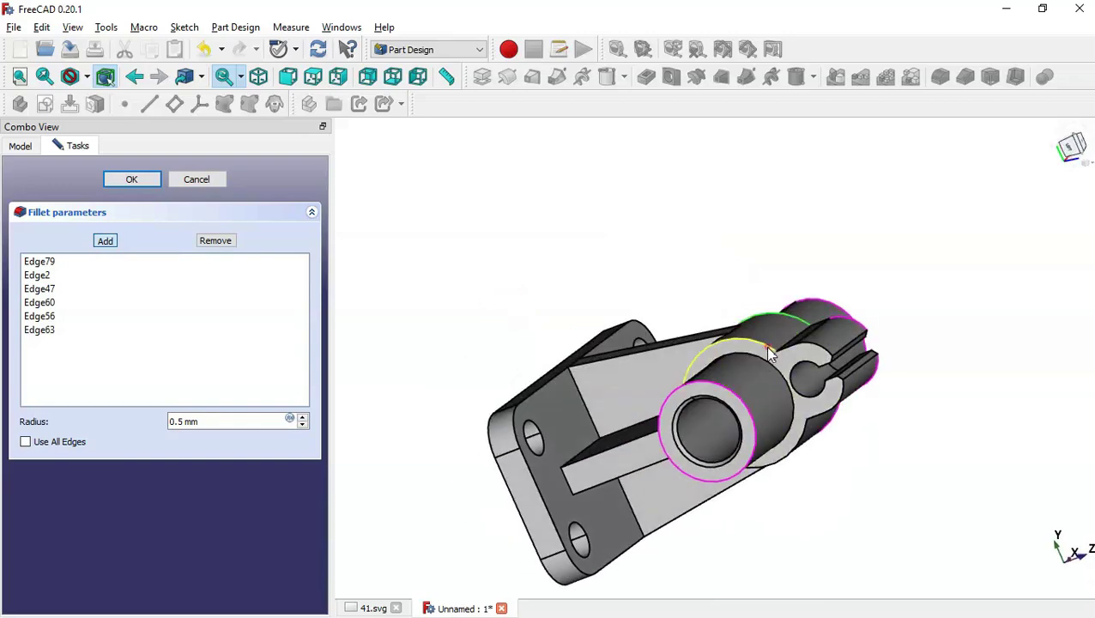
{"action": "left_click", "coordinate": [812, 449]}
{"action": "left_click", "coordinate": [799, 448]}
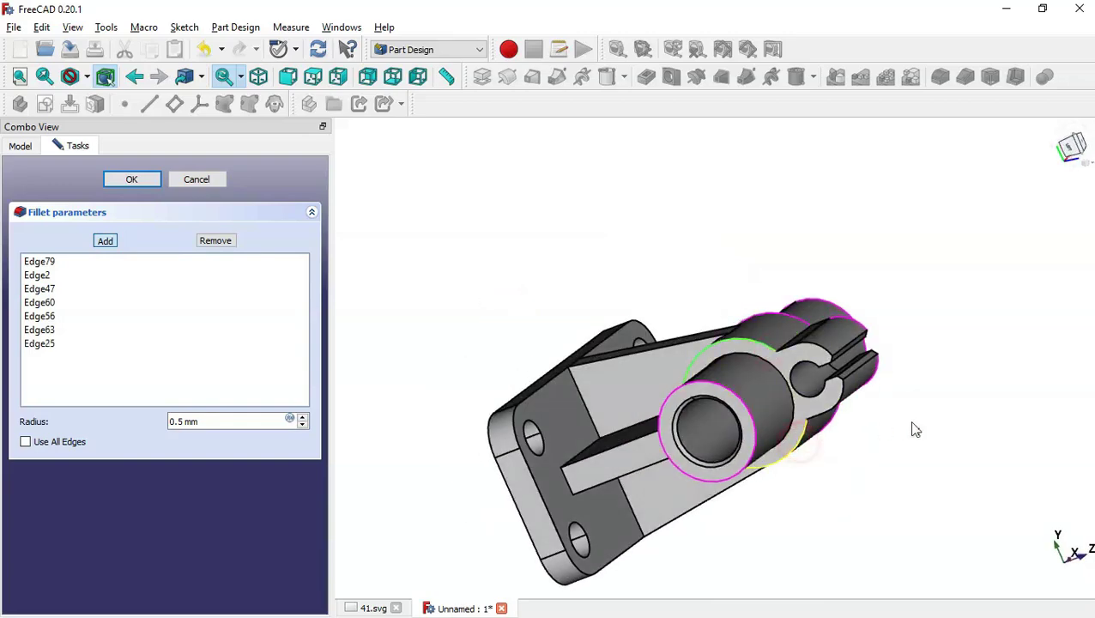
{"action": "left_click_drag", "start_coordinate": [911, 430], "coordinate": [825, 402]}
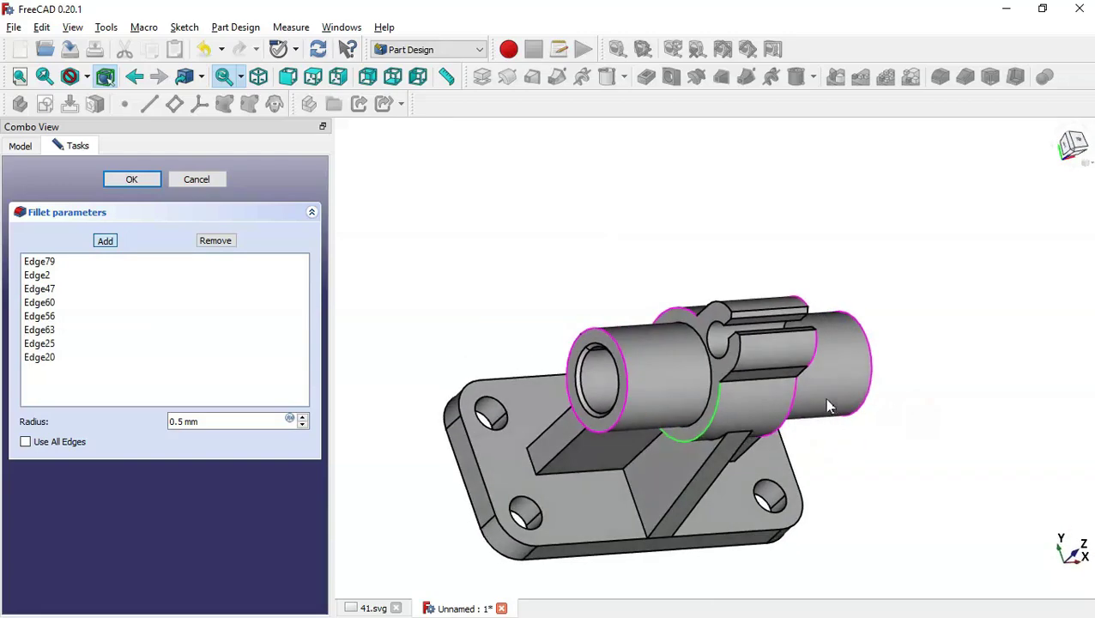
{"action": "left_click", "coordinate": [735, 348]}
{"action": "left_click", "coordinate": [723, 310]}
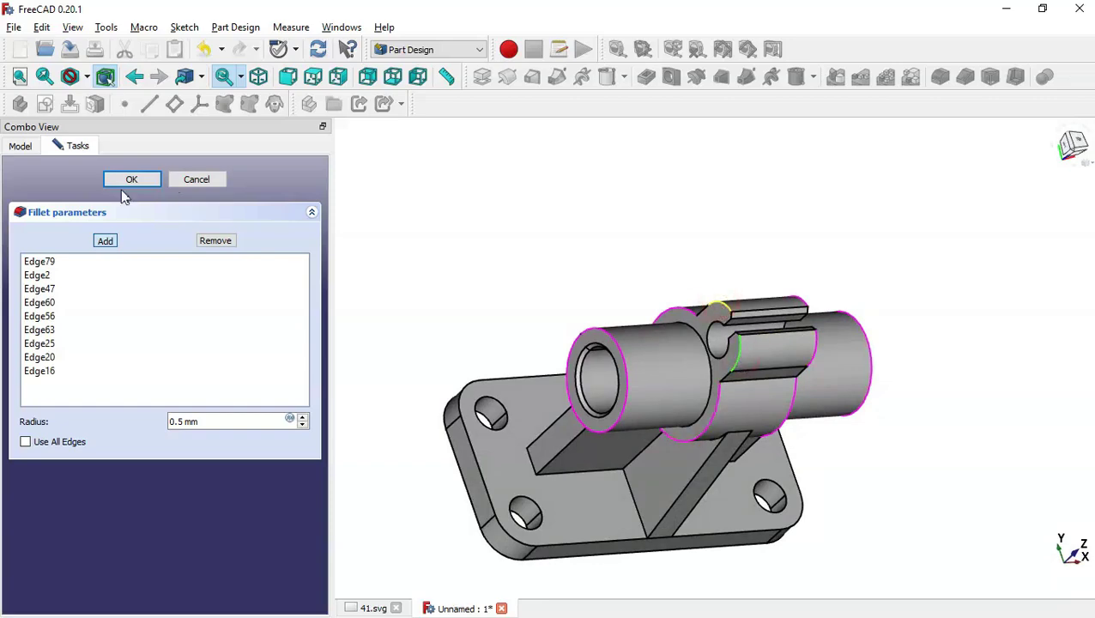
{"action": "left_click", "coordinate": [105, 242]}
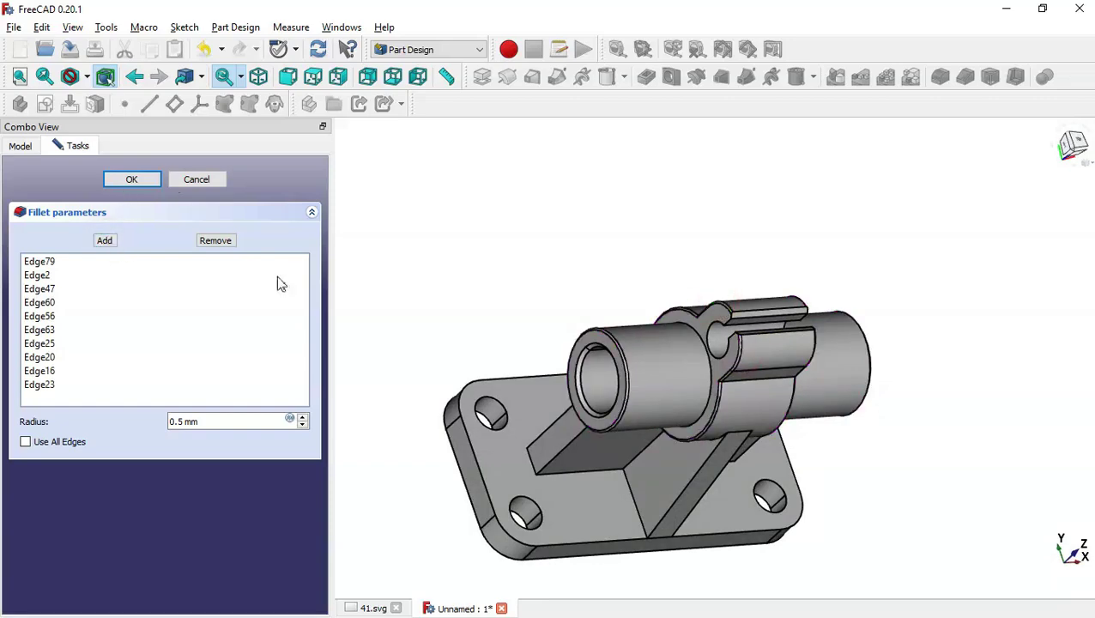
{"action": "middle_click_drag", "start_coordinate": [906, 469], "coordinate": [369, 283]}
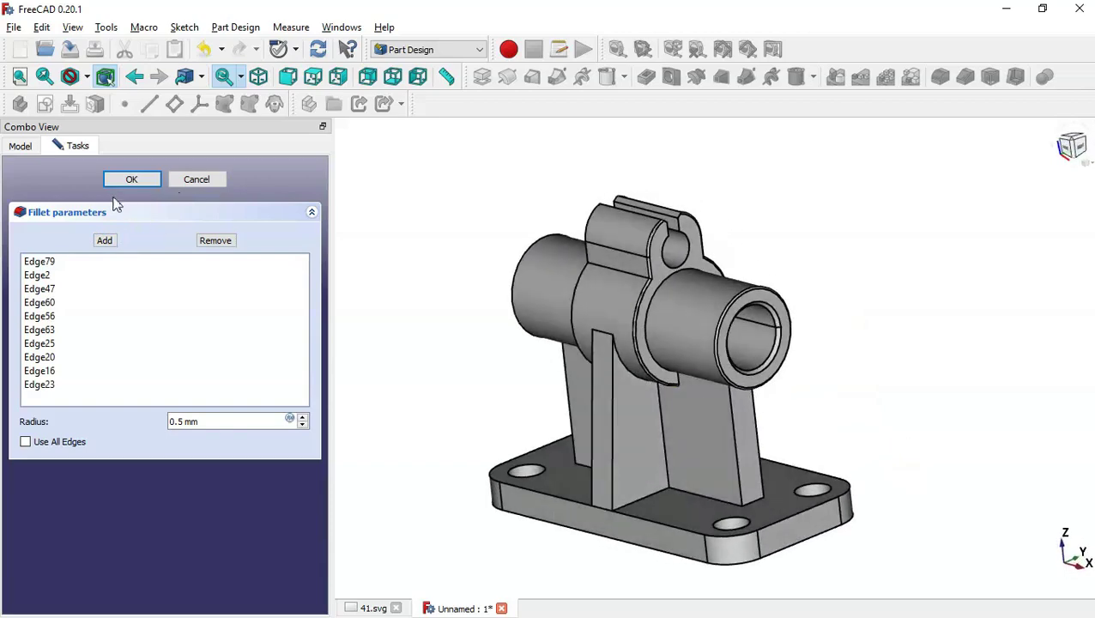
{"action": "left_click", "coordinate": [130, 184]}
{"action": "key", "text": "Home"}
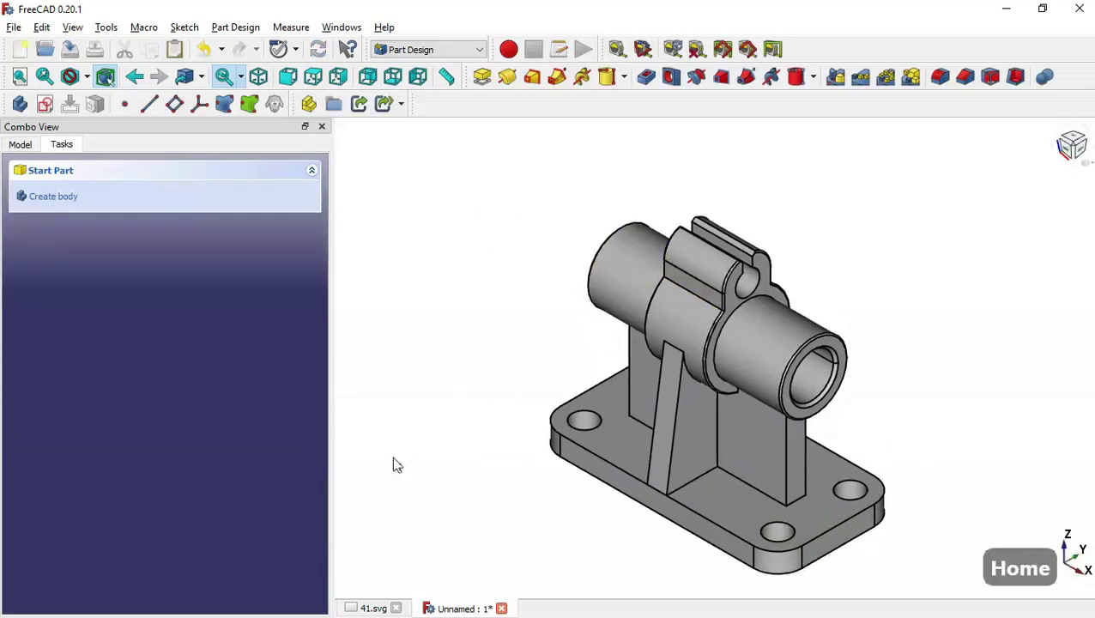
- Compare the finished bracket with the full 41.svg drawing and inspect the model from several angles
{"action": "left_click", "coordinate": [369, 608]}
{"action": "scroll", "coordinate": [623, 326], "scroll_direction": "down", "scroll_amount": 2}
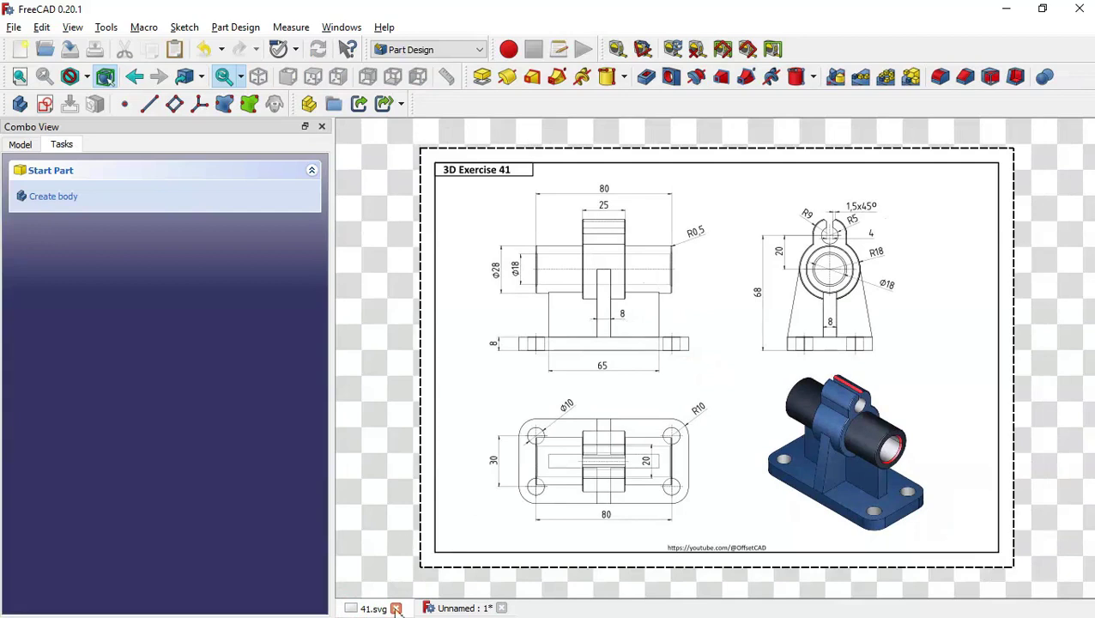
{"action": "left_click", "coordinate": [442, 609]}
{"action": "key", "text": "Home"}
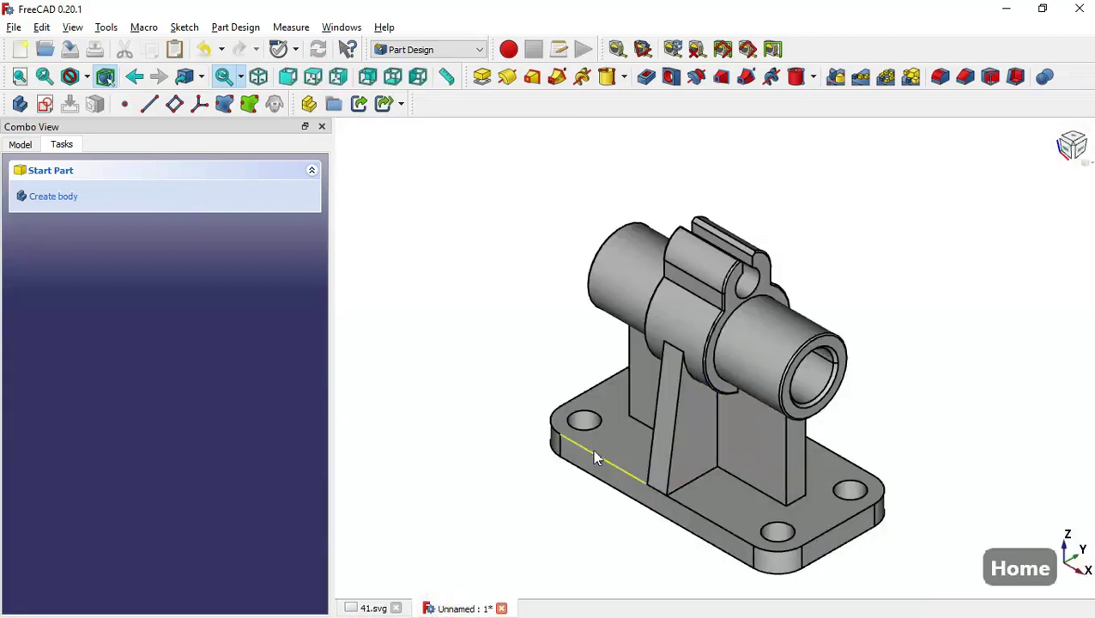
{"action": "scroll", "coordinate": [422, 340], "scroll_direction": "down", "scroll_amount": 3}
{"action": "scroll", "coordinate": [740, 366], "scroll_direction": "up", "scroll_amount": 3}
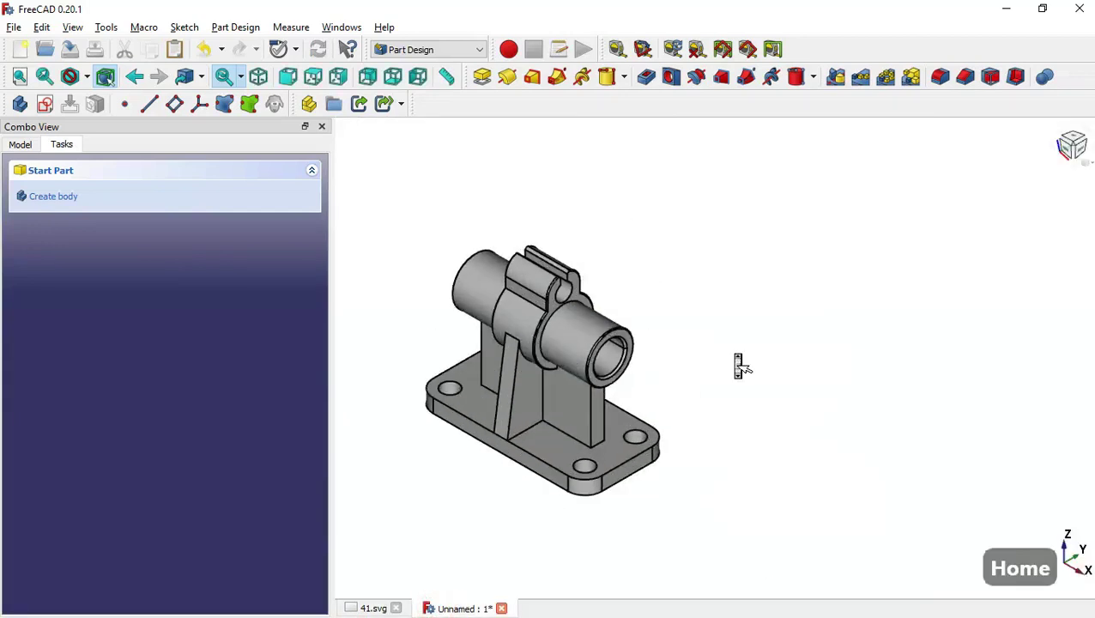
{"action": "scroll", "coordinate": [736, 360], "scroll_direction": "down", "scroll_amount": 2}
{"action": "scroll", "coordinate": [470, 369], "scroll_direction": "up", "scroll_amount": 2}
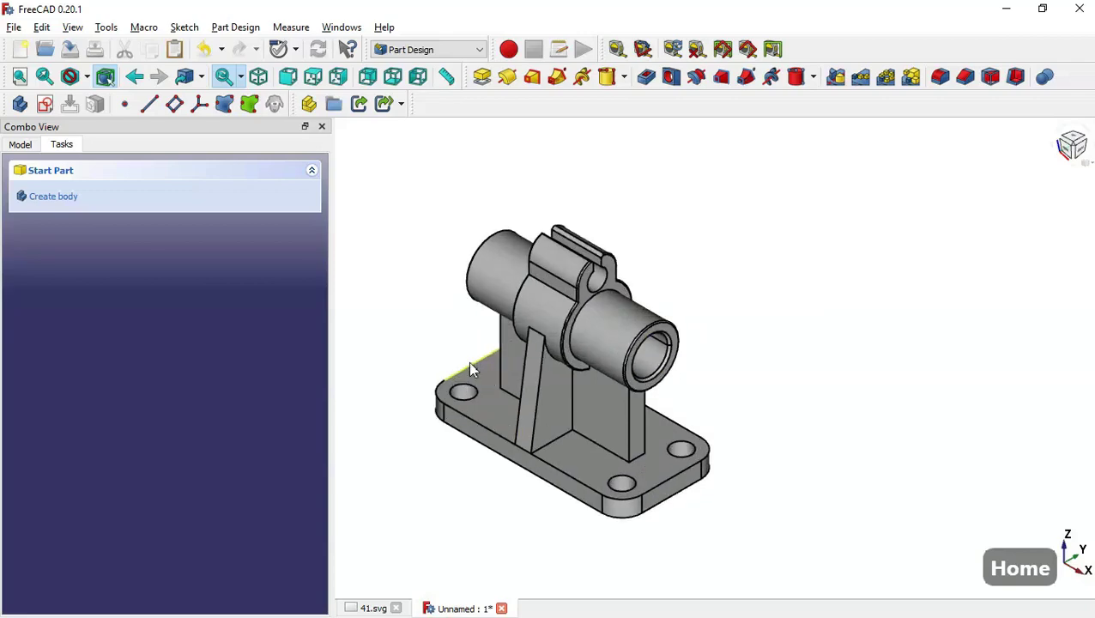
{"action": "scroll", "coordinate": [382, 398], "scroll_direction": "up", "scroll_amount": 2}
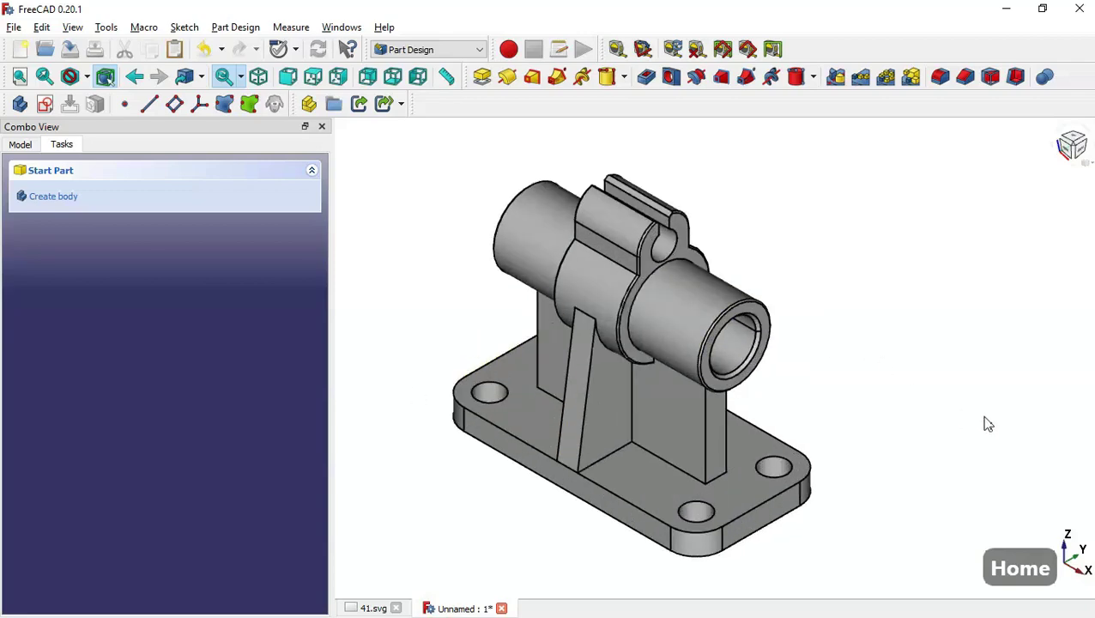
{"action": "middle_click_drag", "start_coordinate": [986, 423], "coordinate": [870, 430]}
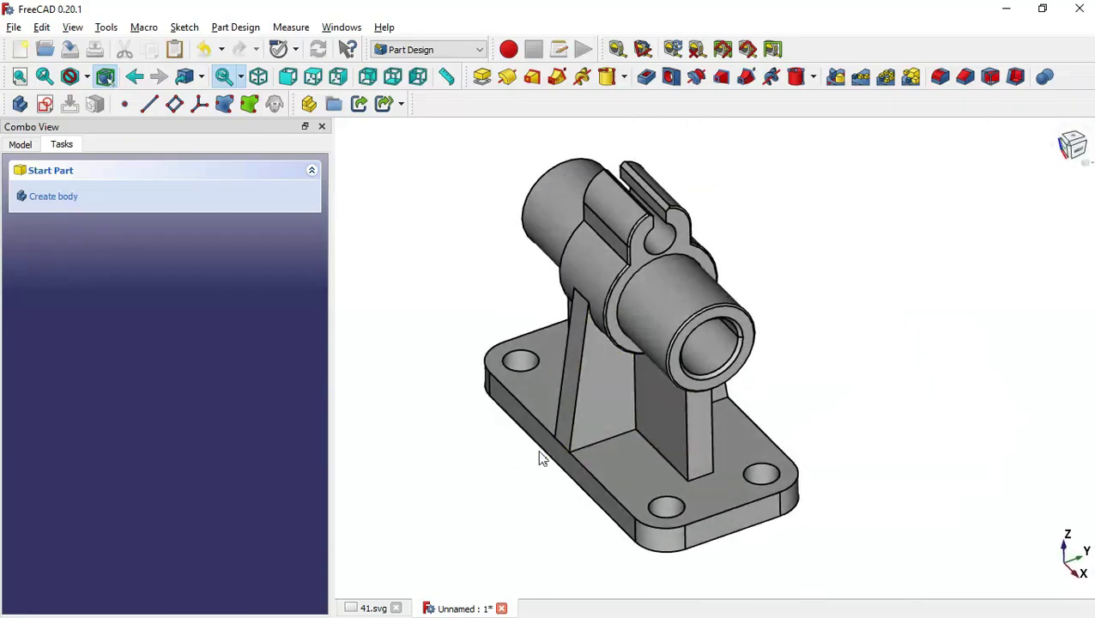
{"action": "middle_click_drag", "start_coordinate": [480, 474], "coordinate": [557, 451]}
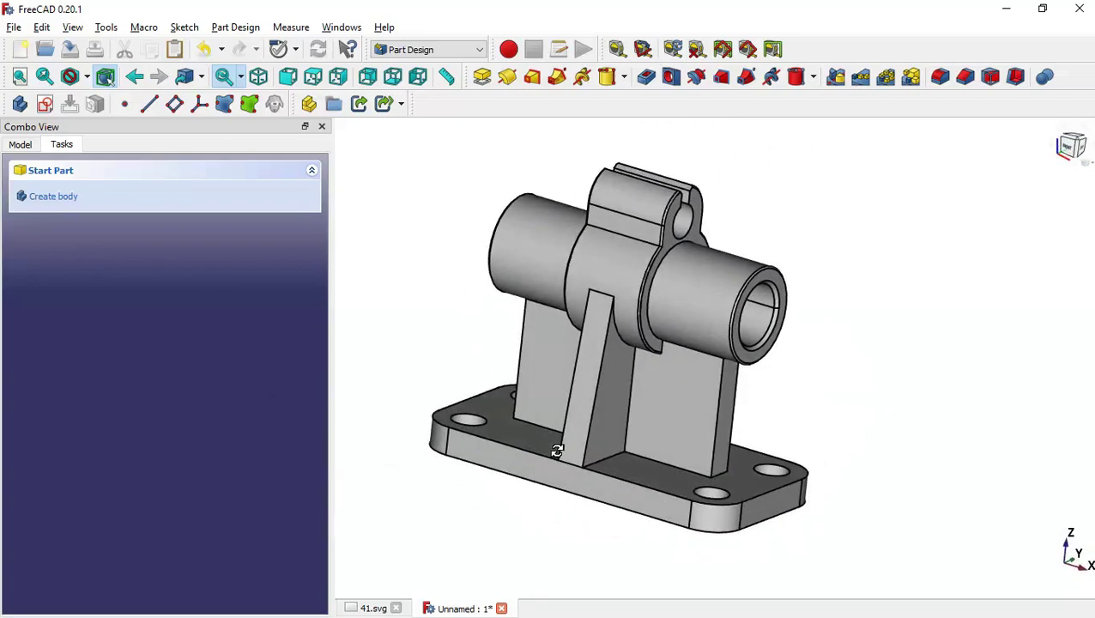